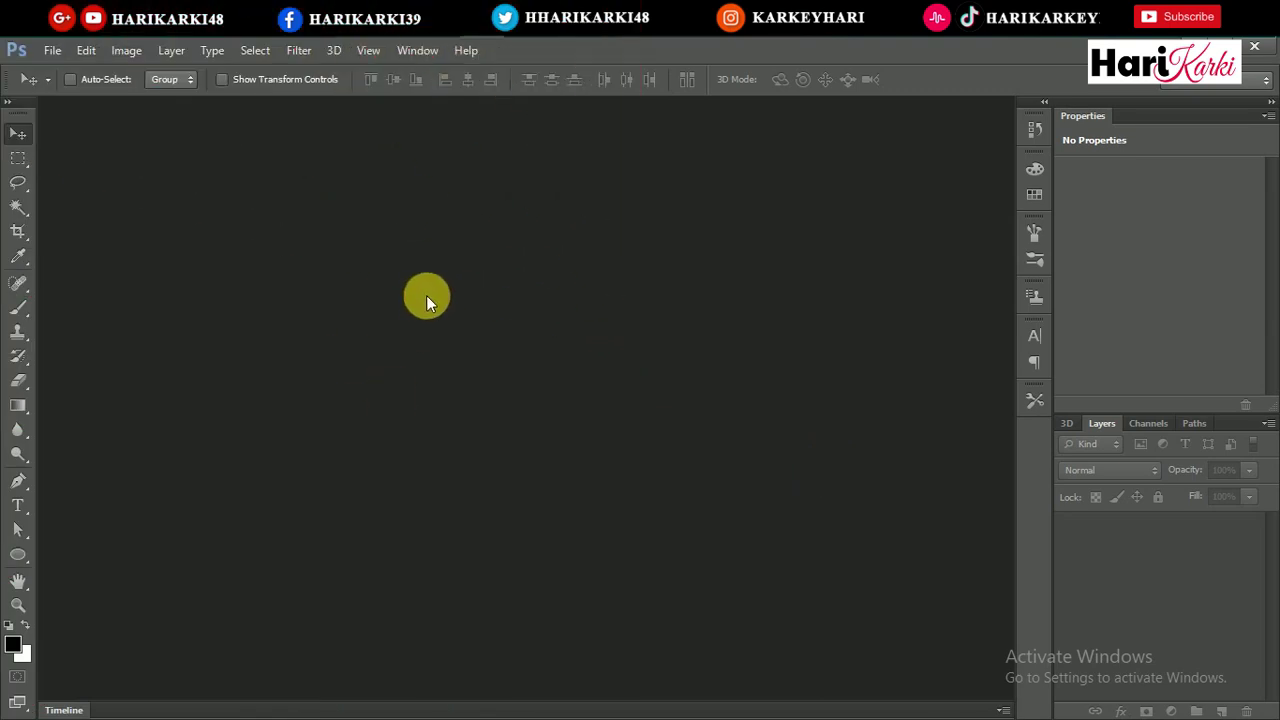
- Create a new 600 × 600 px white document at 300 pixels per inch
left_click(62, 53)
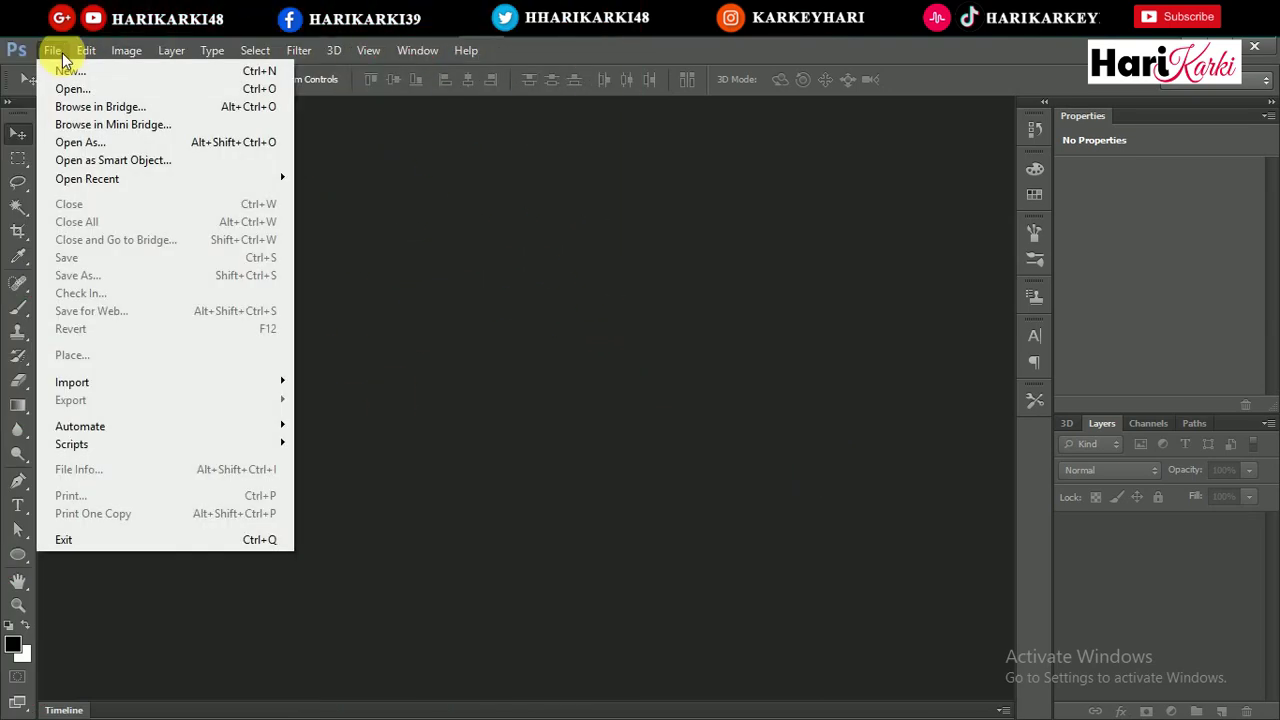
left_click(107, 77)
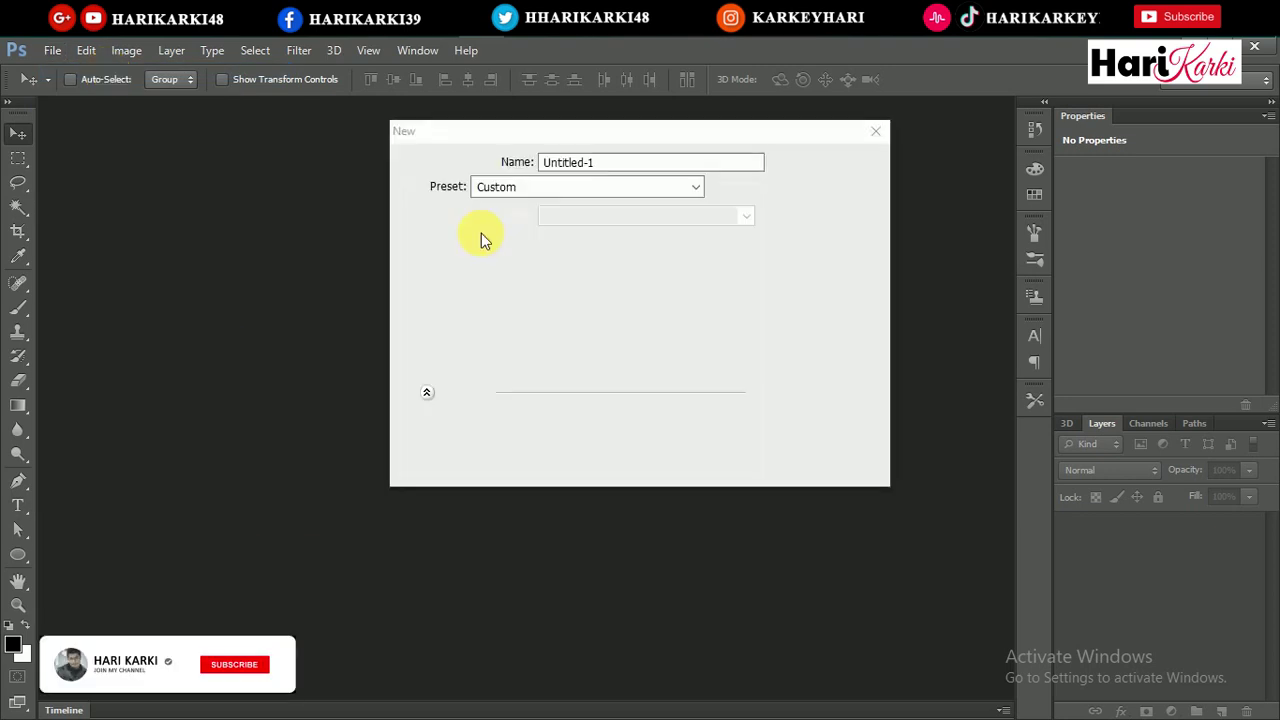
left_click_drag(551, 243, 516, 238)
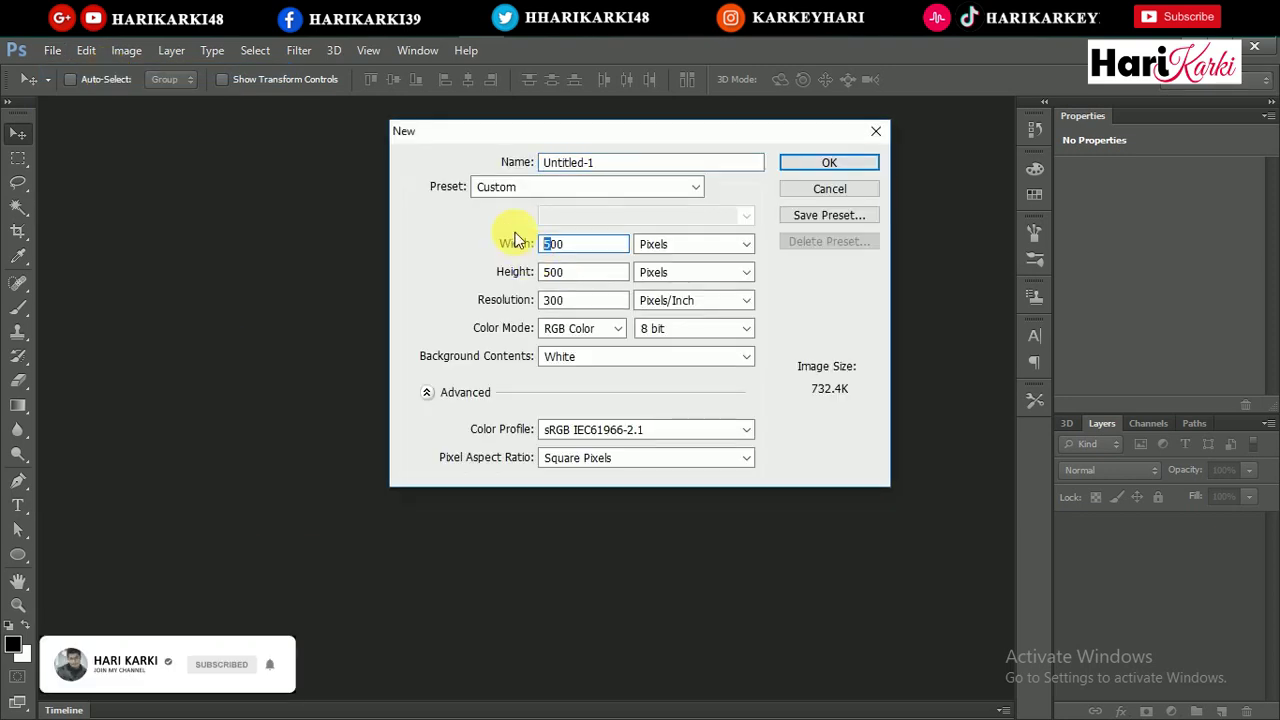
type("6")
key("Tab")
type("600")
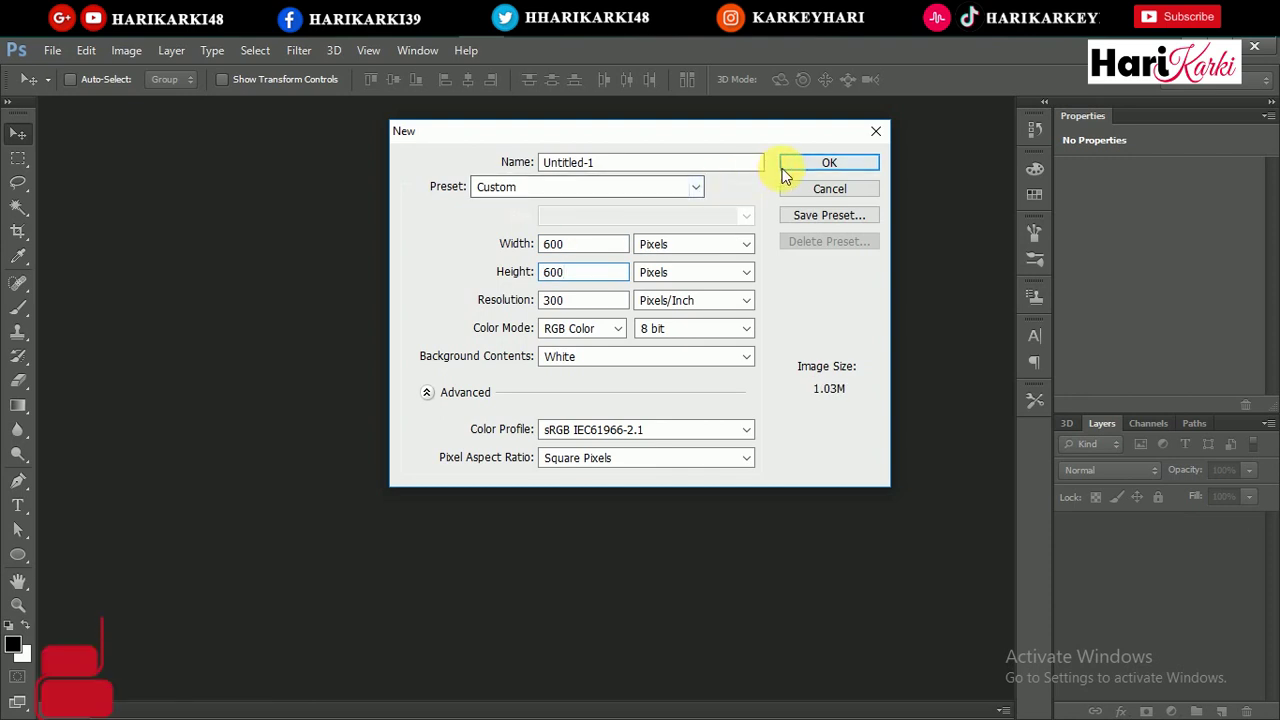
left_click(796, 162)
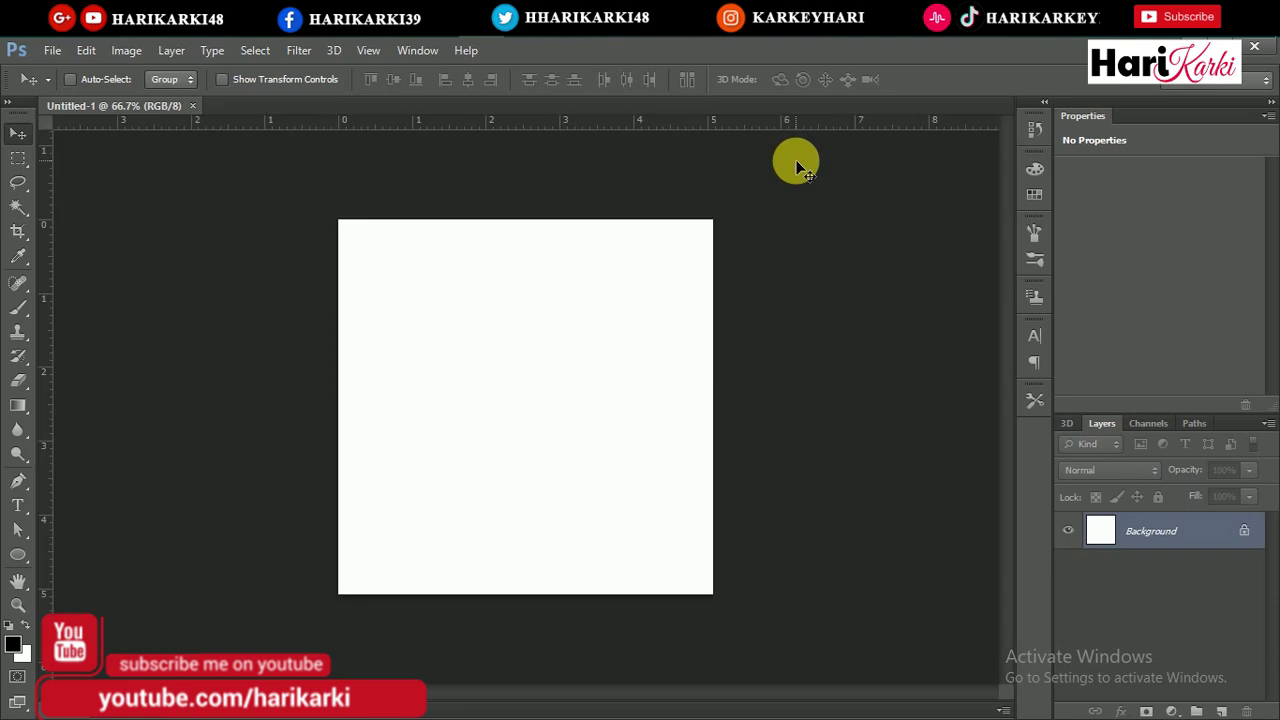
- Add a horizontal guide at 50% of the canvas
key("ctrl+plus")
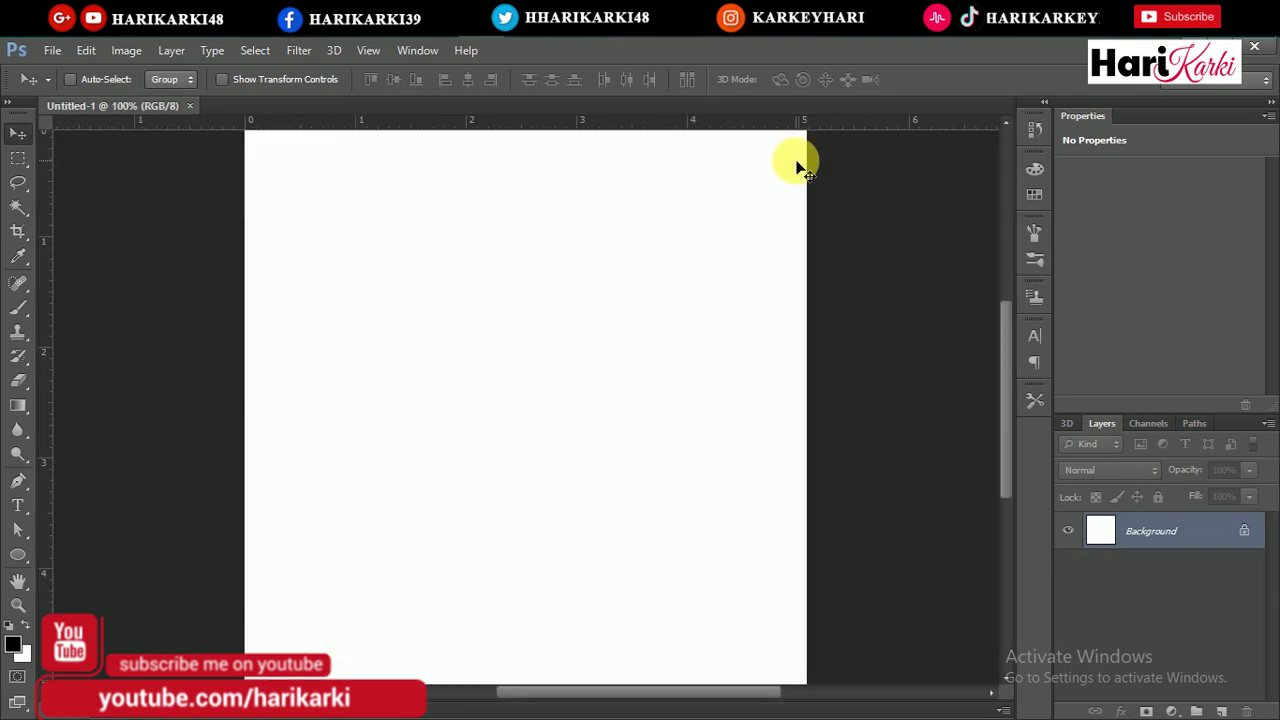
key("ctrl+0")
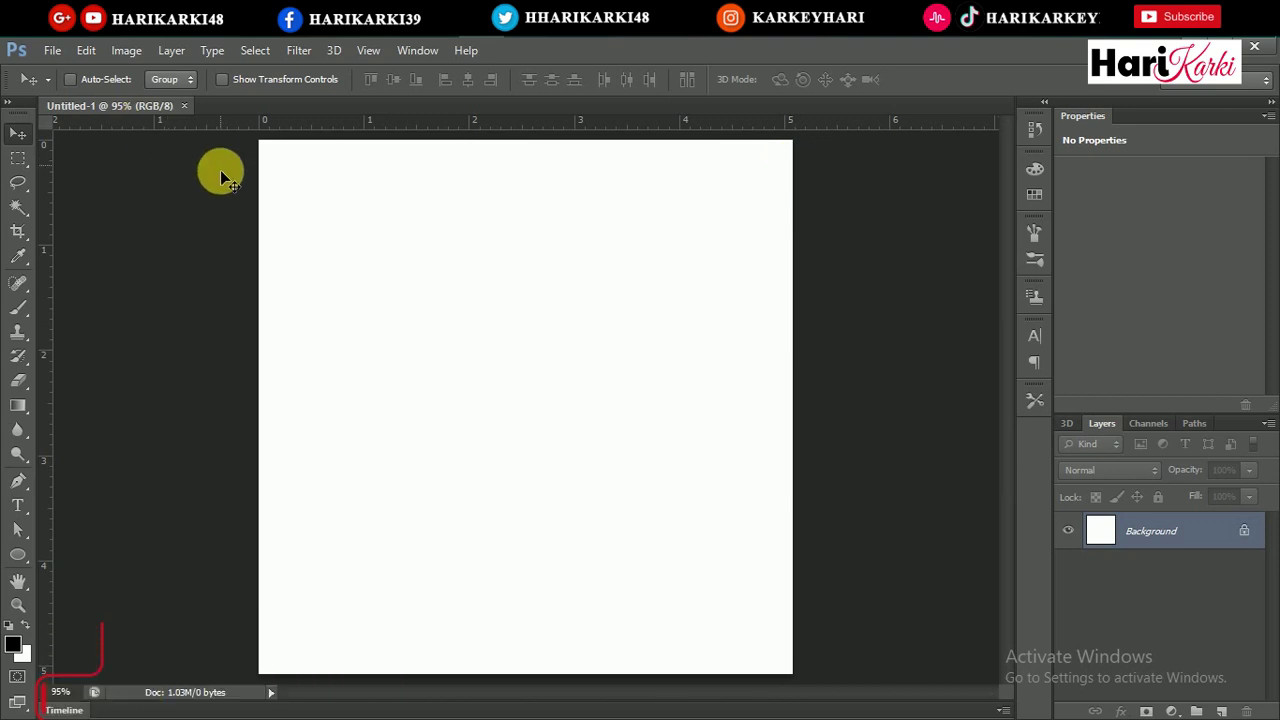
left_click(362, 52)
left_click(420, 459)
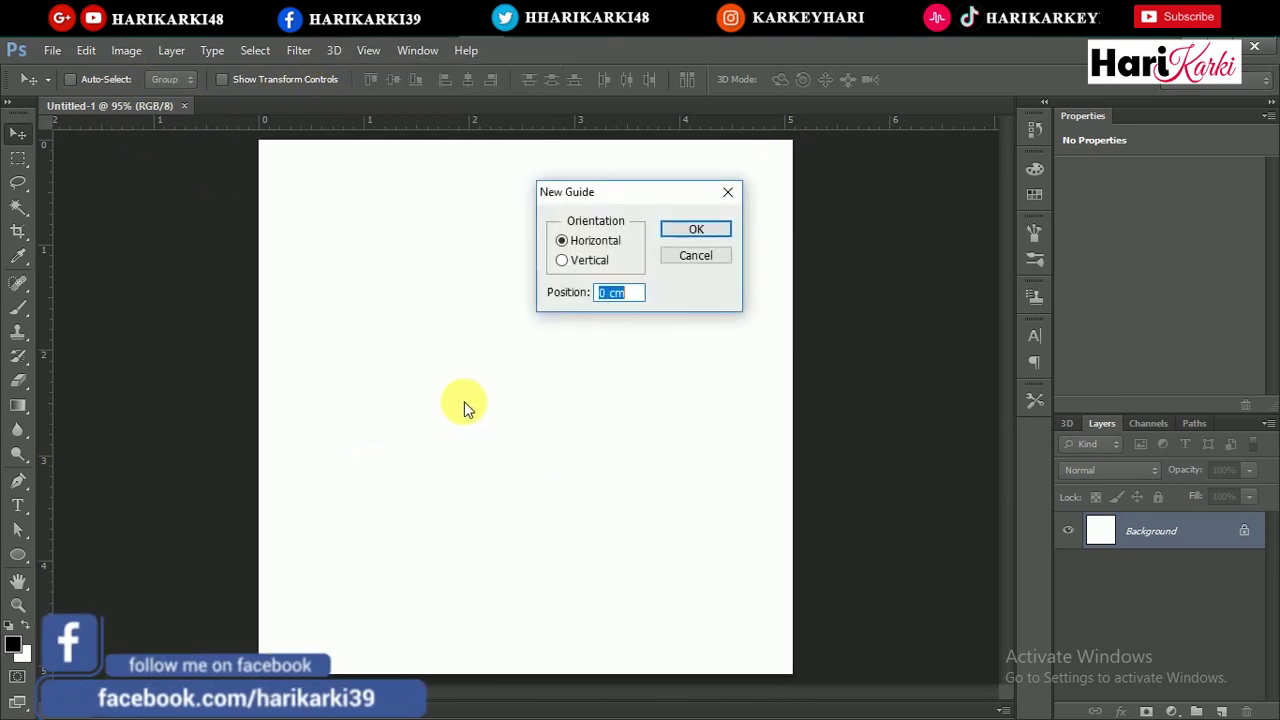
type("50")
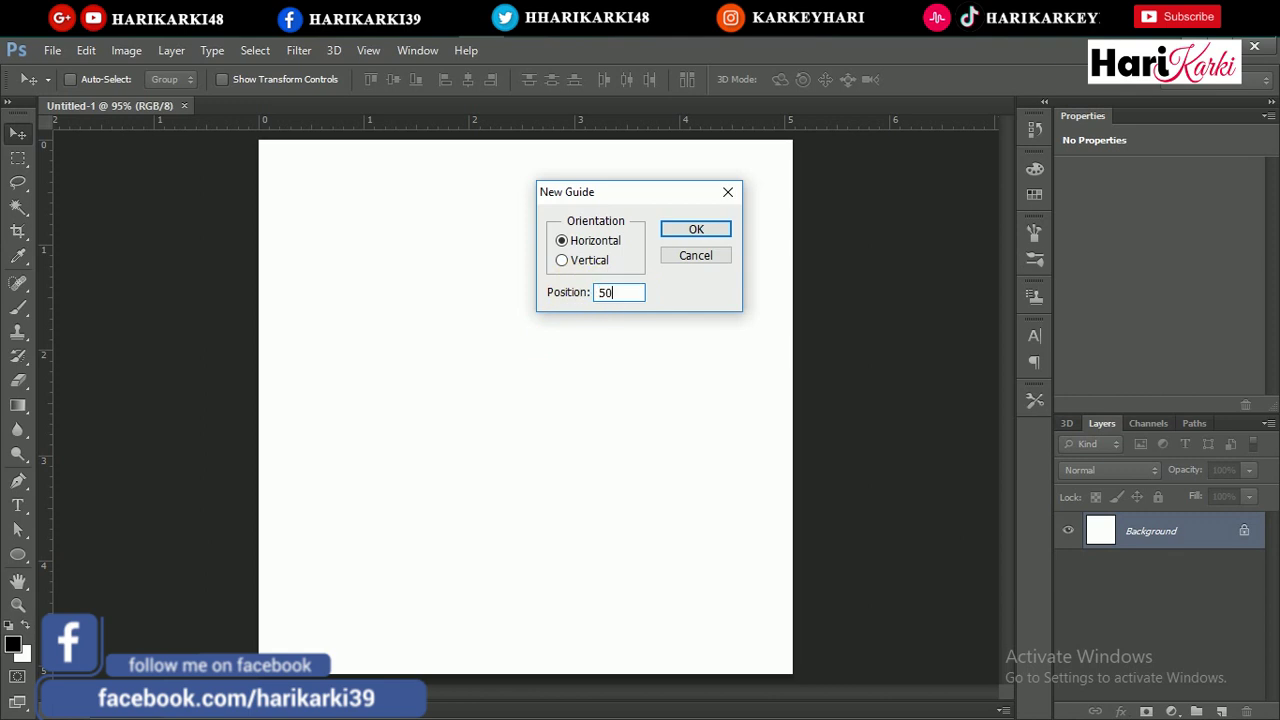
left_click(682, 232)
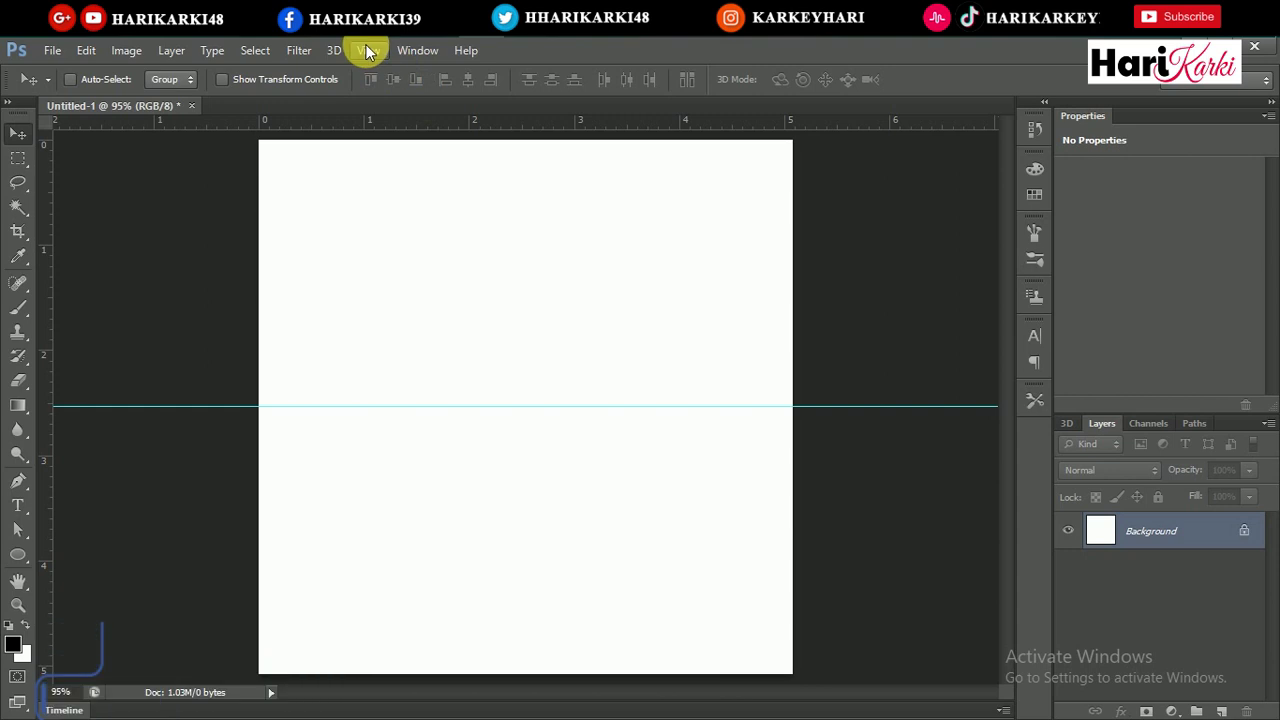
- Add a vertical guide at 50% so both guides cross at the canvas centre
left_click(366, 50)
left_click(443, 455)
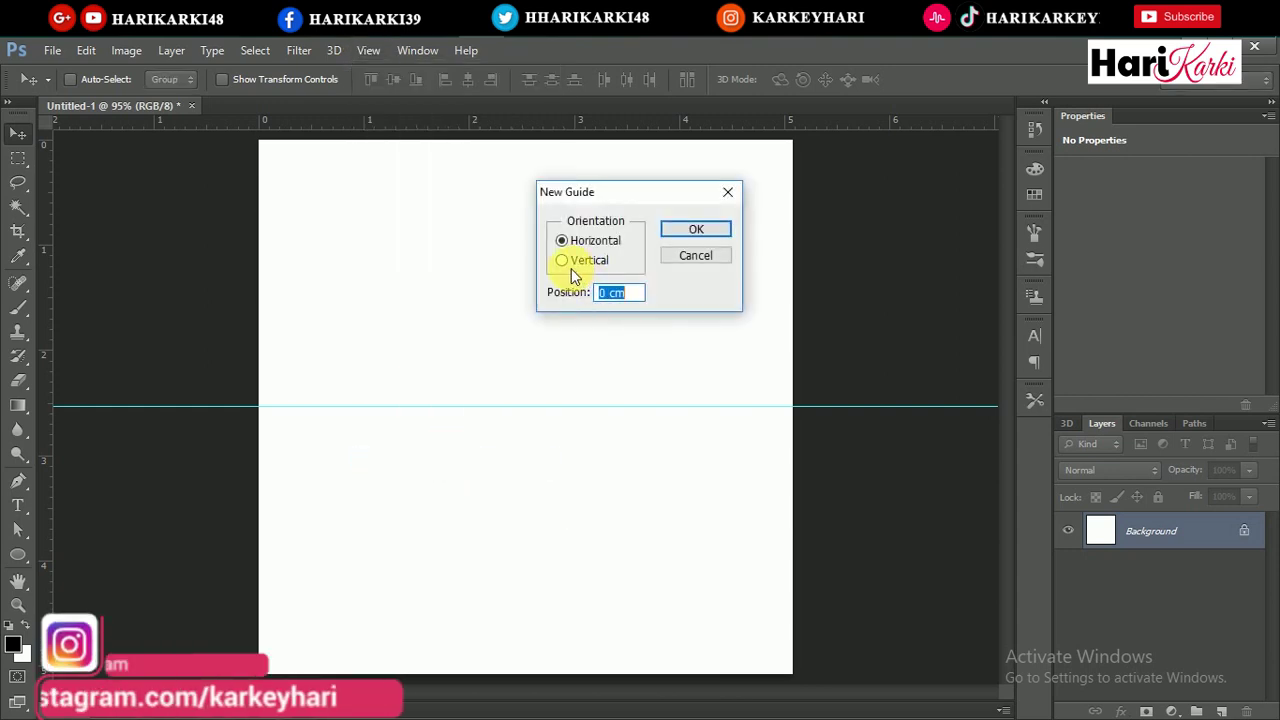
left_click(562, 260)
left_click(633, 294)
double_click(633, 294)
type("50")
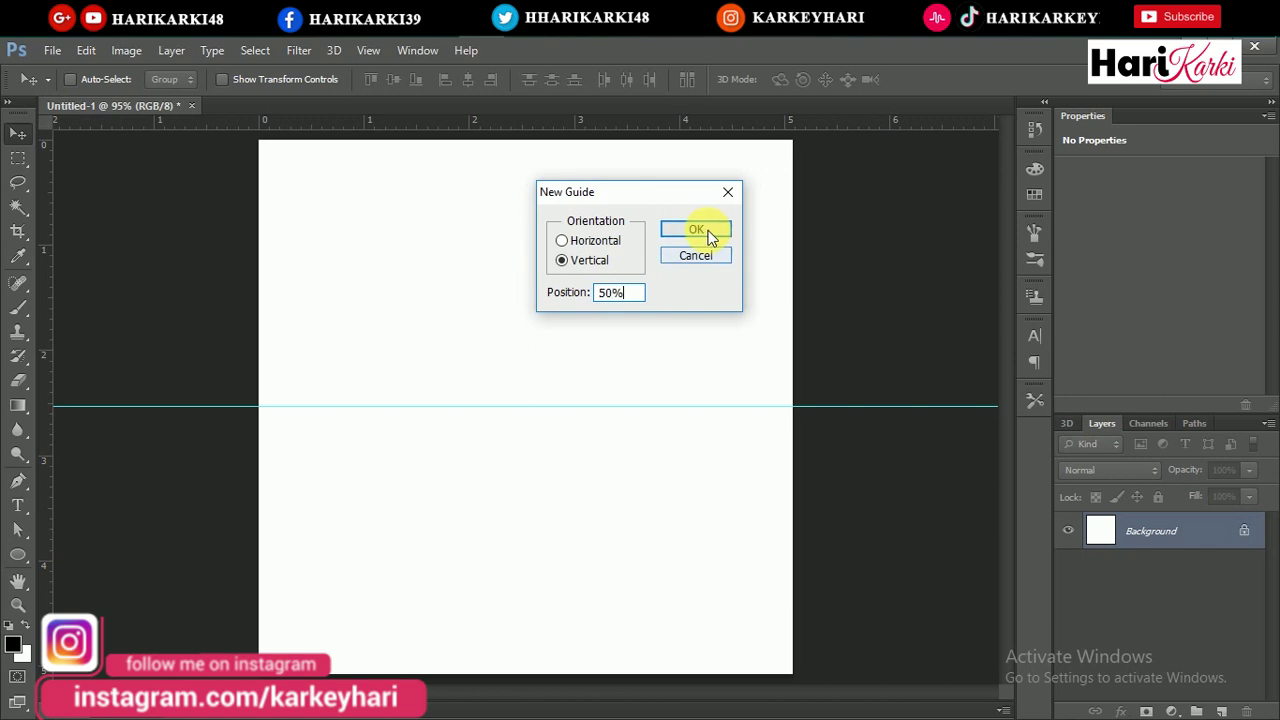
left_click(708, 236)
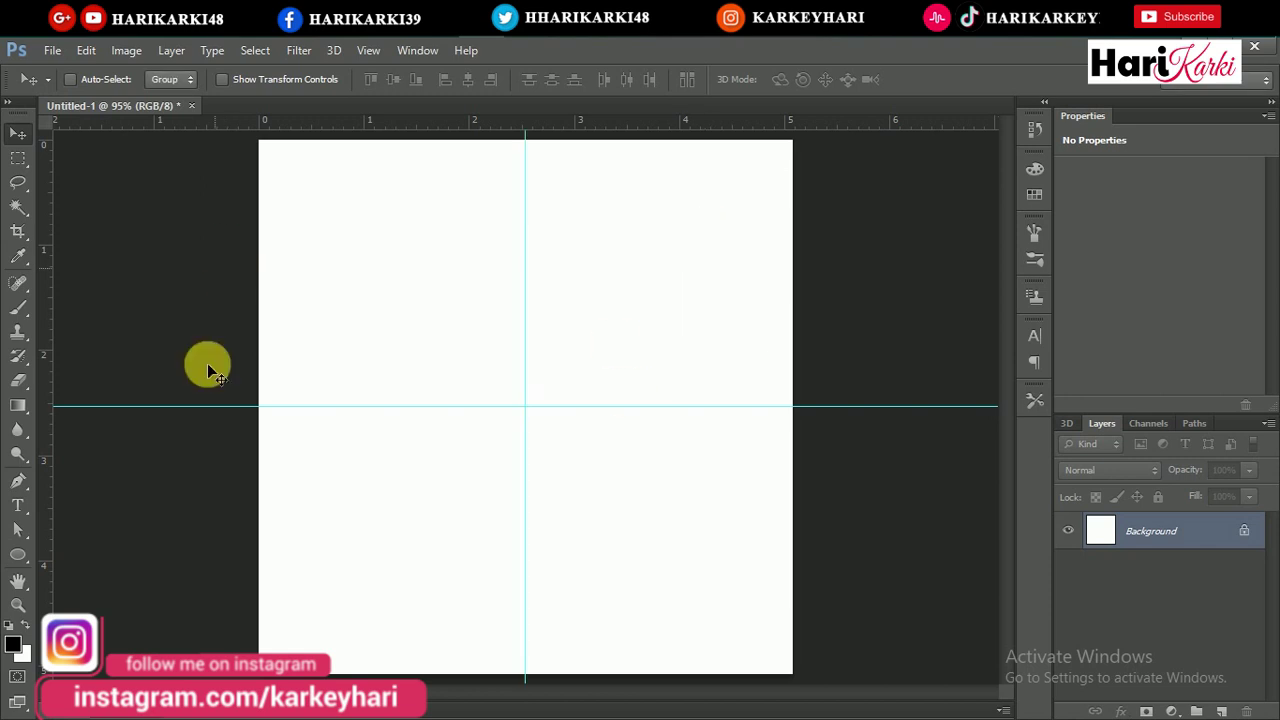
left_click(18, 555)
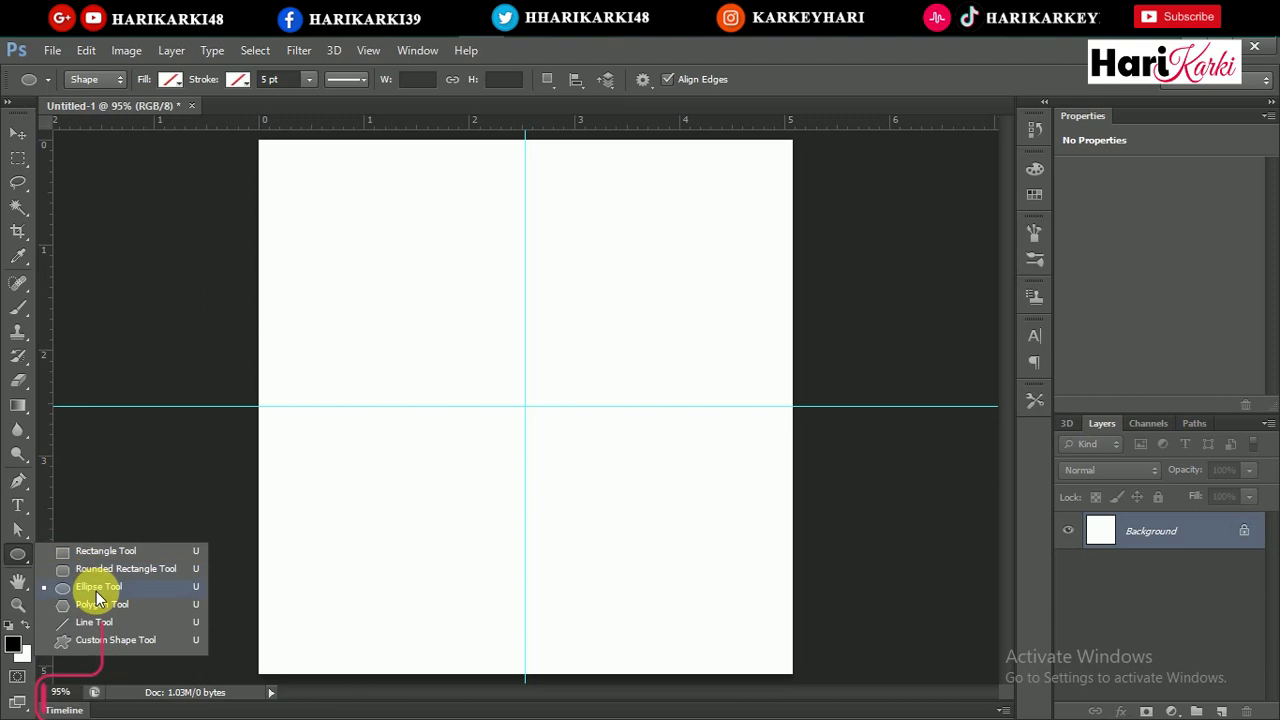
- Choose the Ellipse tool with a red fill and zoom in on the guide crossing
left_click(96, 588)
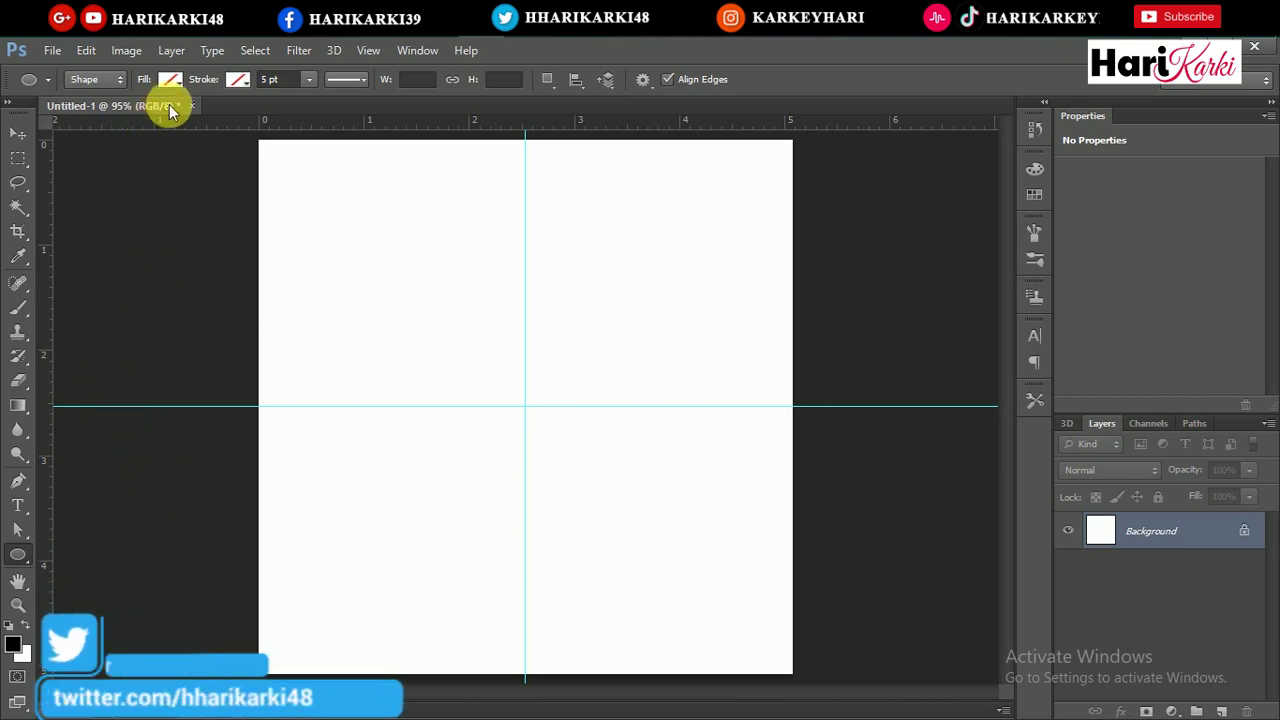
left_click(165, 79)
left_click(80, 187)
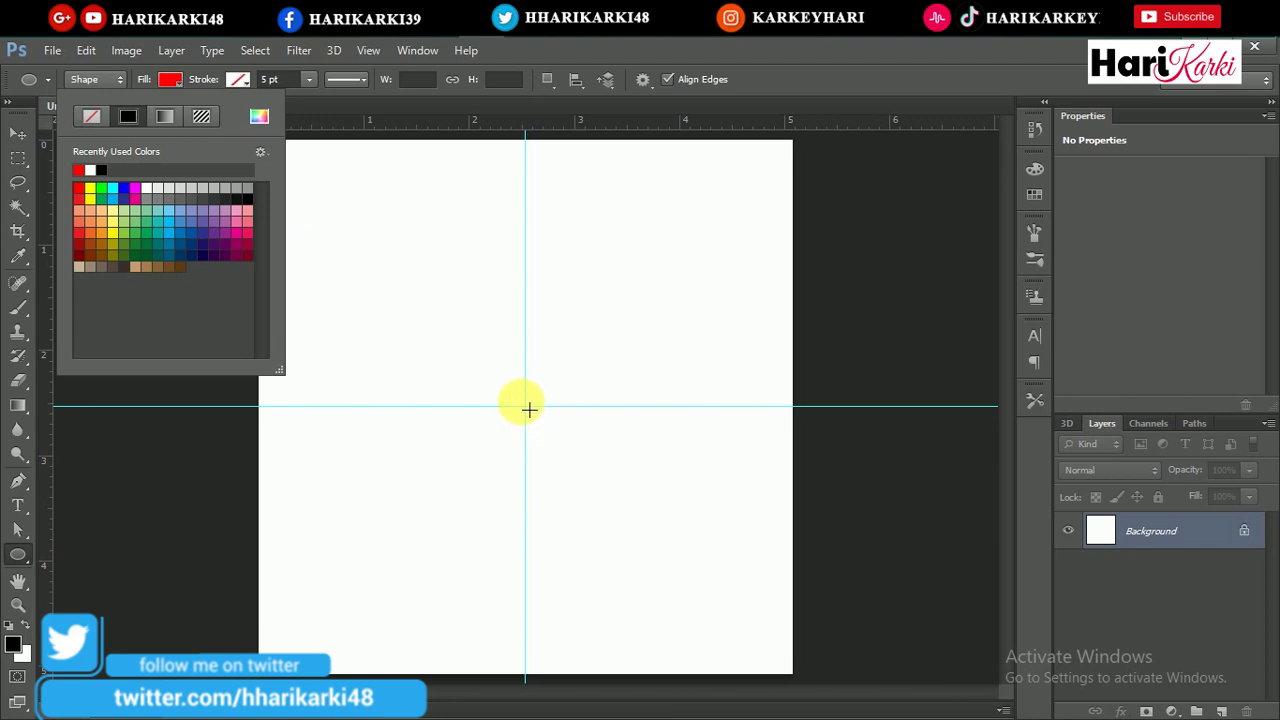
left_click(1108, 529)
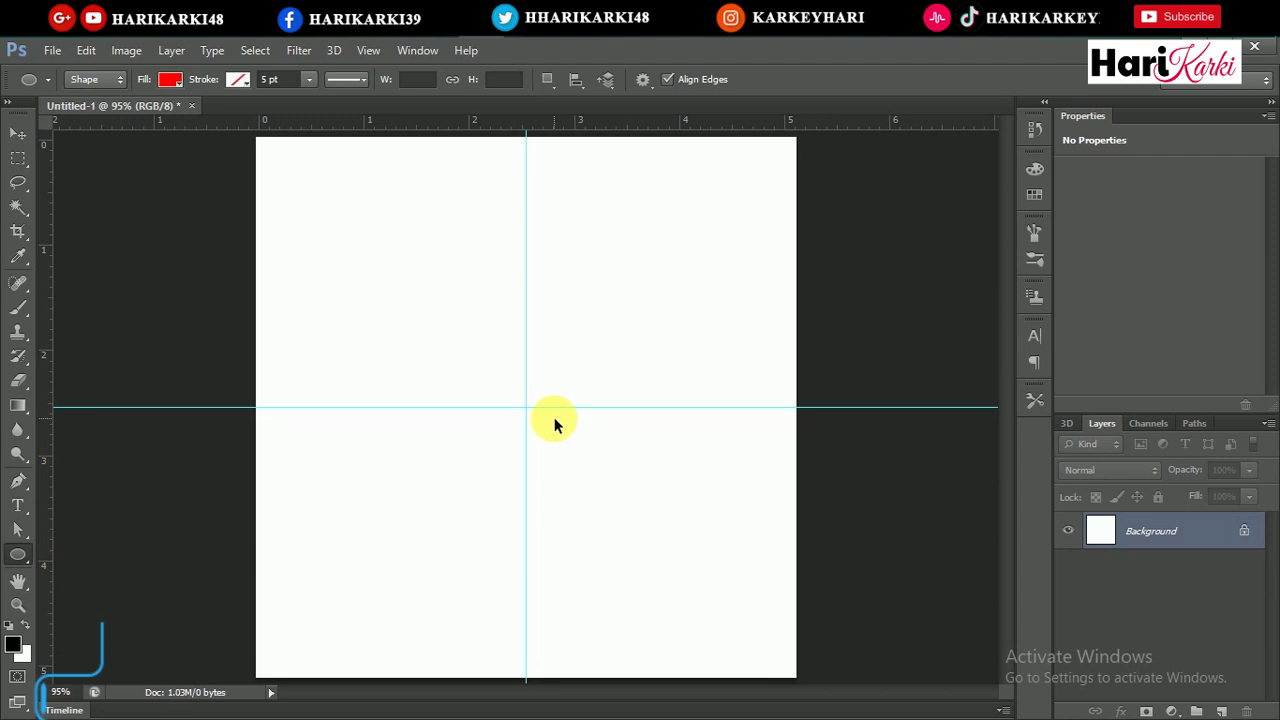
key("ctrl+plus")
key("ctrl+plus")
key("ctrl+plus")
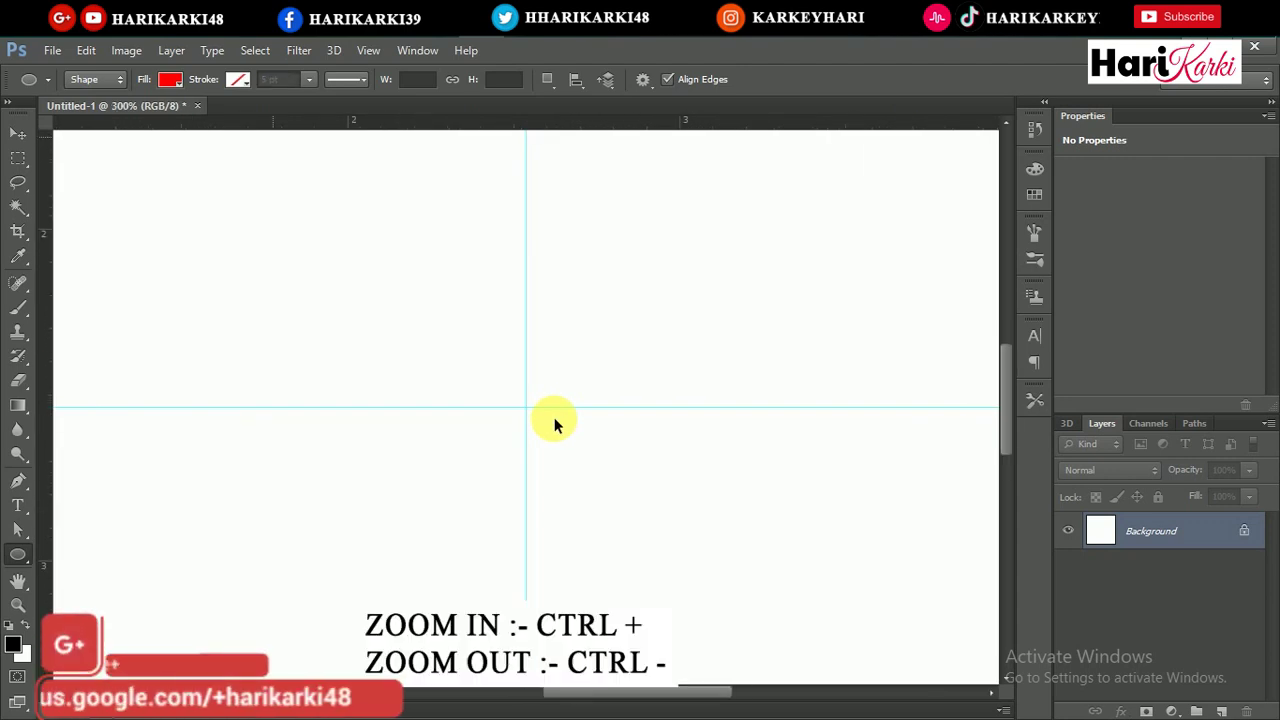
key("ctrl+plus")
key("ctrl+plus")
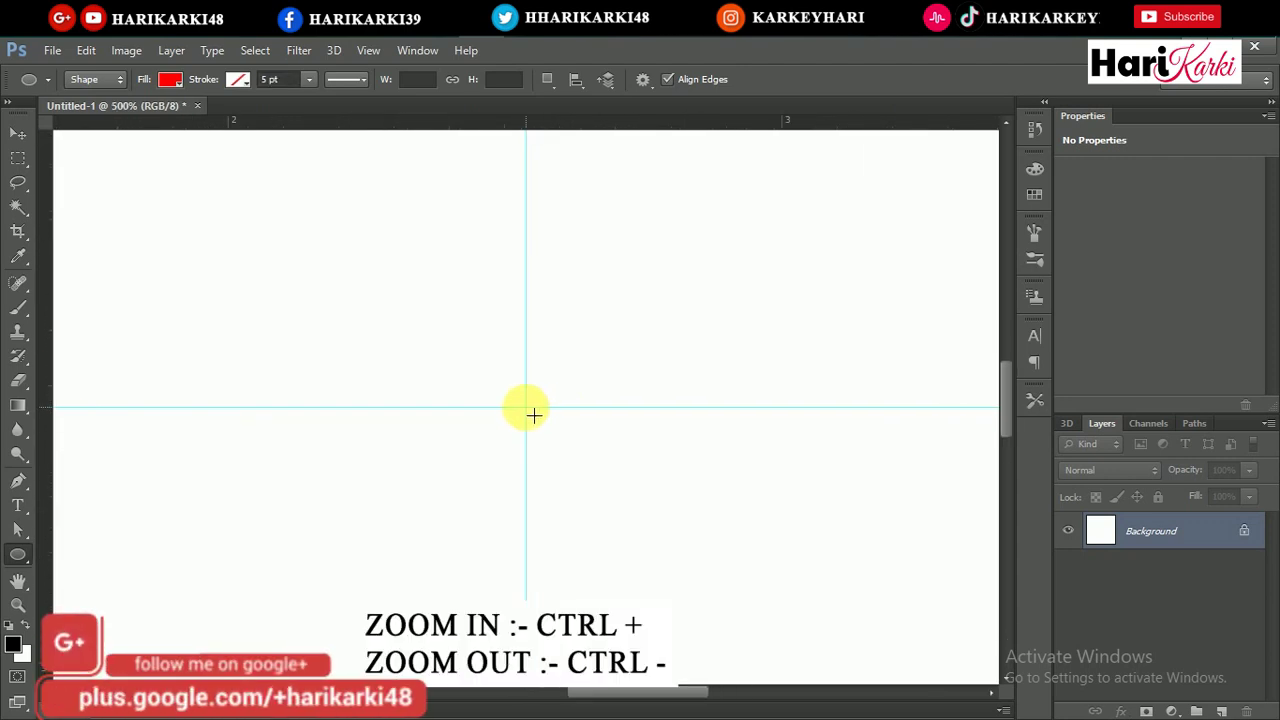
- Create a 500 × 500 px red circle on layer Ellipse 1 with From Center off
left_click(533, 414)
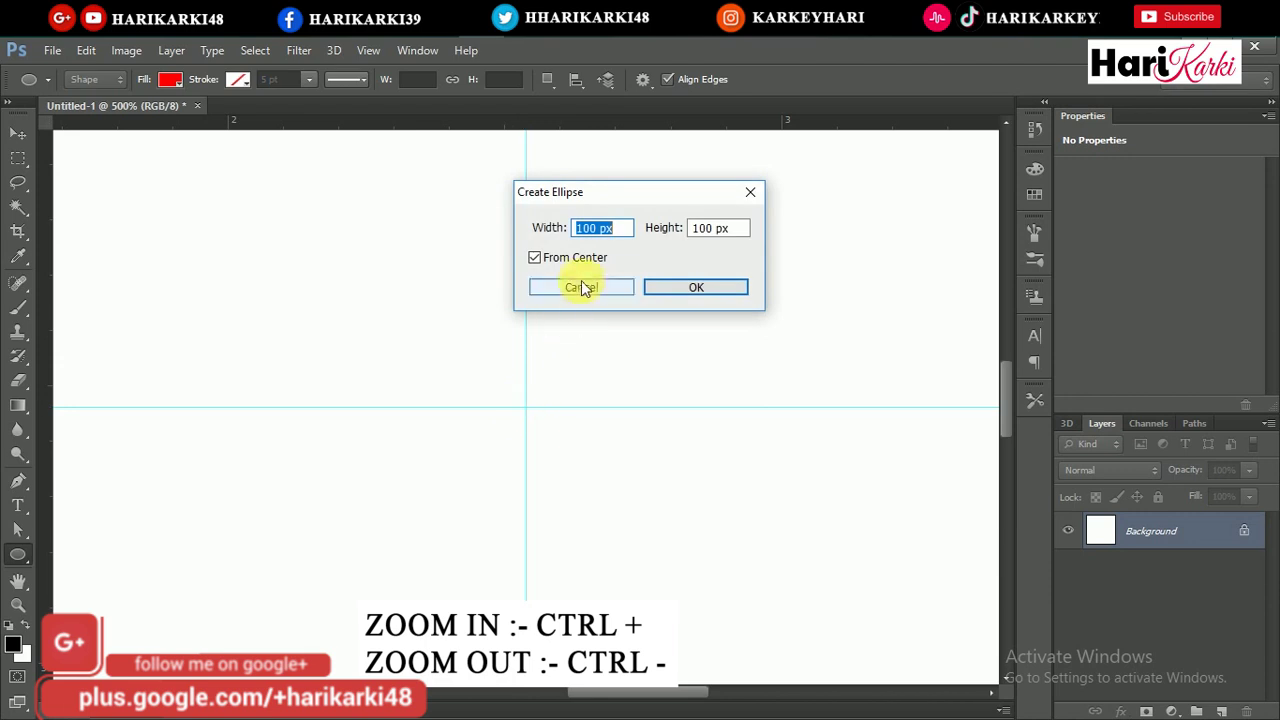
left_click(548, 262)
left_click_drag(592, 228, 500, 232)
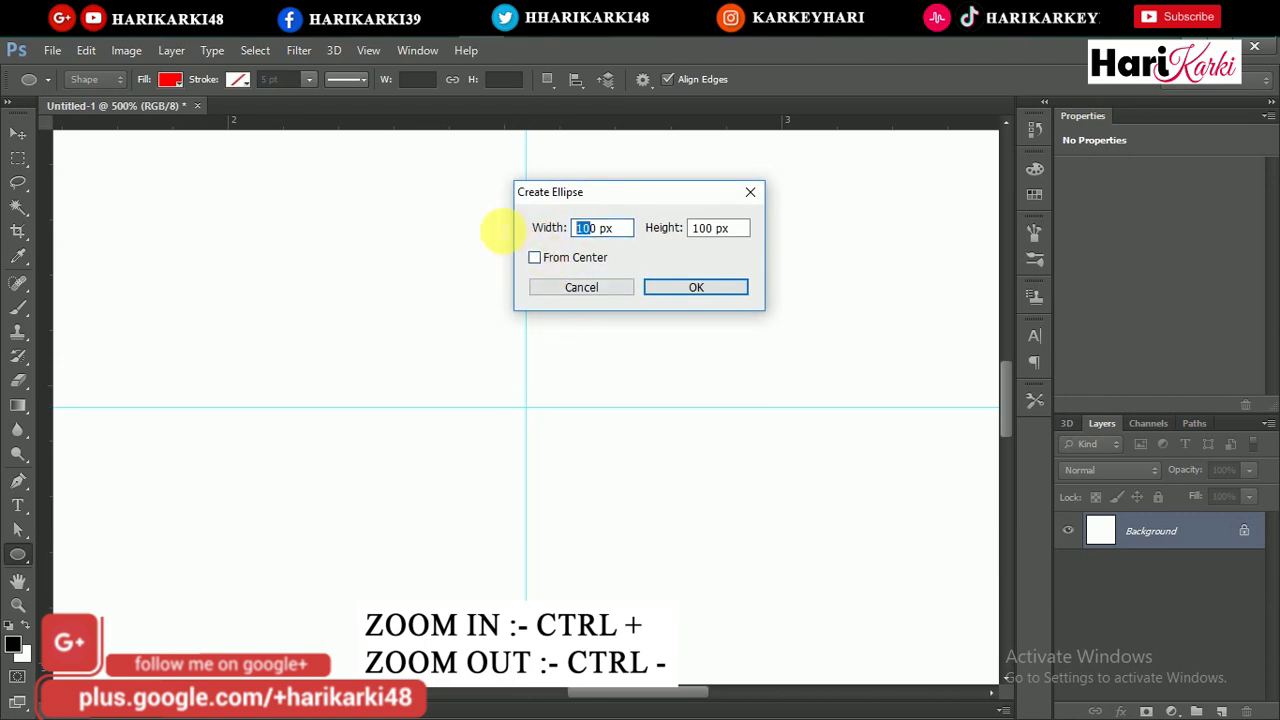
type("50")
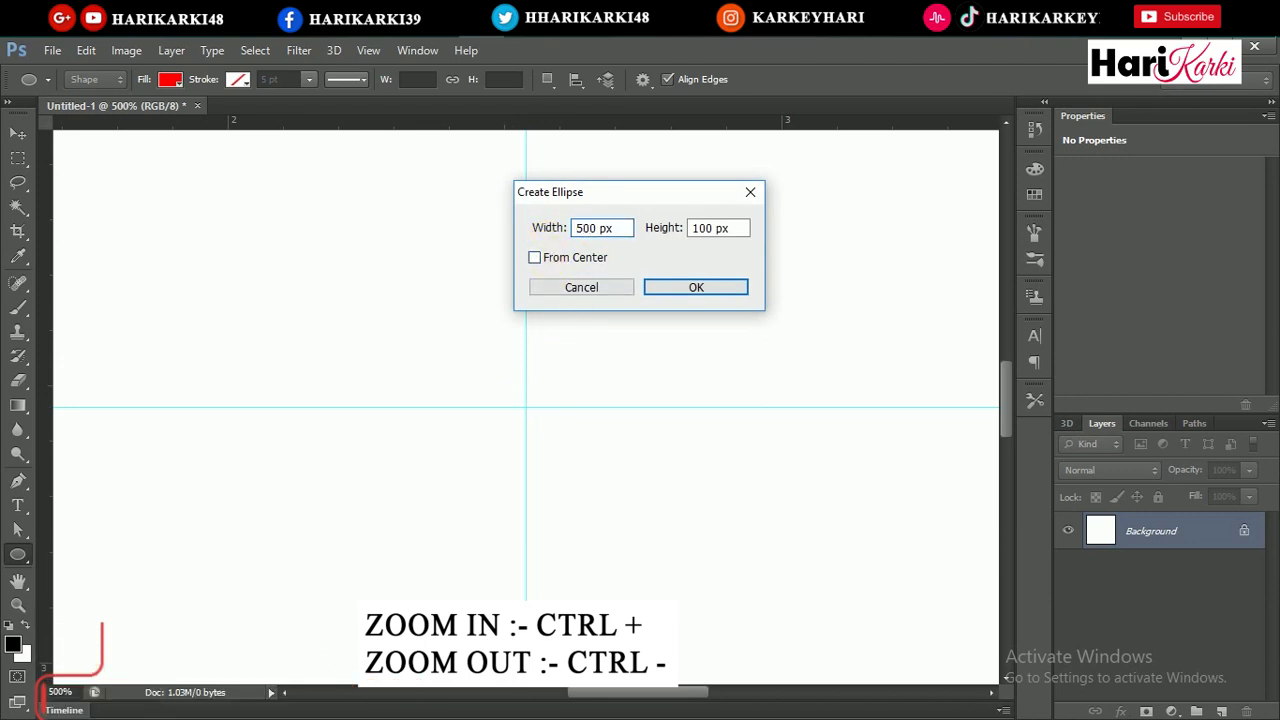
left_click_drag(698, 228, 688, 229)
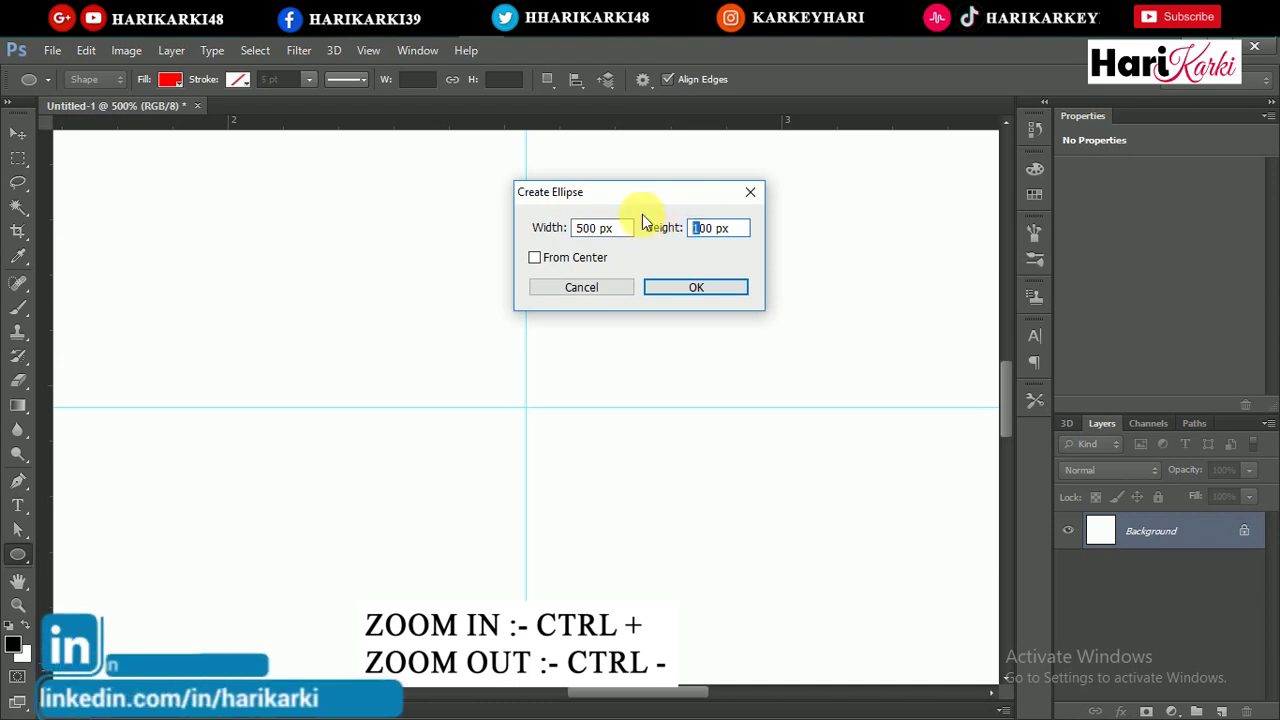
type("5")
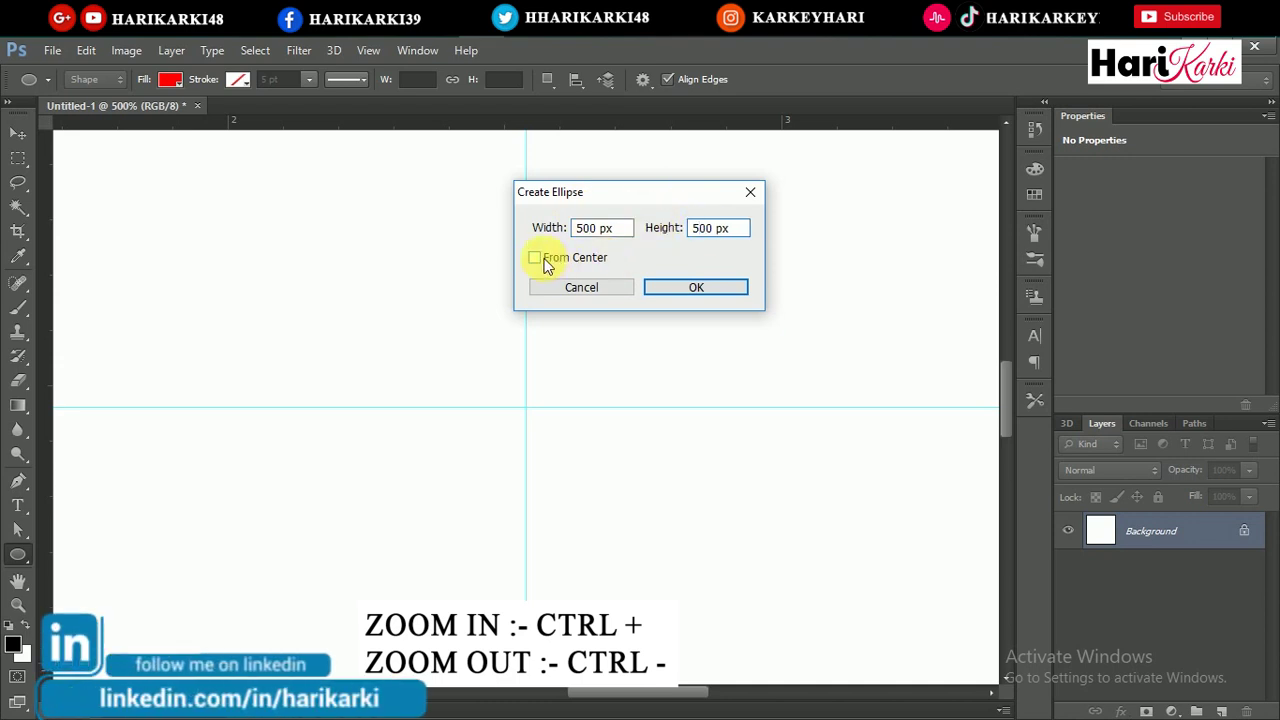
left_click(703, 290)
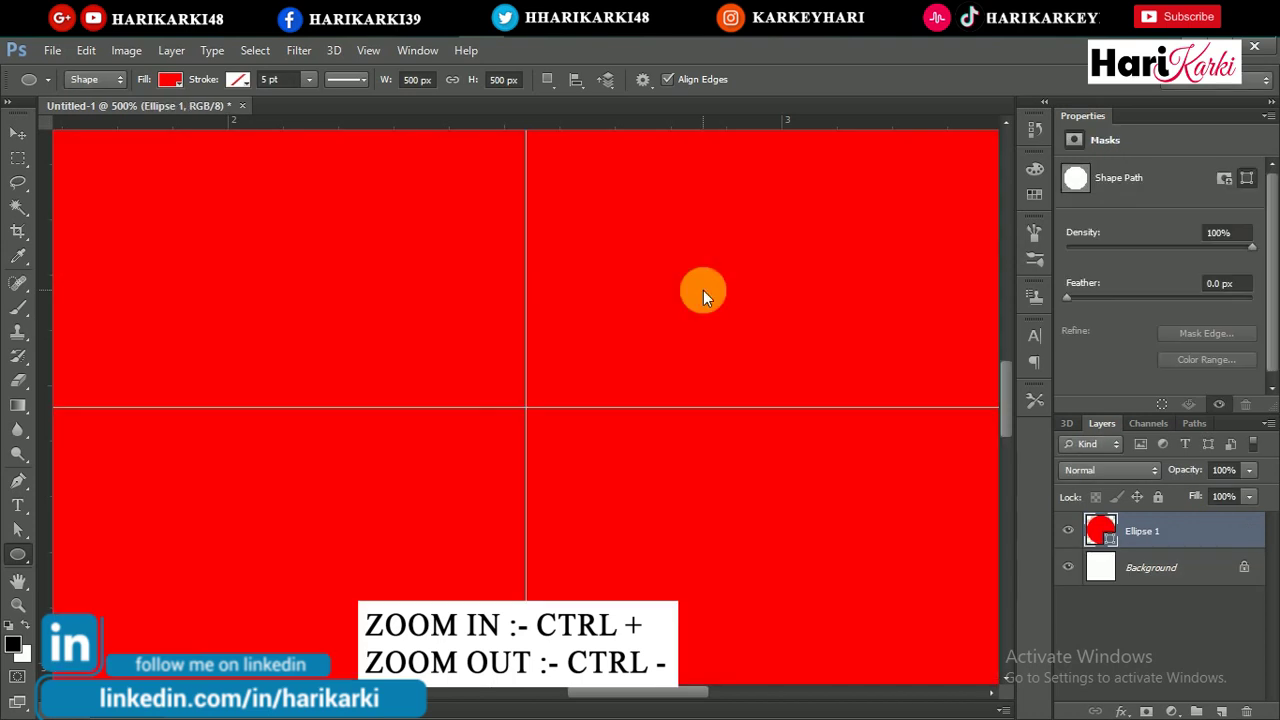
key("ctrl+0")
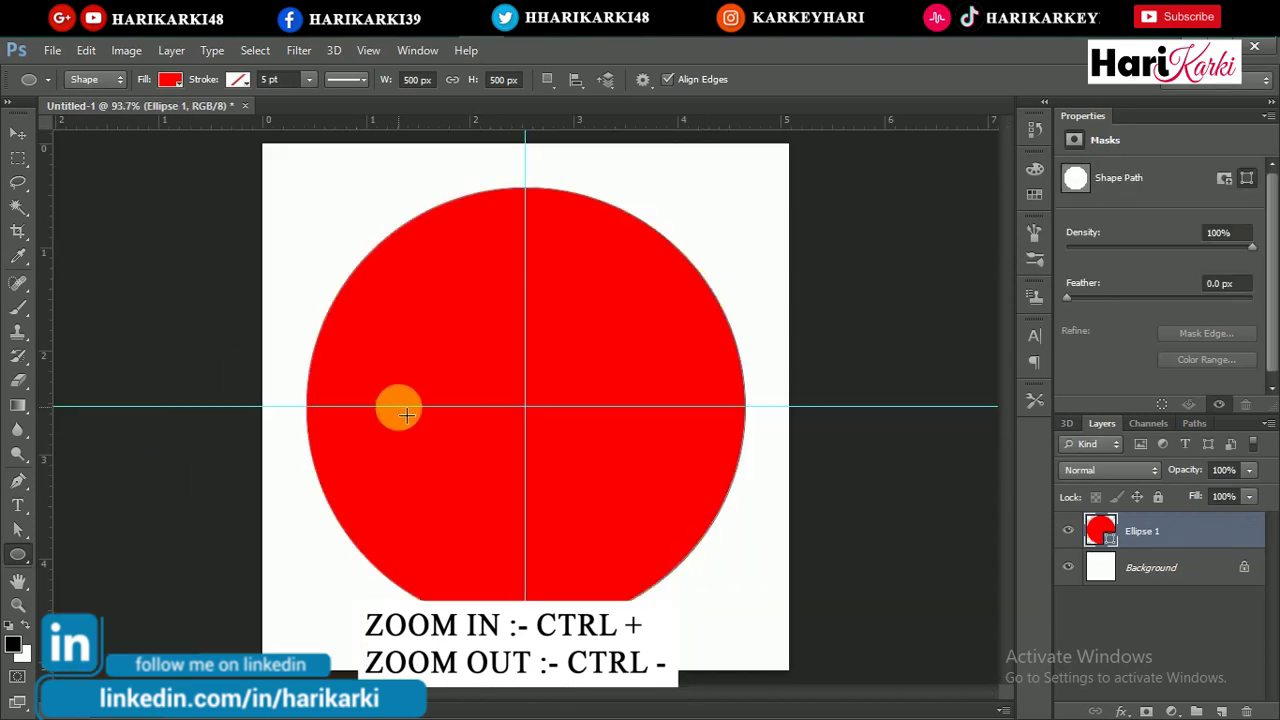
left_click(1148, 567)
left_click(1155, 541)
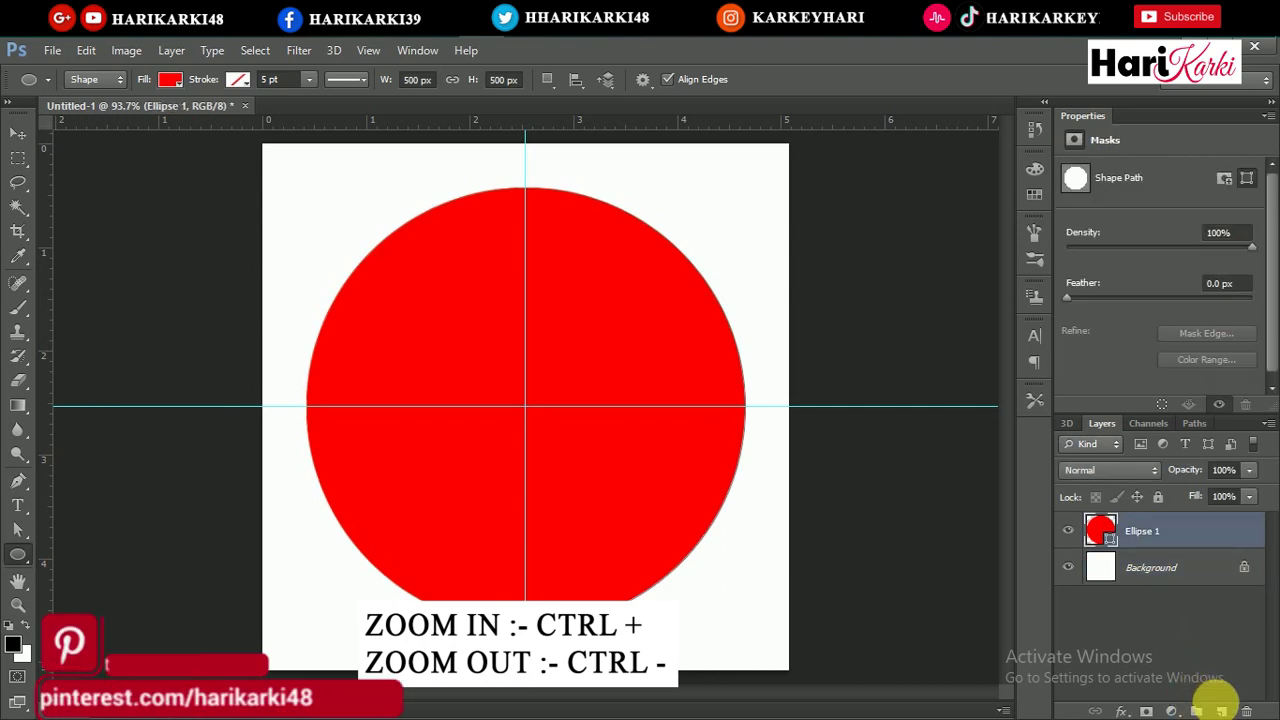
- On a new layer, draw a centred white 400 px circle, then undo it
left_click(1221, 711)
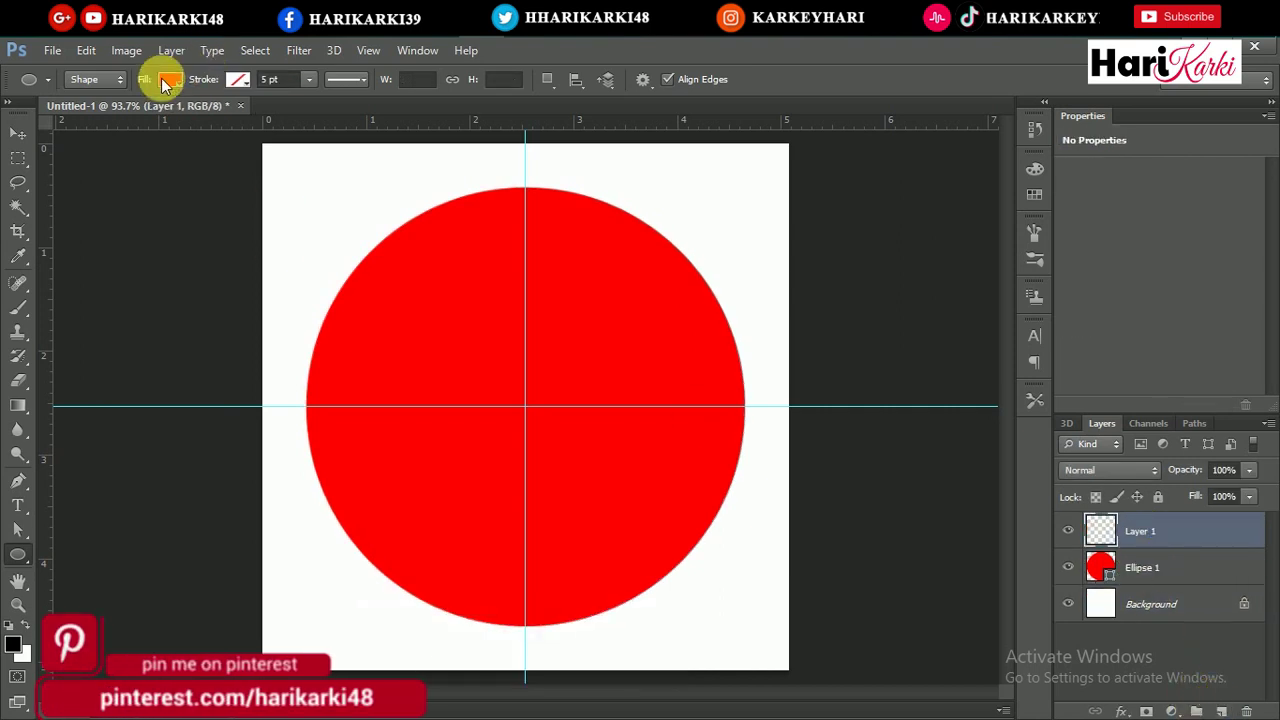
left_click(165, 79)
left_click(90, 175)
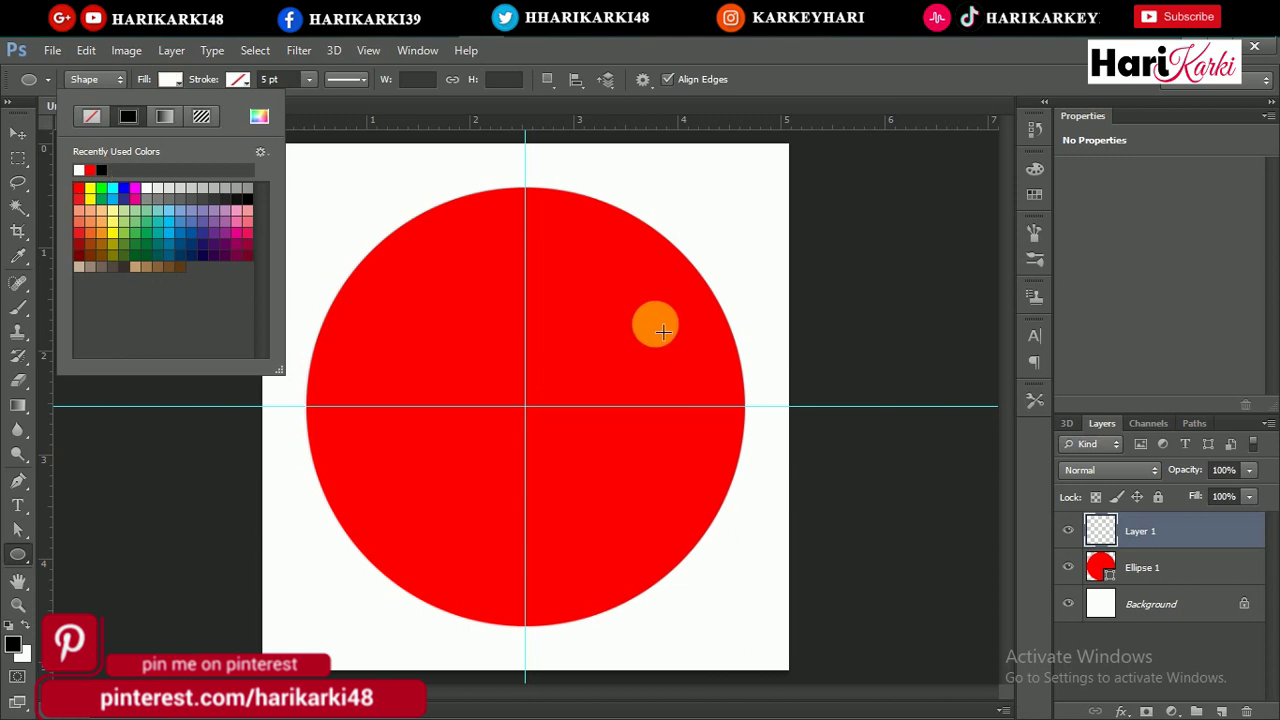
left_click(532, 413)
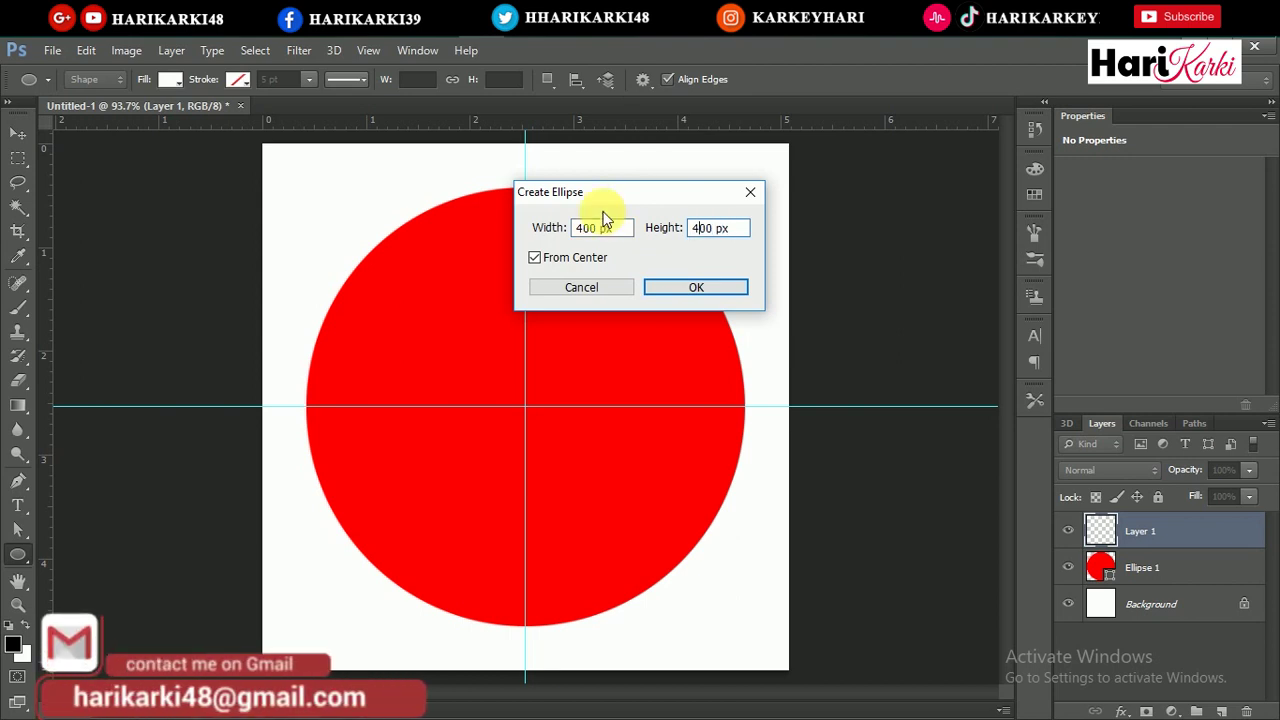
left_click(538, 268)
left_click(536, 258)
left_click(722, 292)
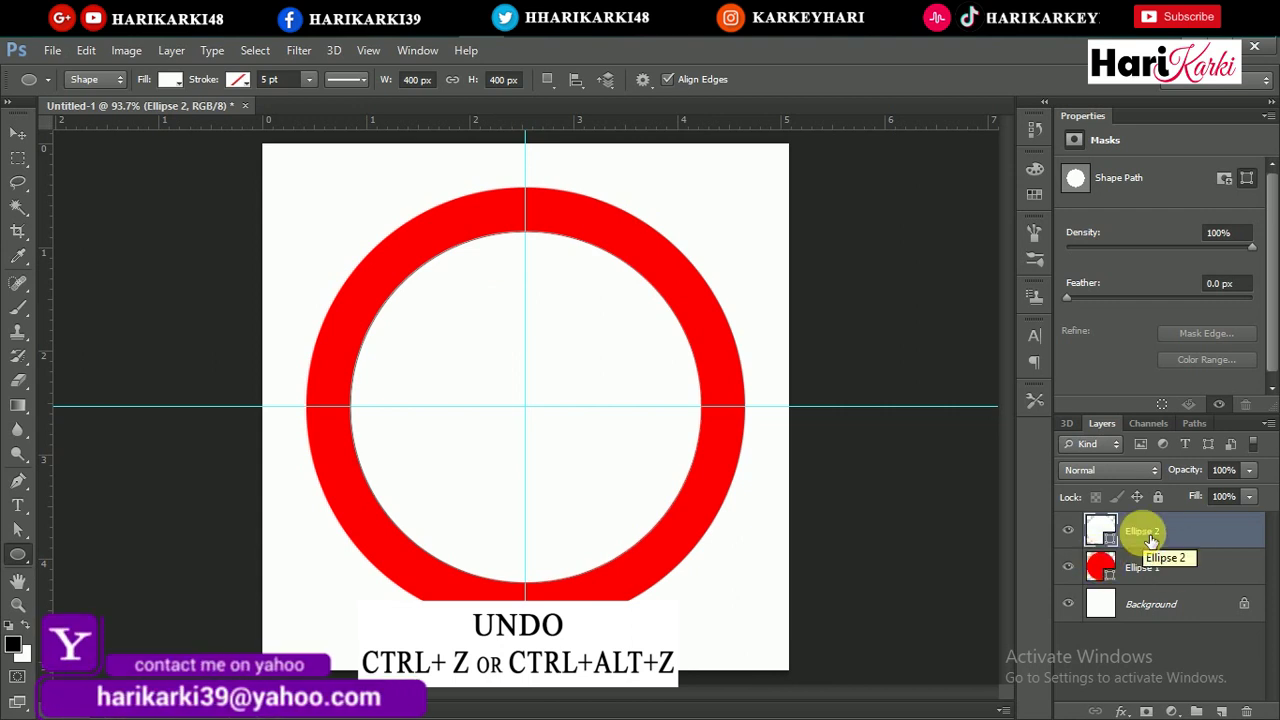
key("ctrl+z")
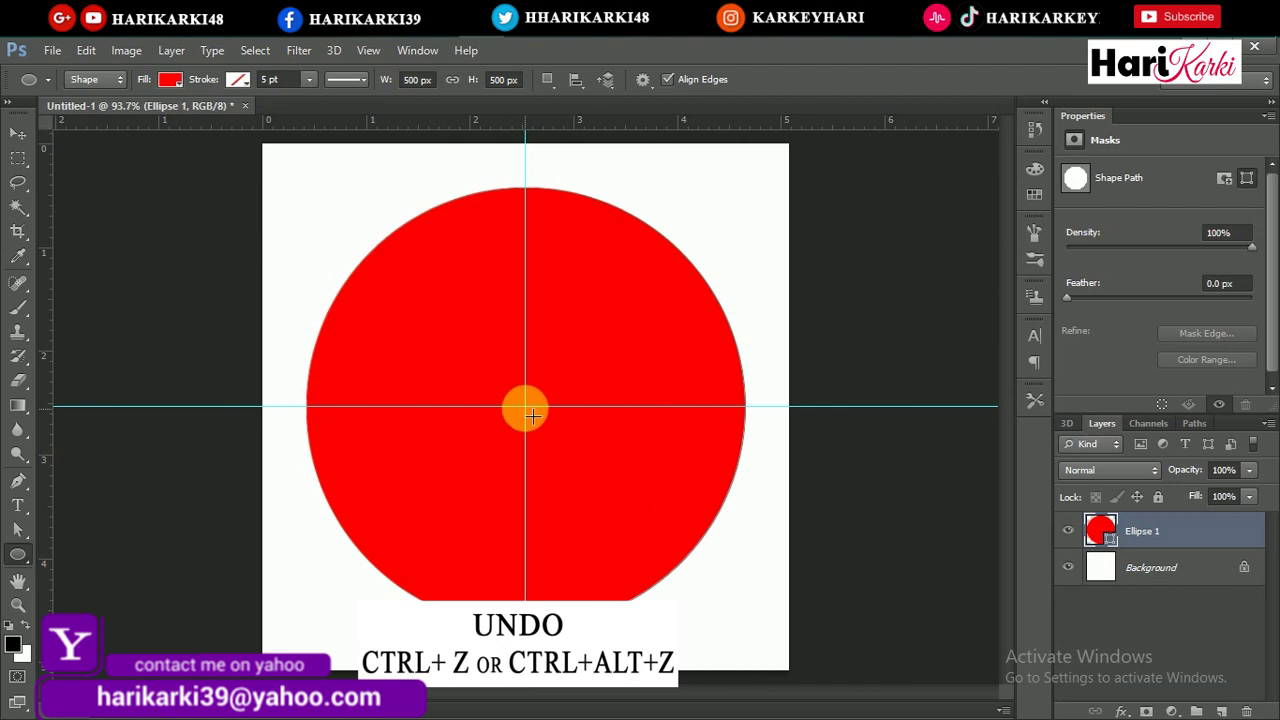
- Draw a centred 300 × 300 px white circle inside the red circle
left_click(533, 415)
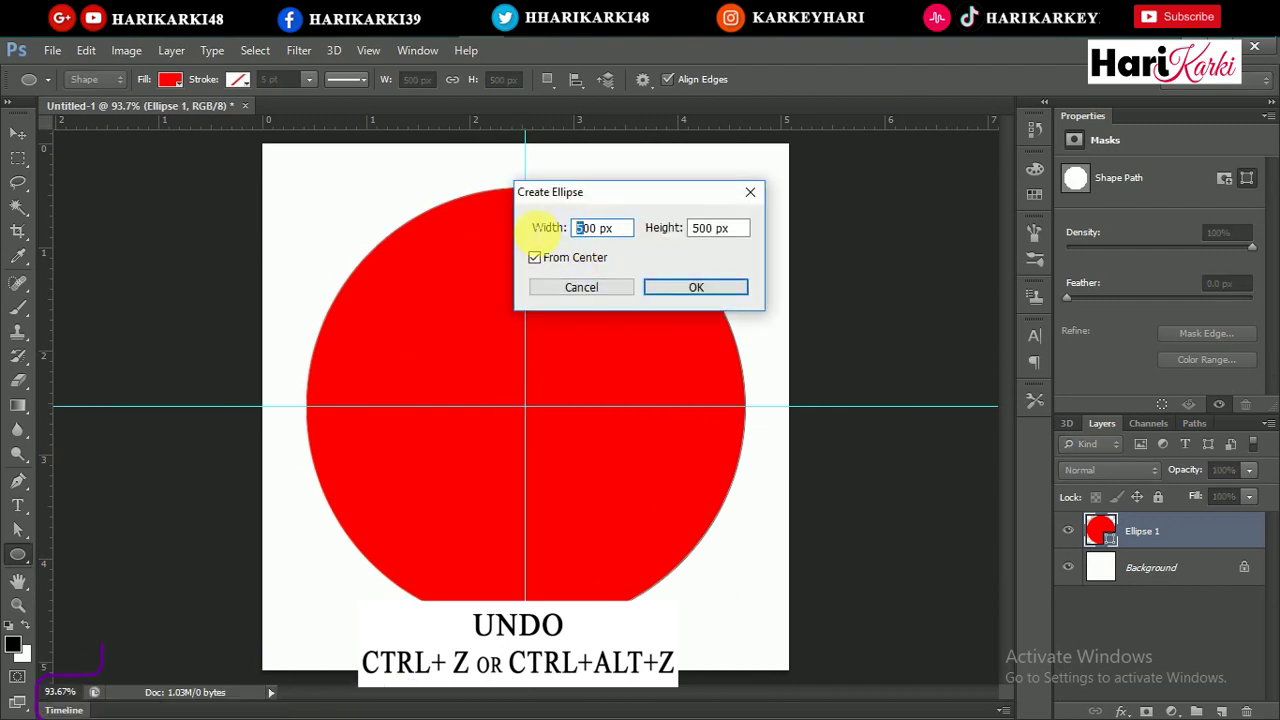
left_click_drag(691, 228, 698, 228)
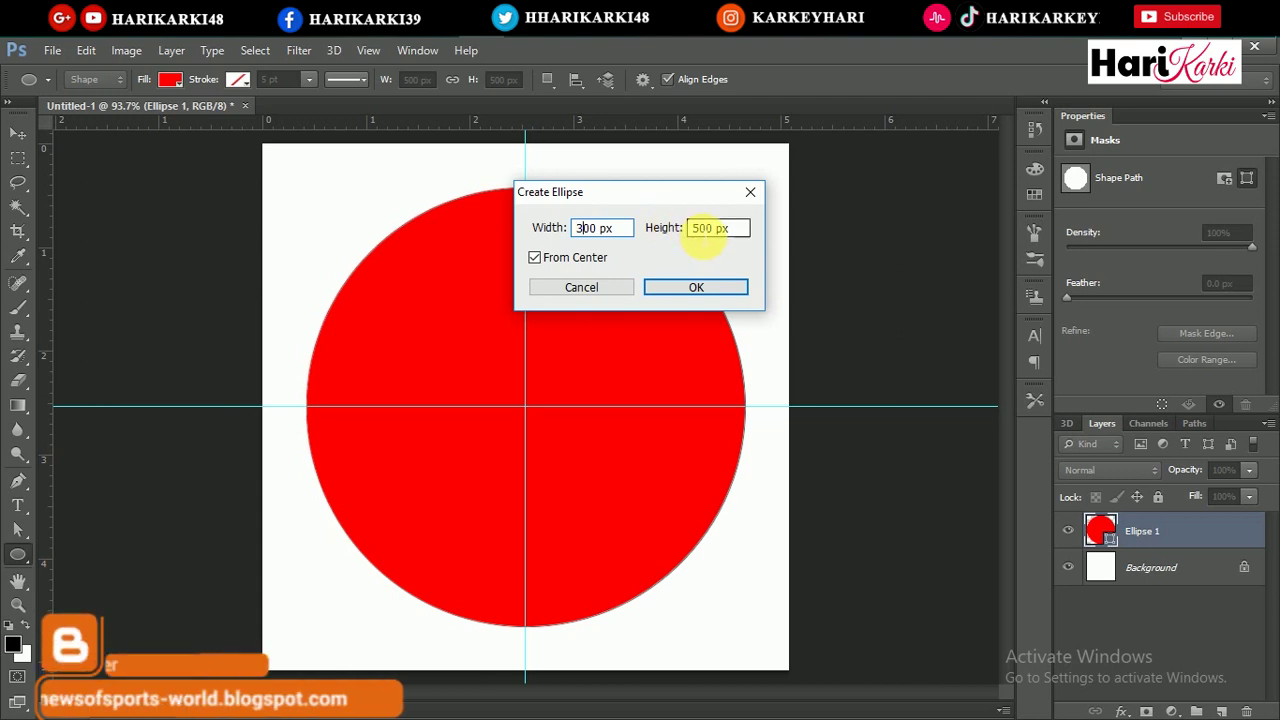
type("3")
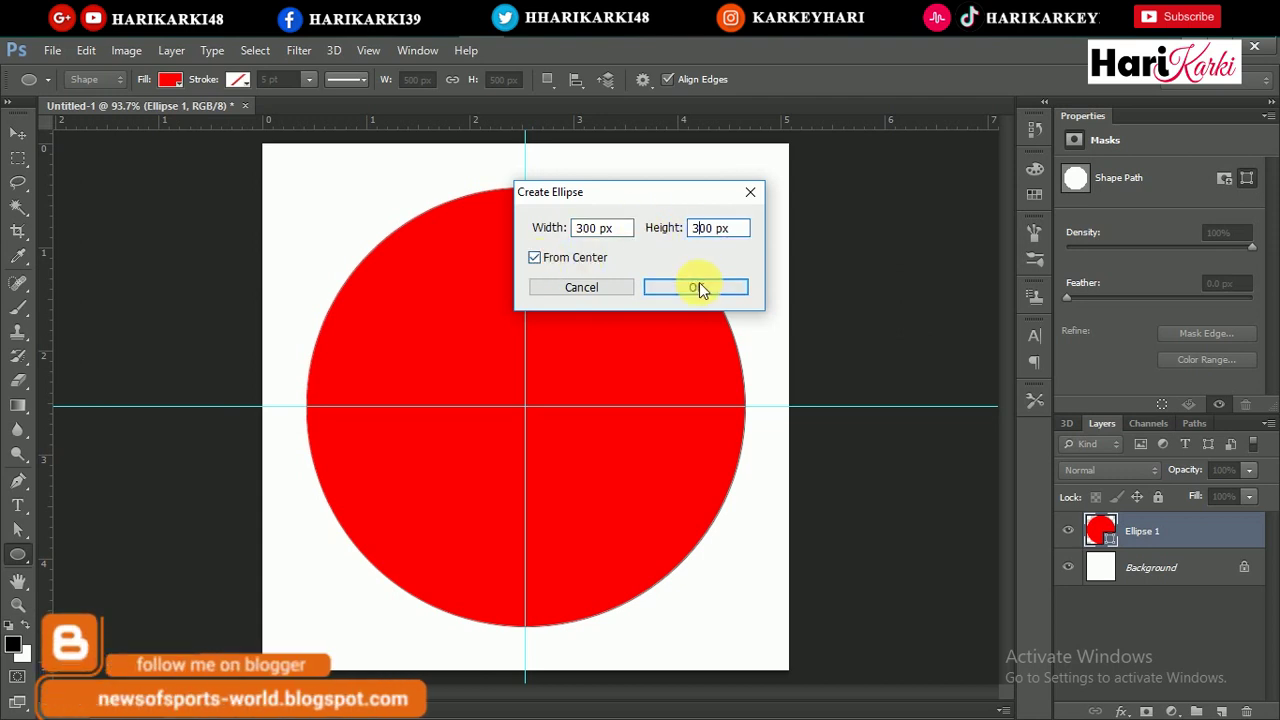
left_click(699, 288)
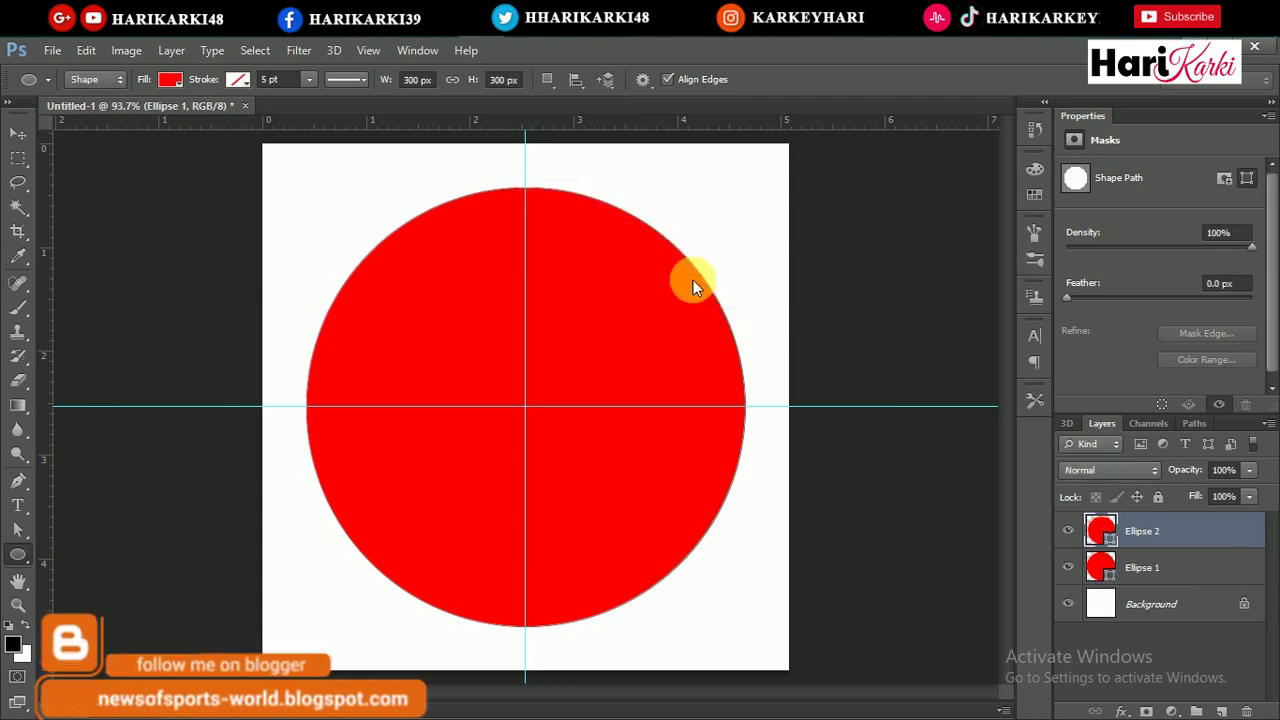
left_click(172, 87)
left_click(79, 170)
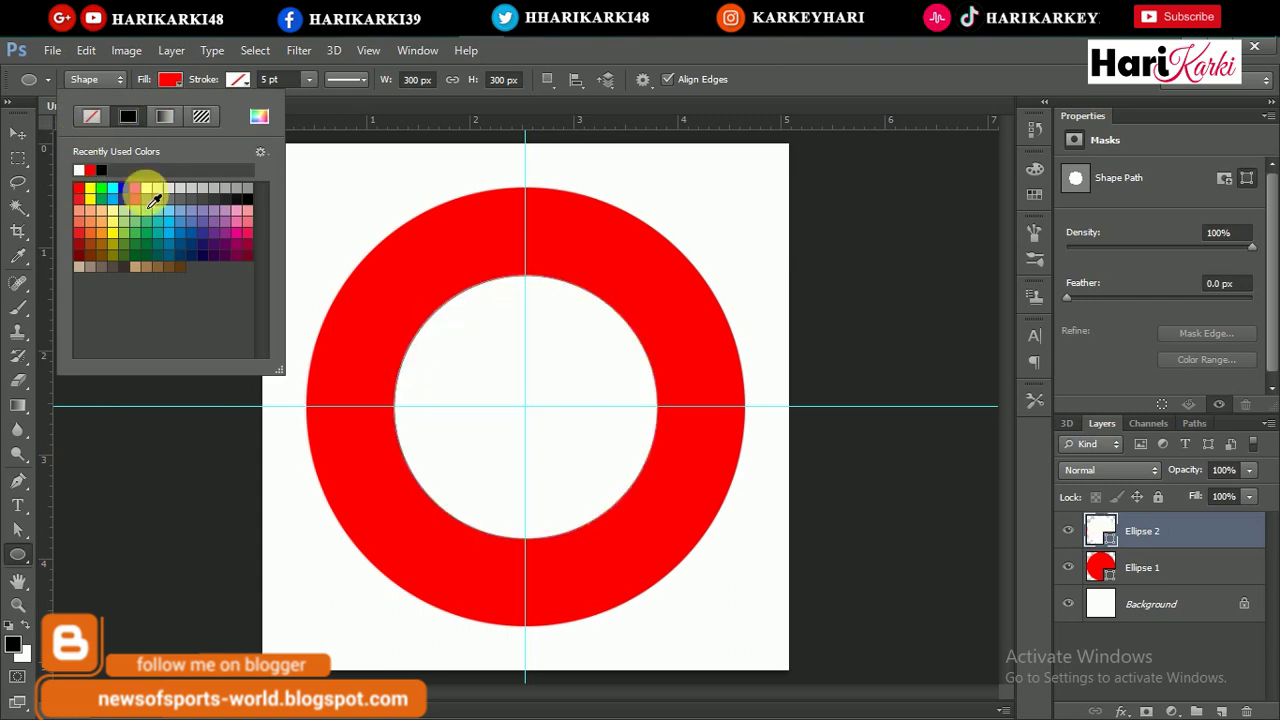
left_click(1136, 531)
- On a new layer, draw a centred 400 × 400 px circle with no fill
left_click(1222, 711)
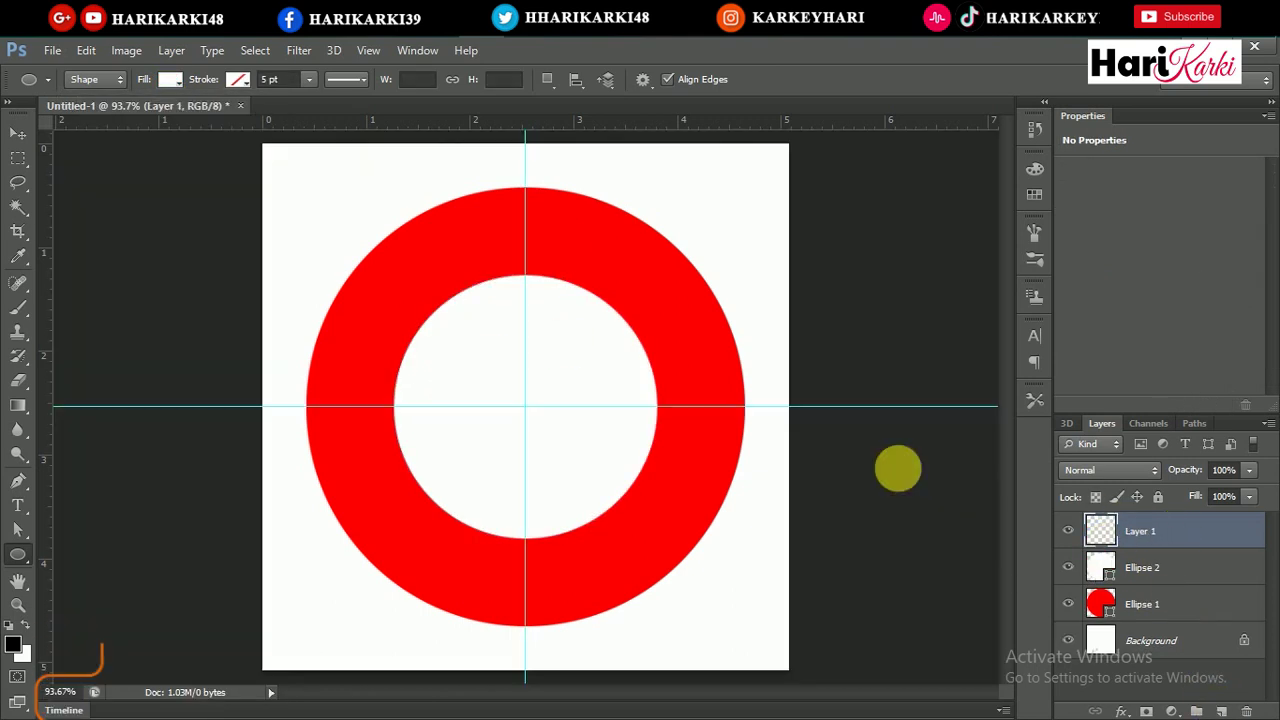
left_click(168, 80)
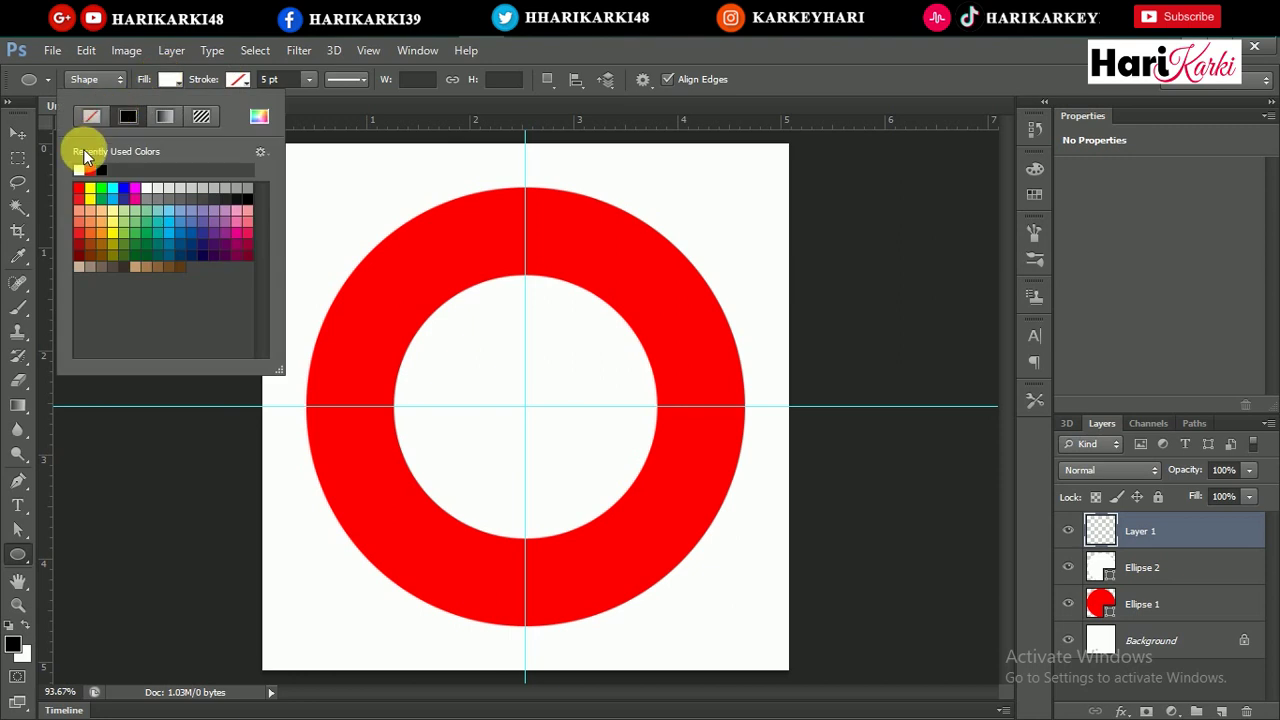
left_click(91, 116)
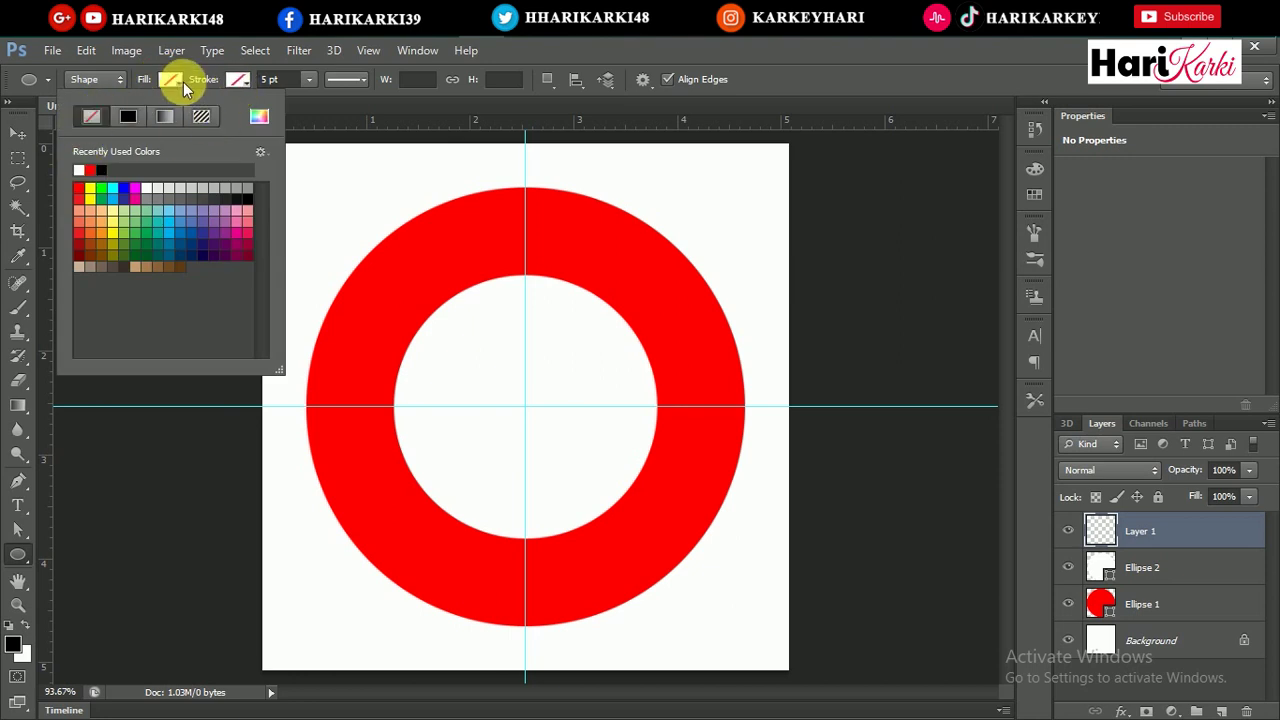
left_click(182, 82)
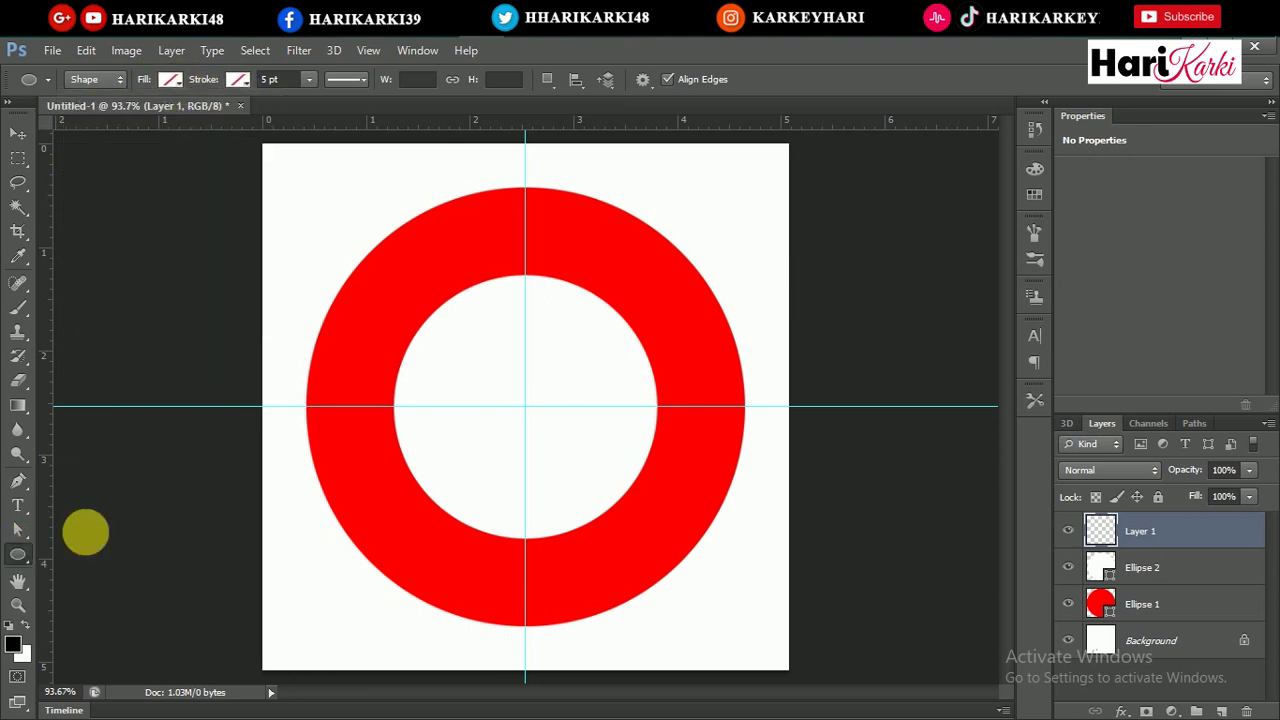
left_click(534, 413)
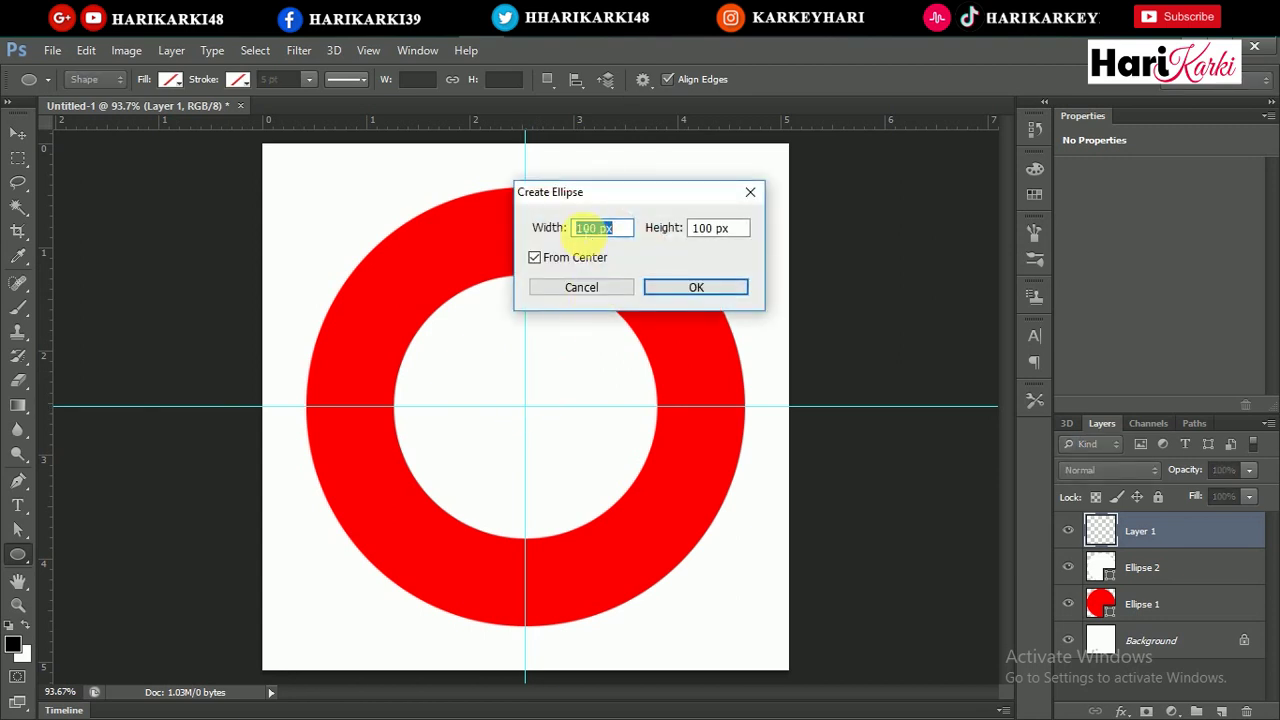
left_click(577, 228)
left_click(716, 232)
key("shift+Right")
type("4")
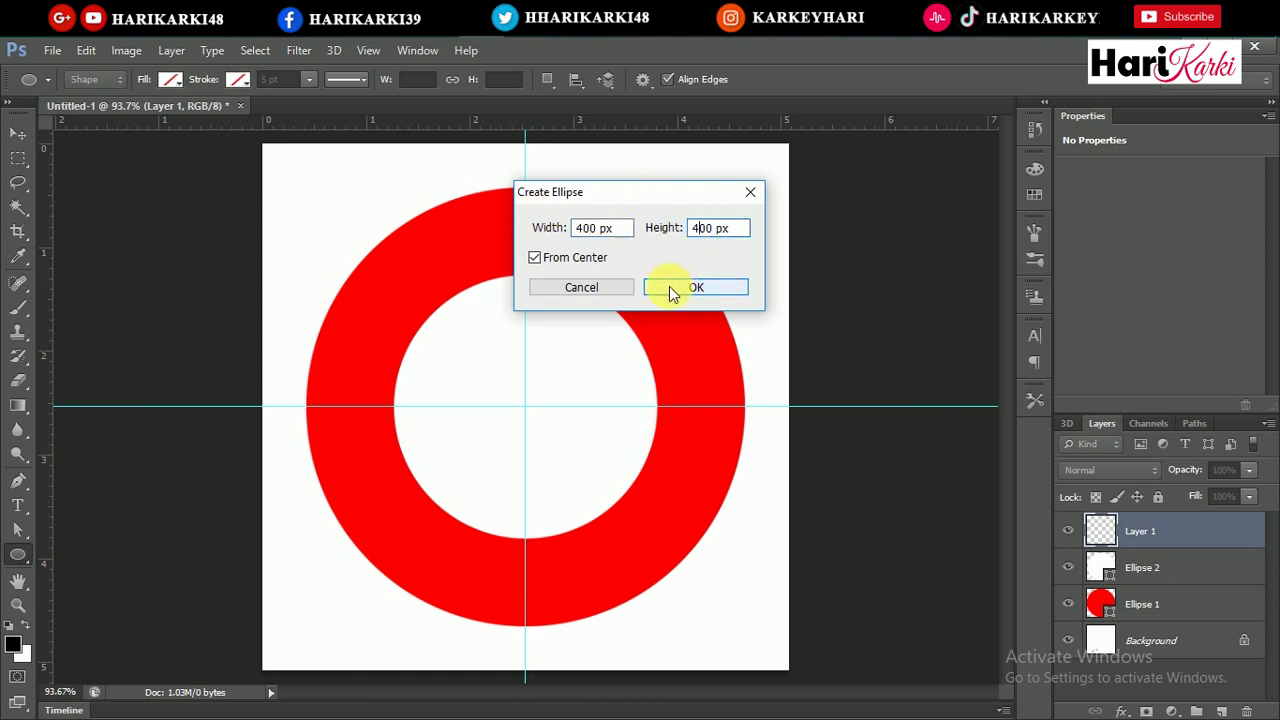
left_click(669, 286)
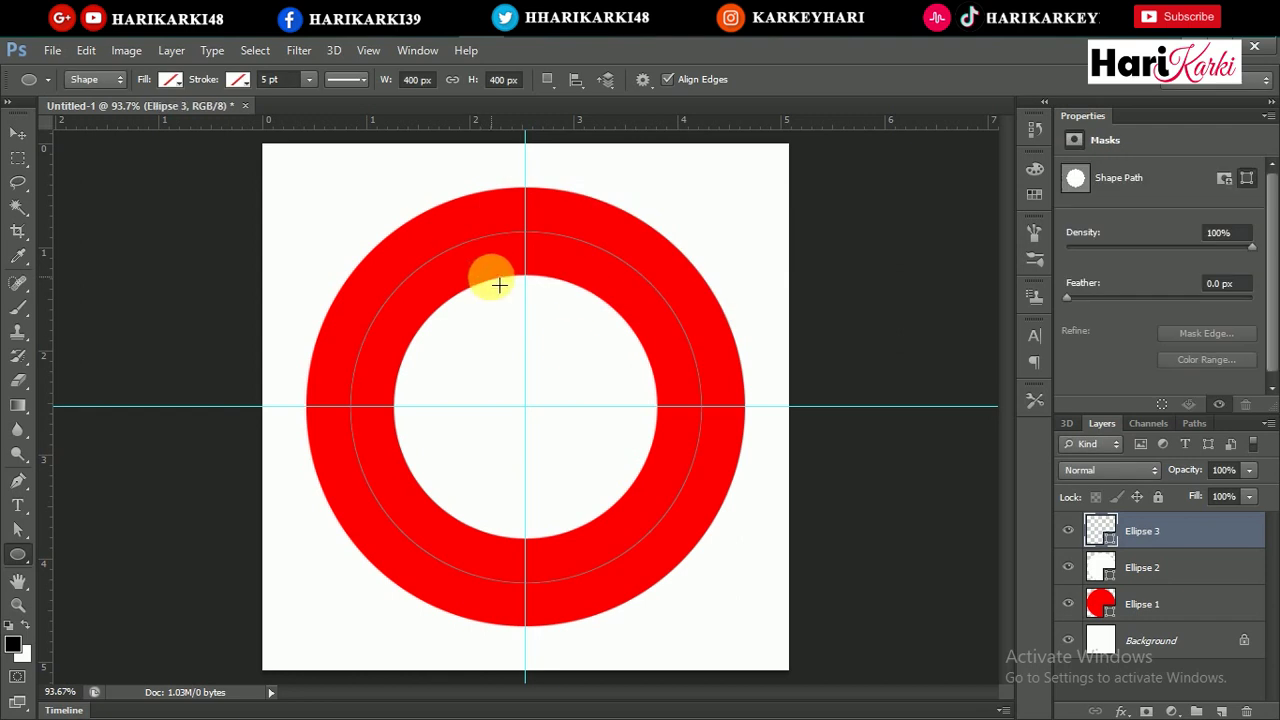
left_click(22, 507)
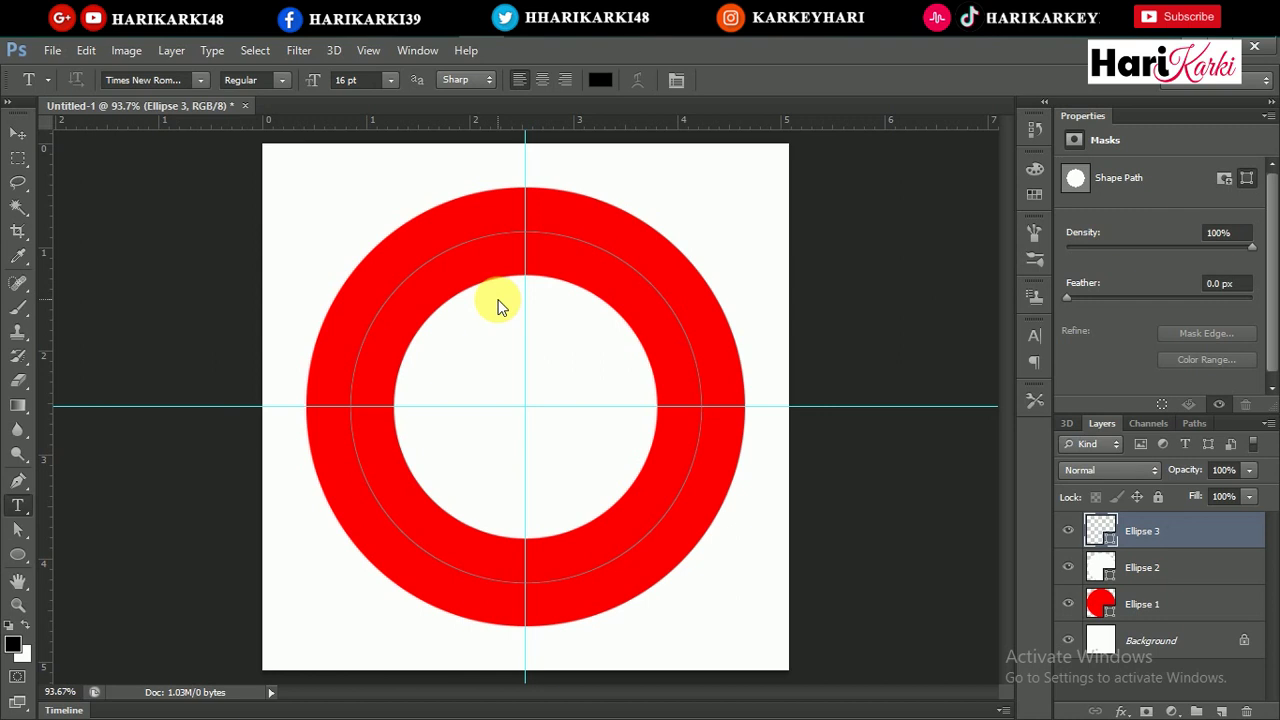
- Type 'ABC & COMPANY NEPAL' along the circle path, correcting the typos
left_click(1192, 424)
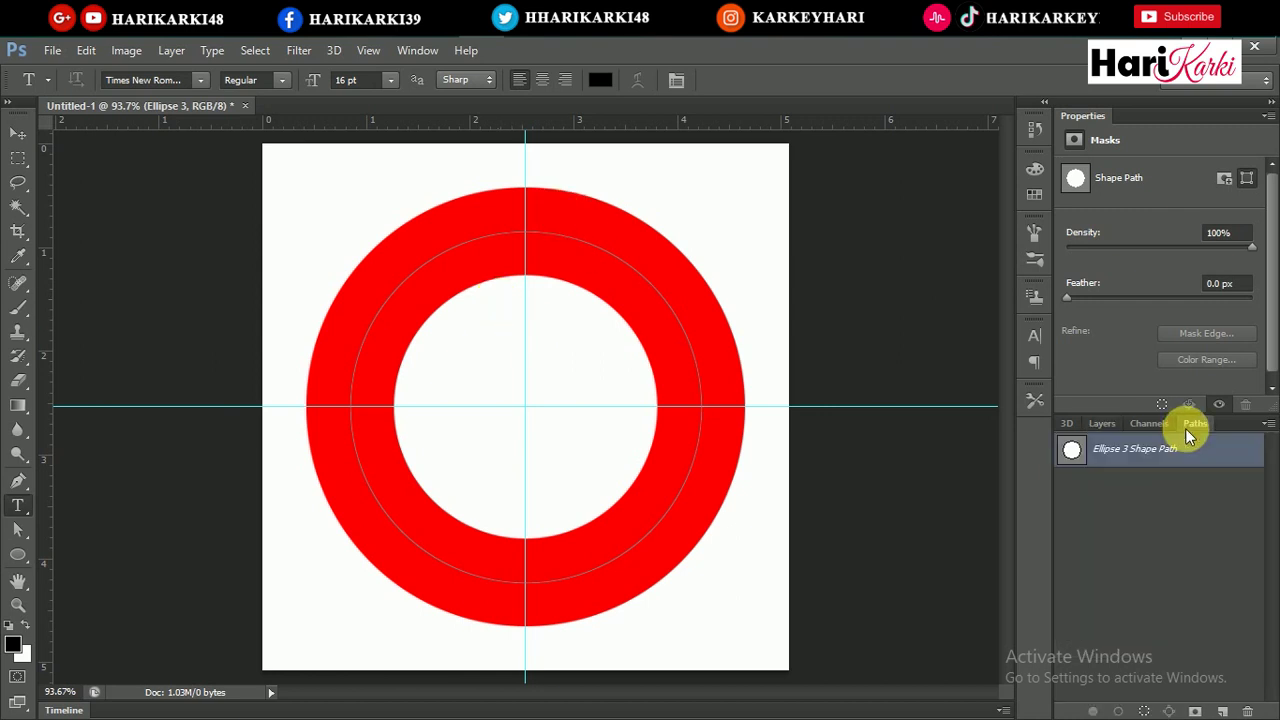
left_click(535, 238)
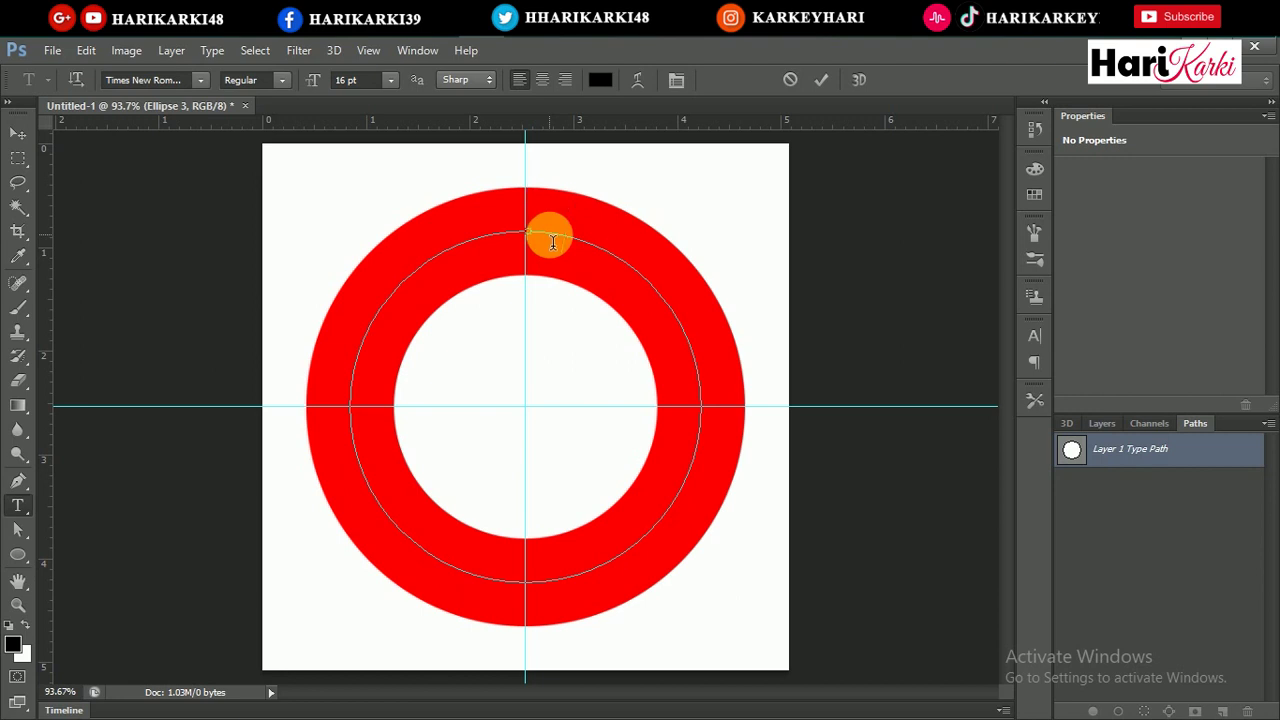
type("BGS")
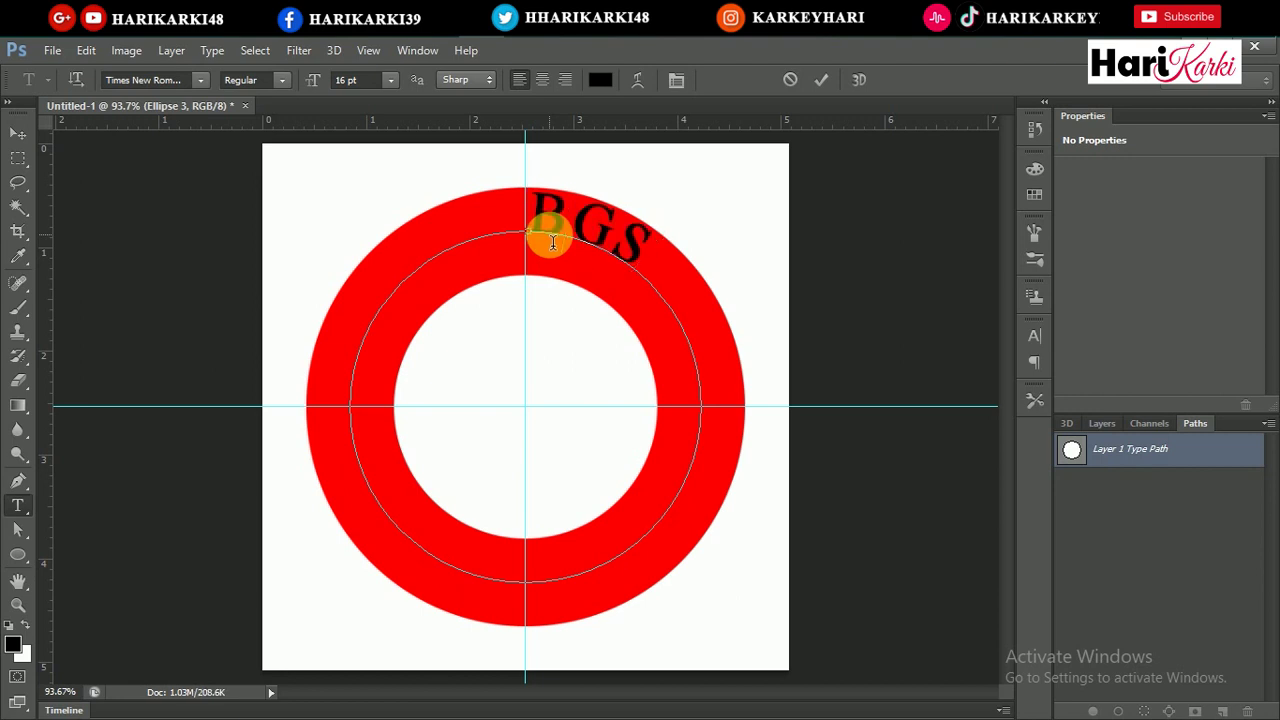
key("BackSpace")
key("BackSpace")
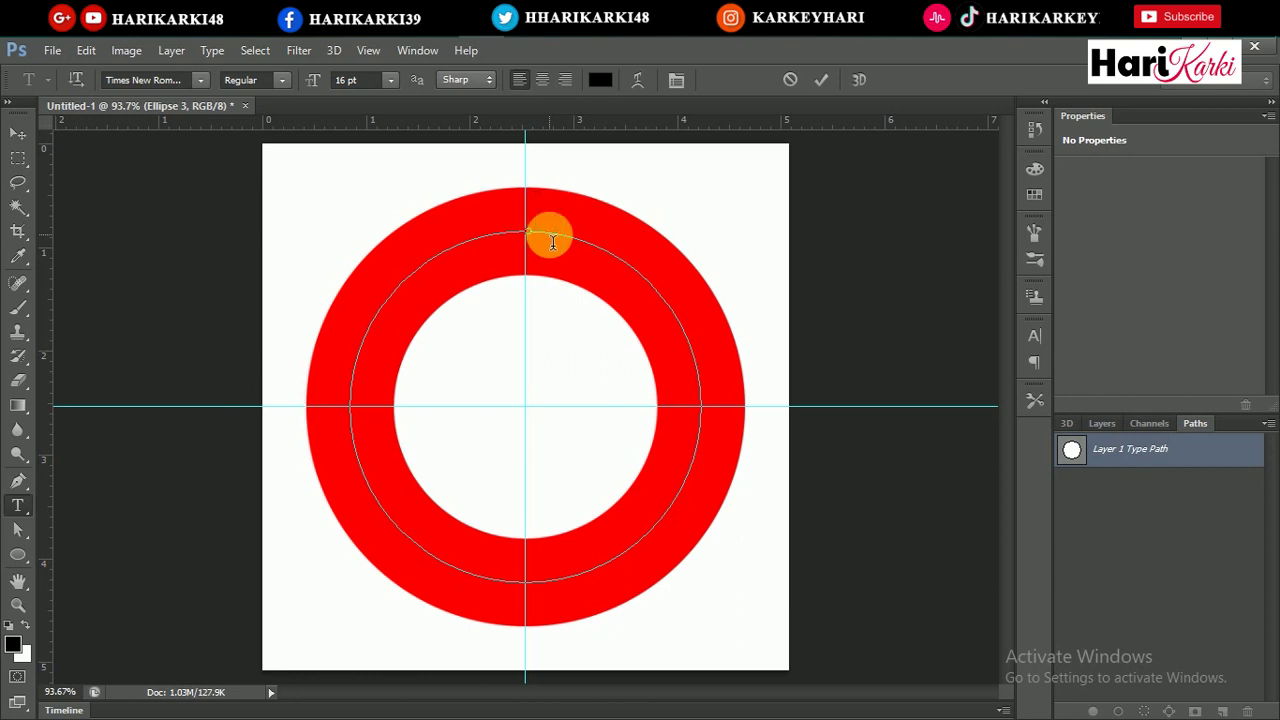
type("ABCCO")
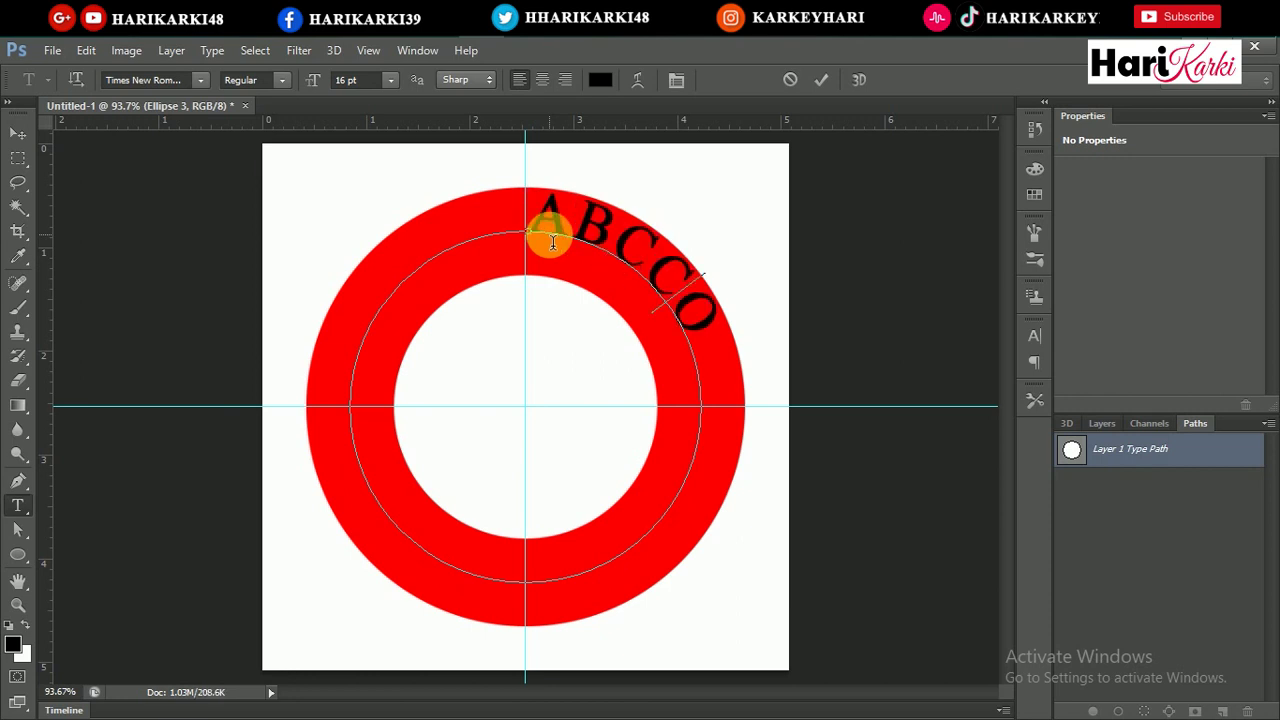
key("BackSpace")
key("BackSpace")
type("&")
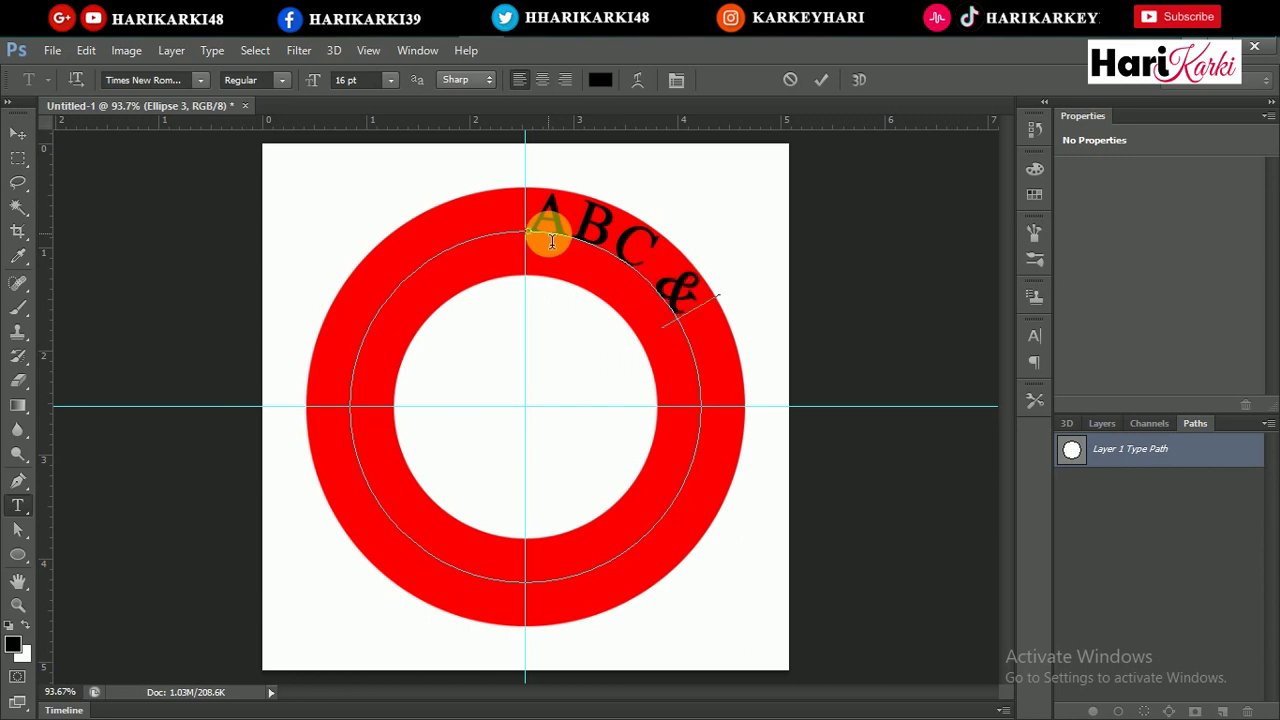
type("COM")
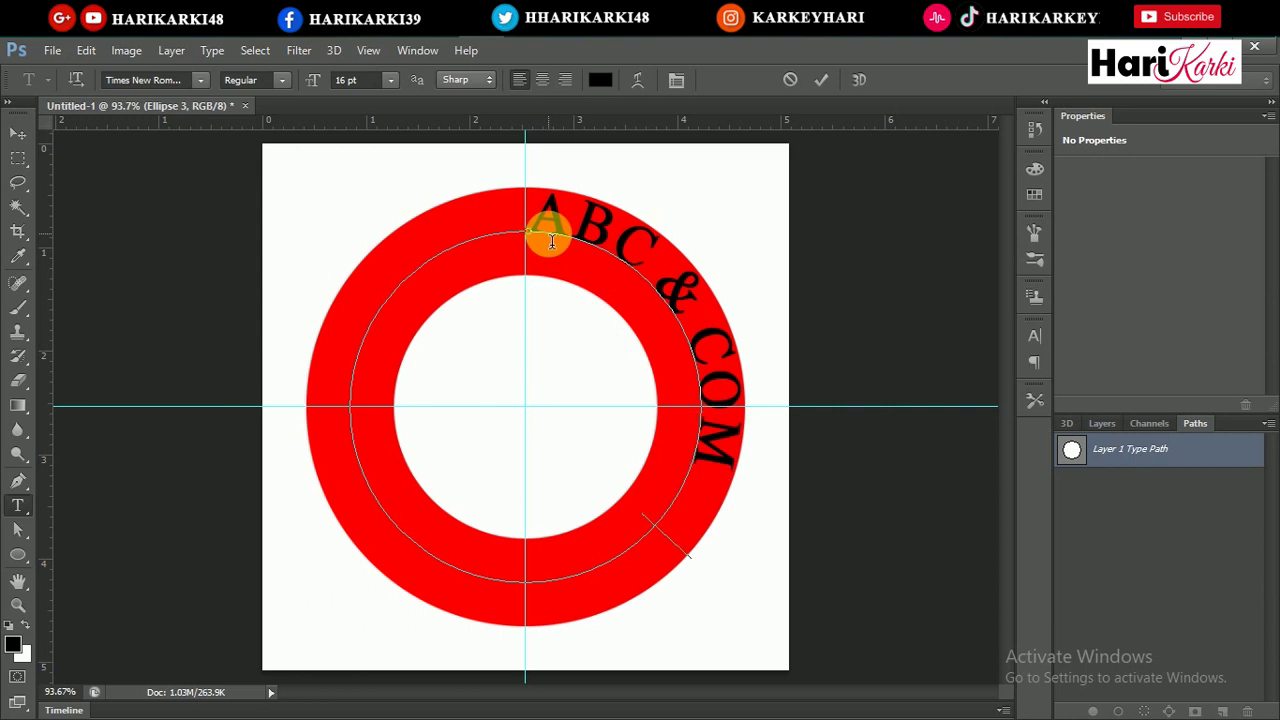
type("PANY")
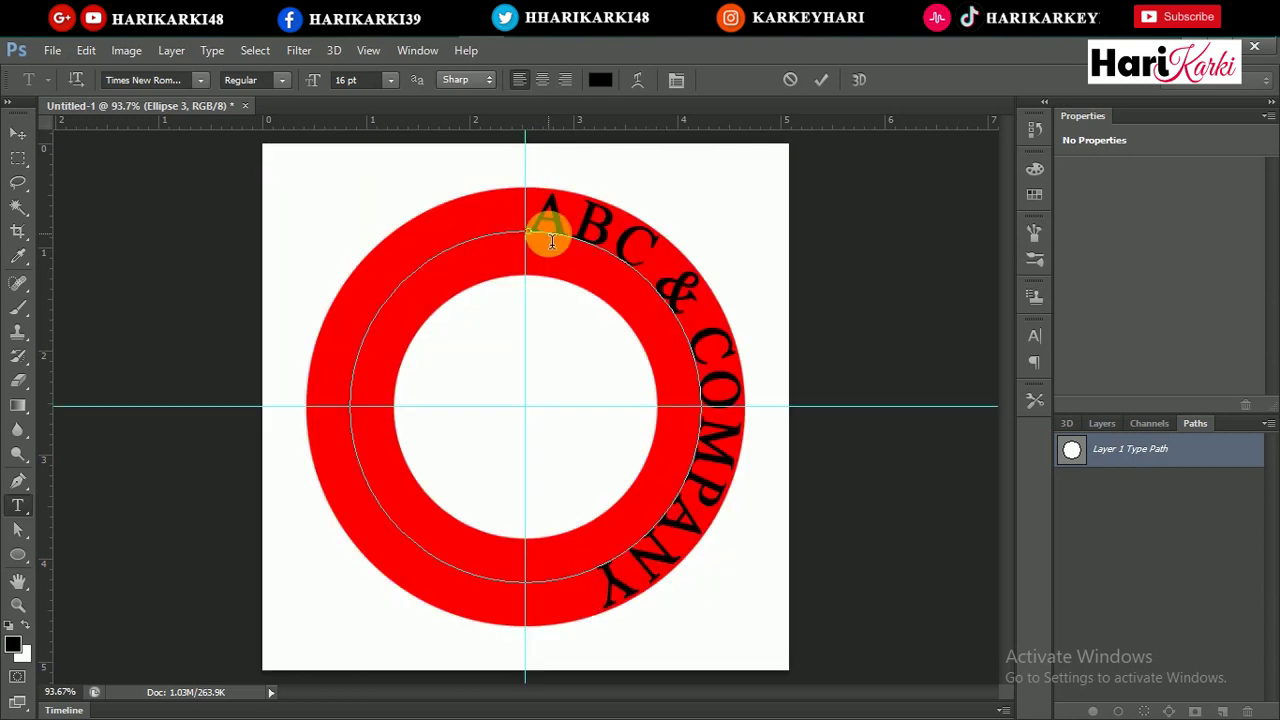
type(" NEPAL")
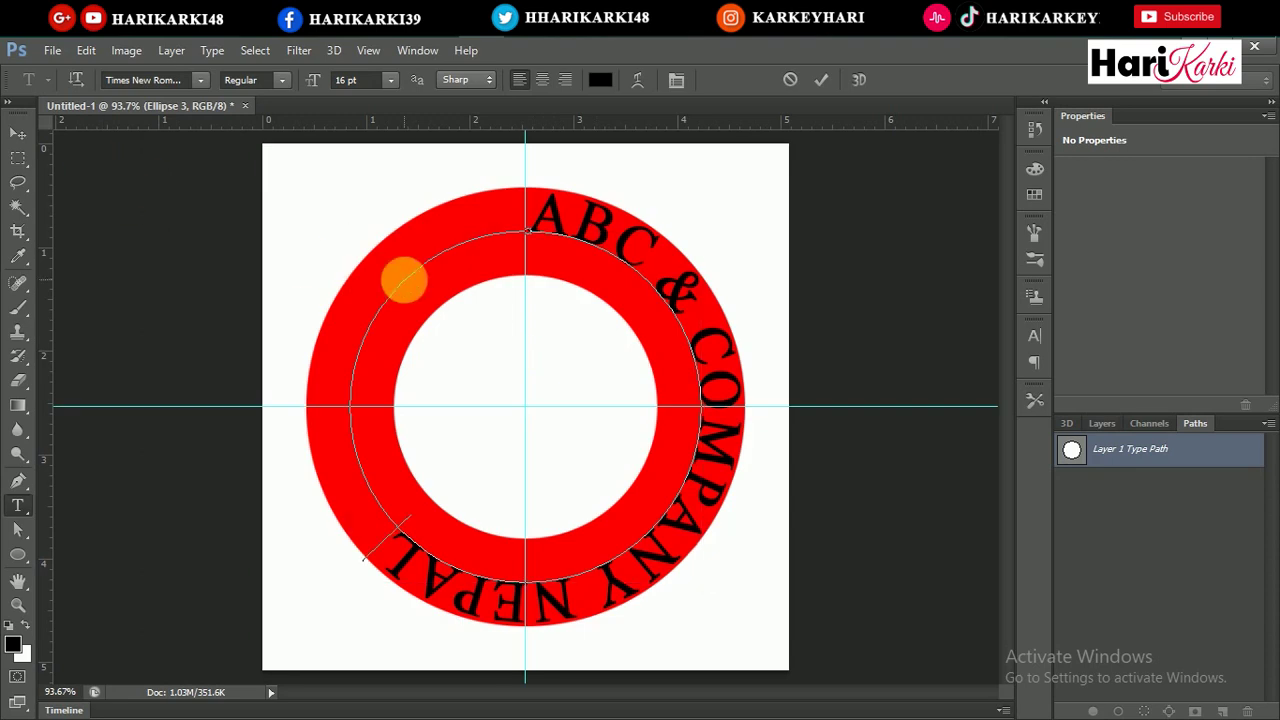
- Set all of the path text to 14 pt
key("ctrl+a")
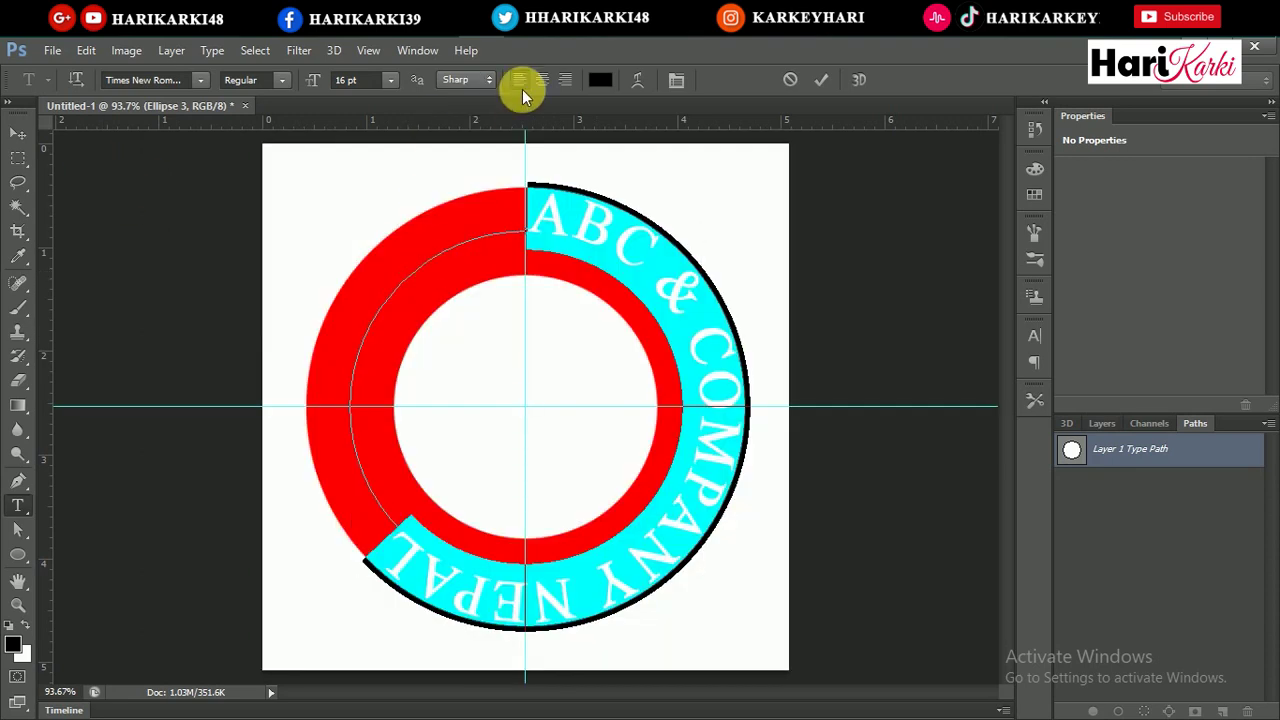
left_click(391, 80)
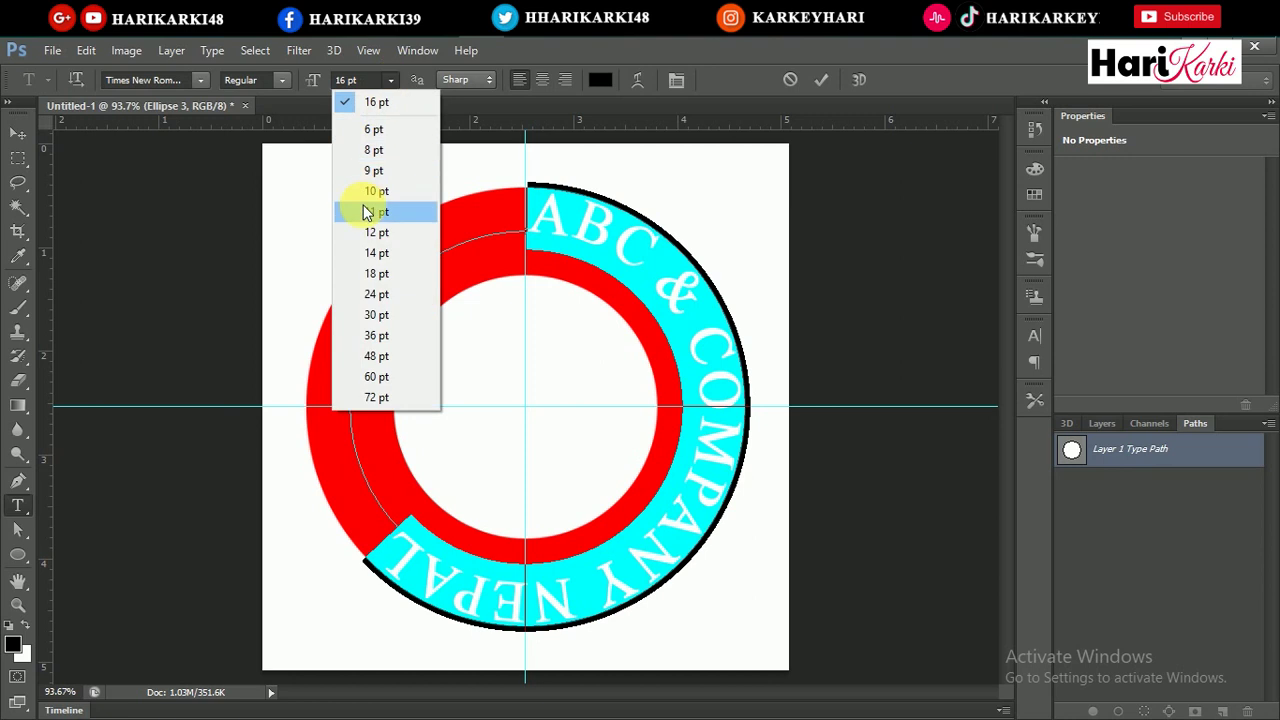
left_click(376, 253)
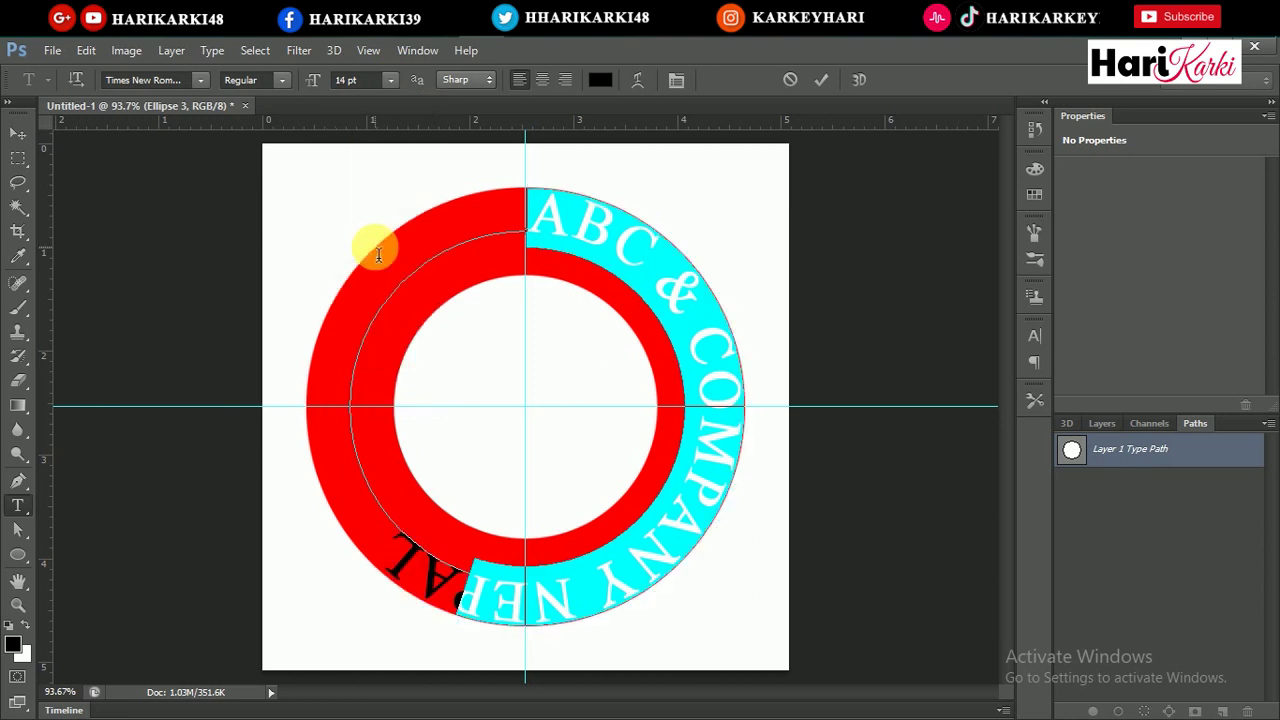
- Commit the text, then rotate and slide it to arch across the top of the ring
left_click(18, 133)
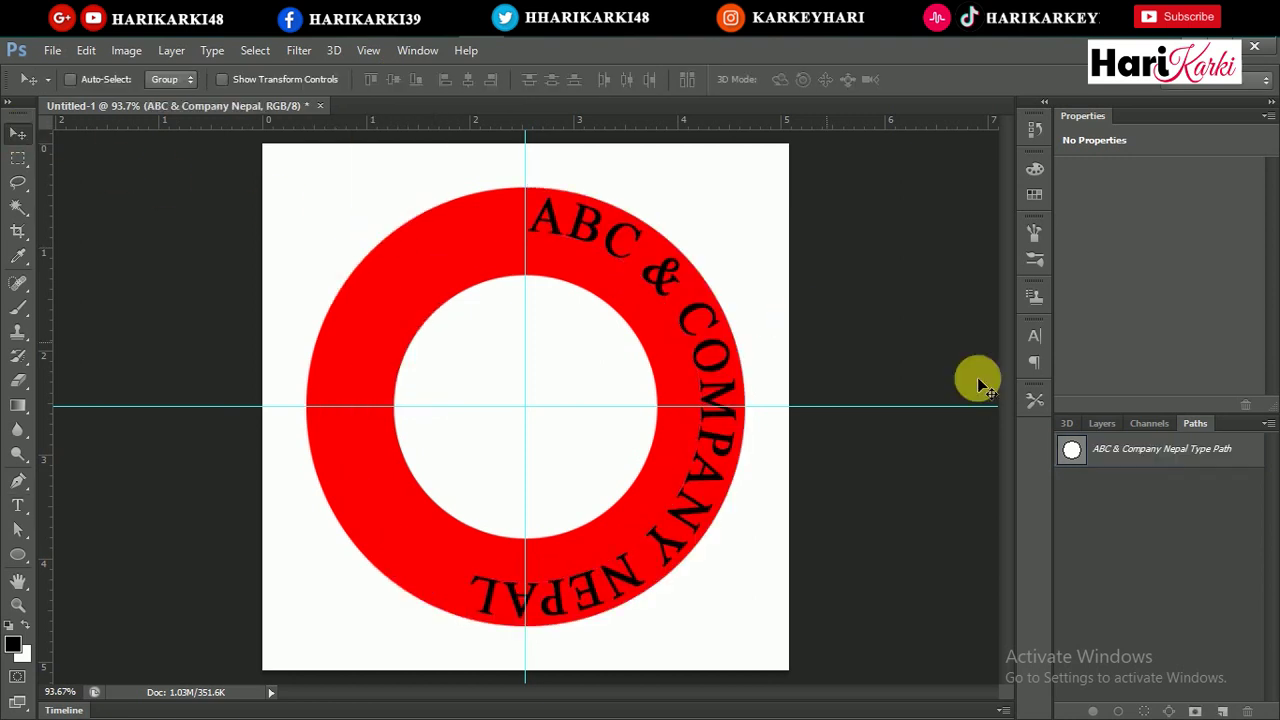
left_click(1102, 424)
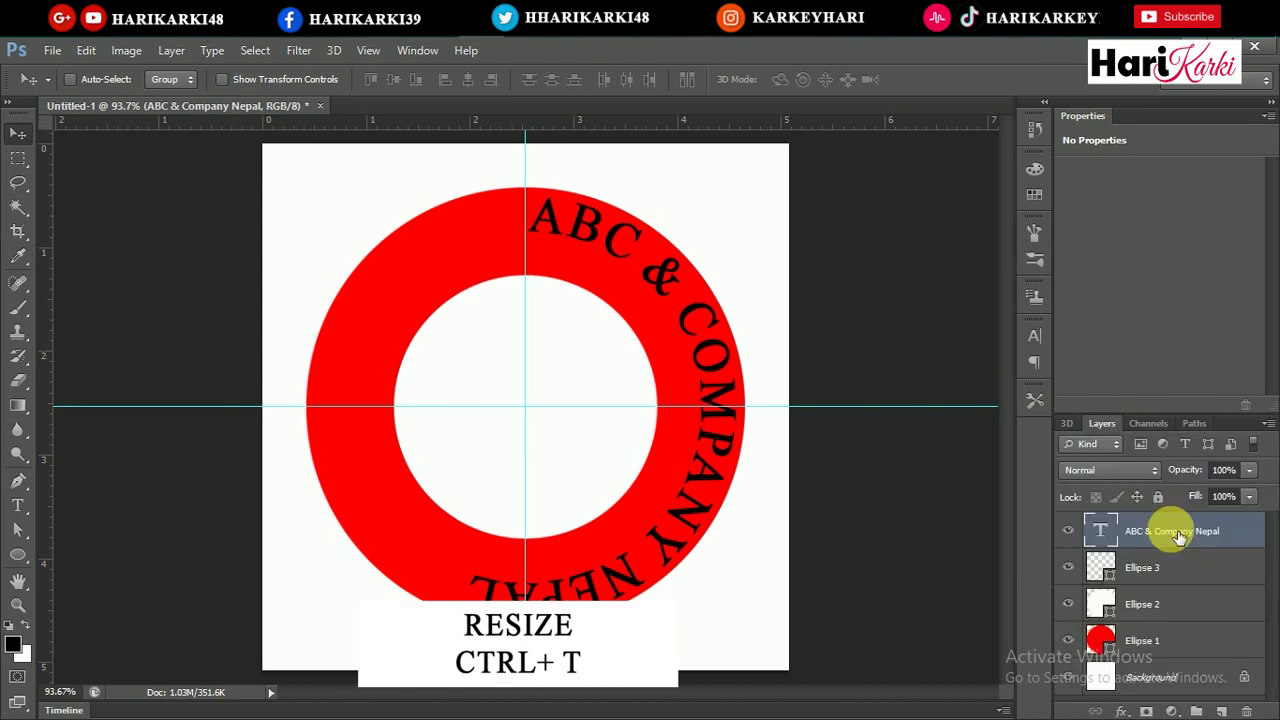
key("ctrl+t")
mouse_move(766, 180)
left_mouse_down()
mouse_move(647, 132)
mouse_move(520, 114)
mouse_move(449, 129)
mouse_move(412, 156)
left_mouse_up()
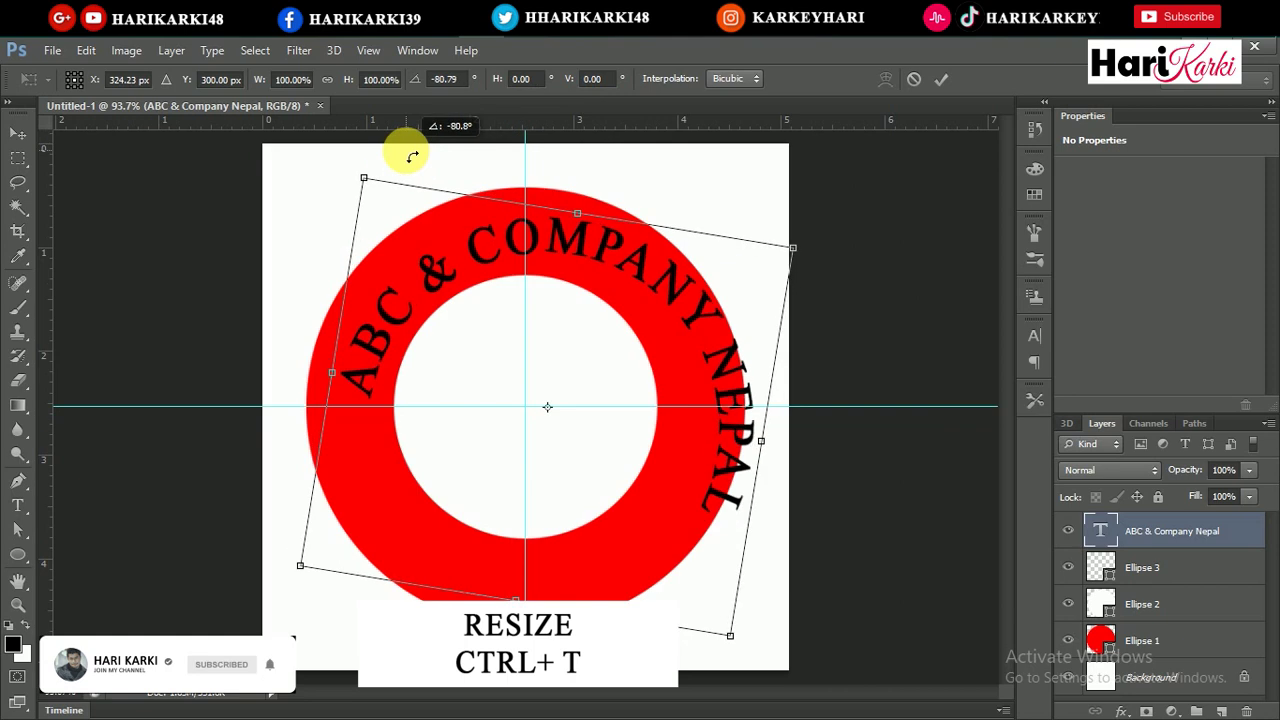
key("Return")
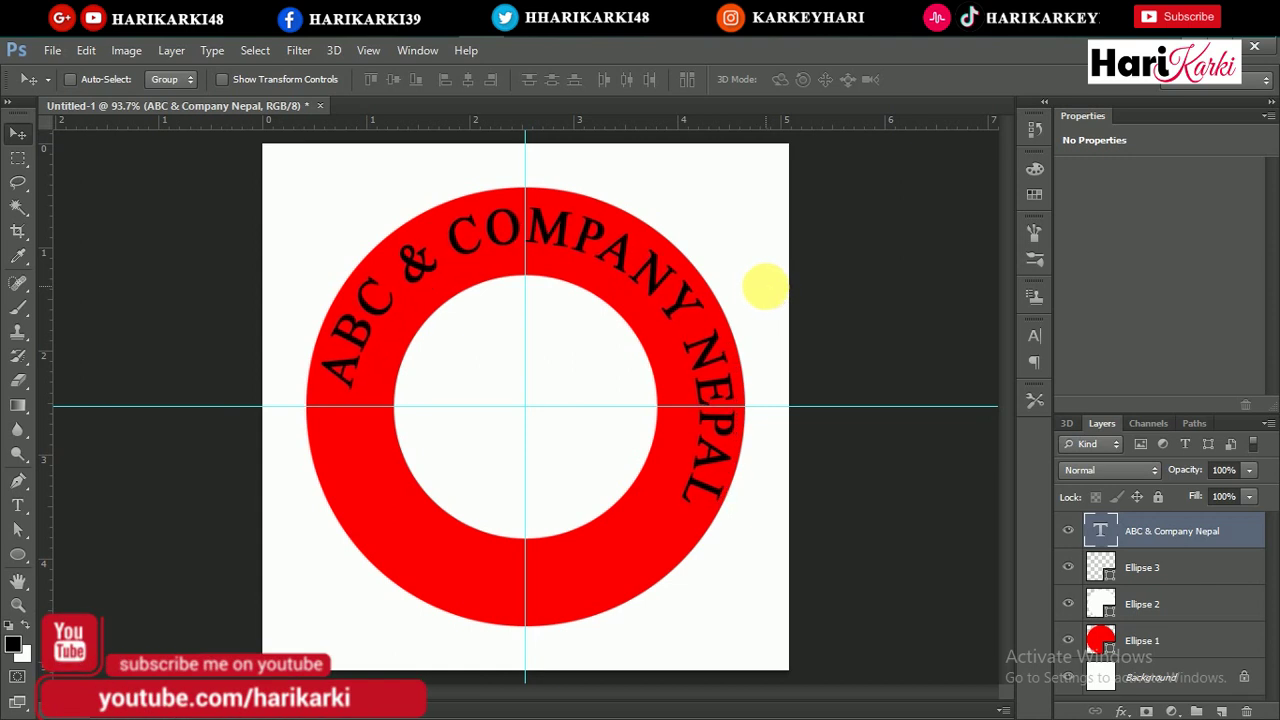
left_click_drag(765, 288, 535, 237)
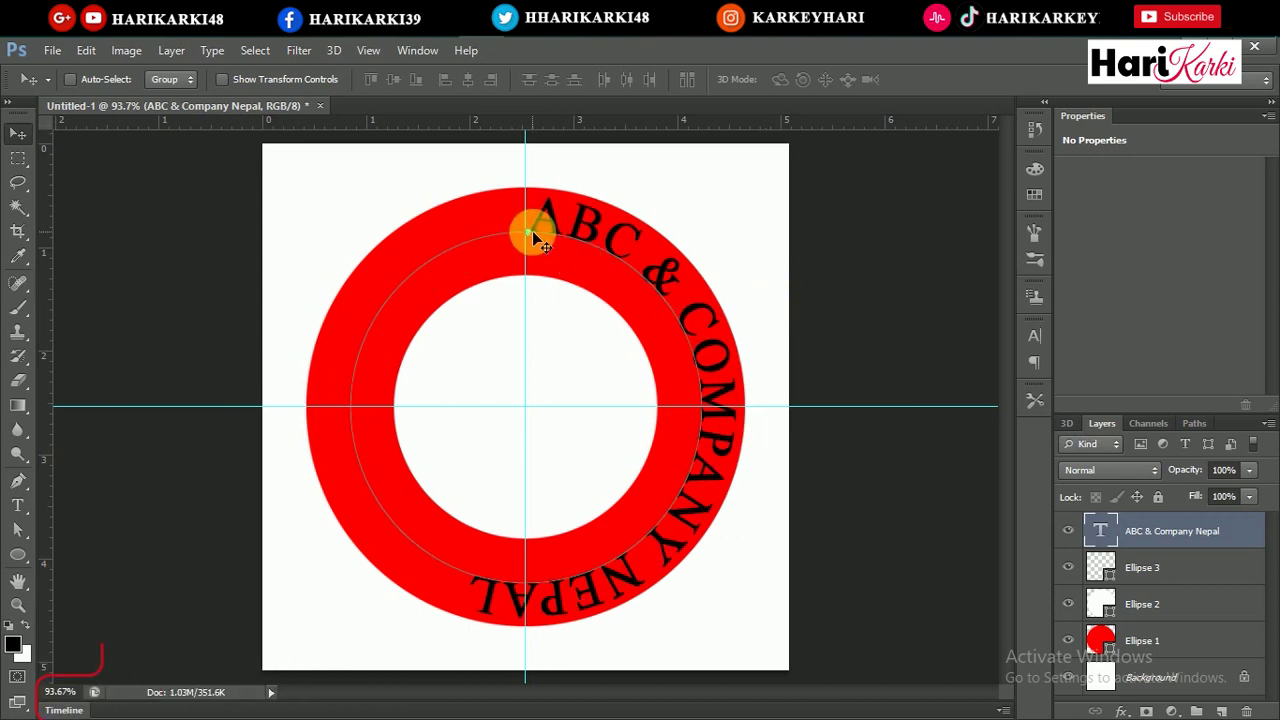
left_click_drag(509, 236, 525, 232)
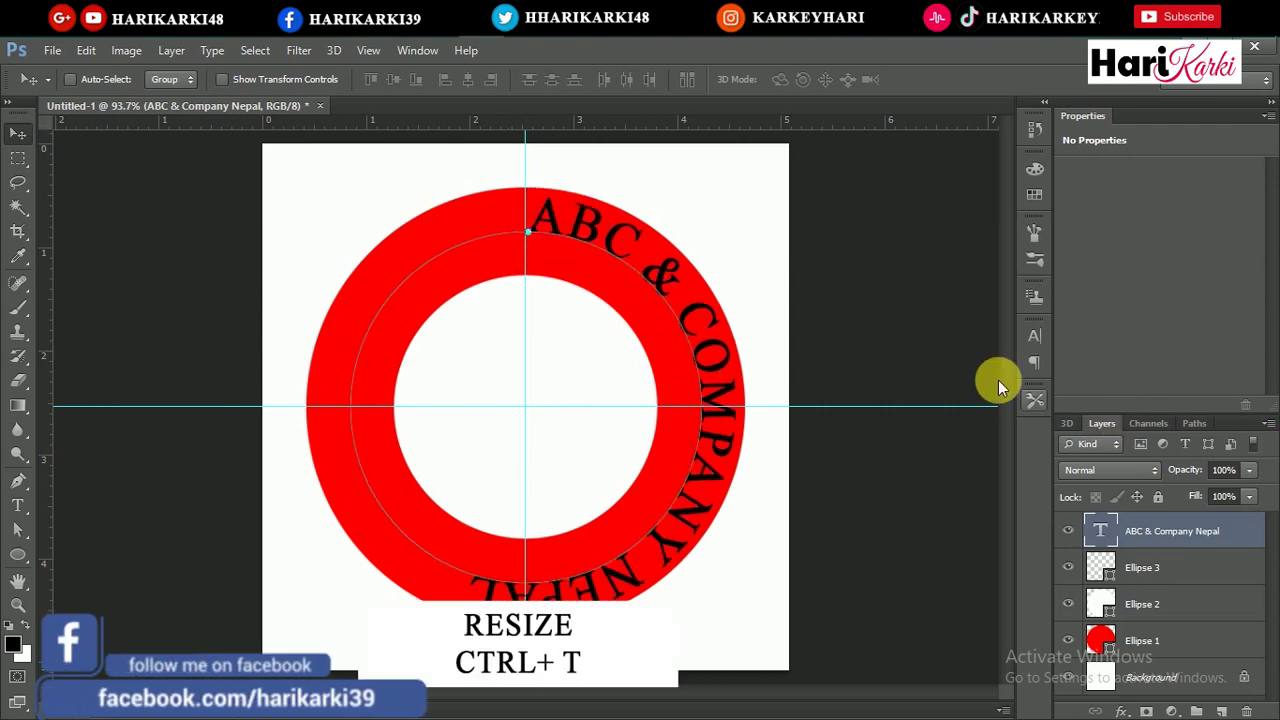
key("ctrl+t")
mouse_move(860, 297)
left_mouse_down()
mouse_move(580, 134)
mouse_move(450, 155)
left_mouse_up()
key("Return")
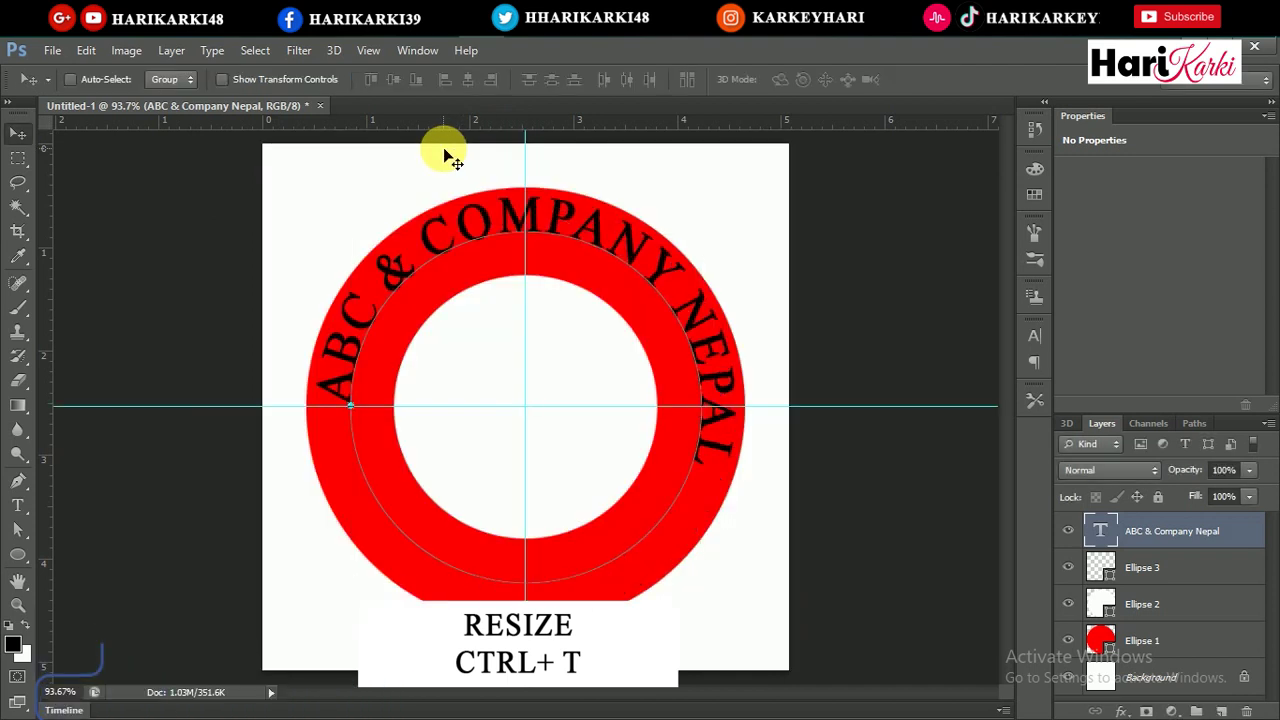
- Fine-tune the text's rotation (about 6° back, then -3.8°) until it is centred
key("ctrl+t")
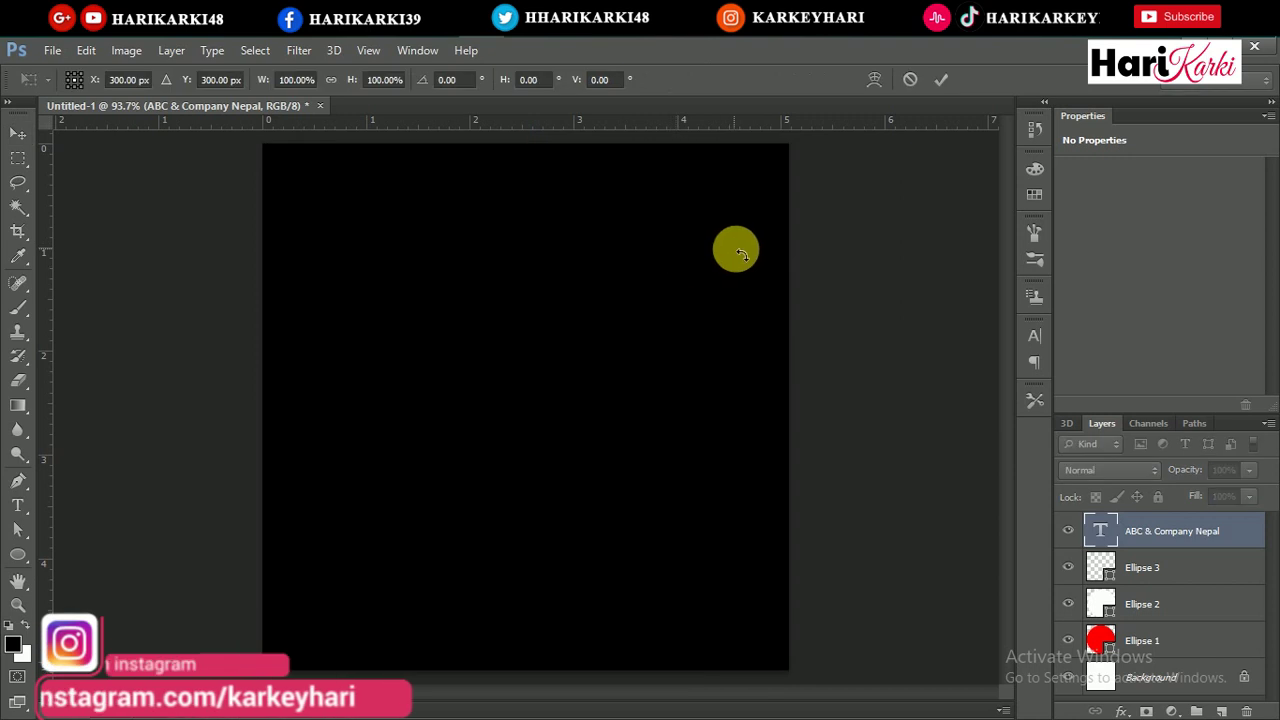
left_click_drag(743, 249, 738, 220)
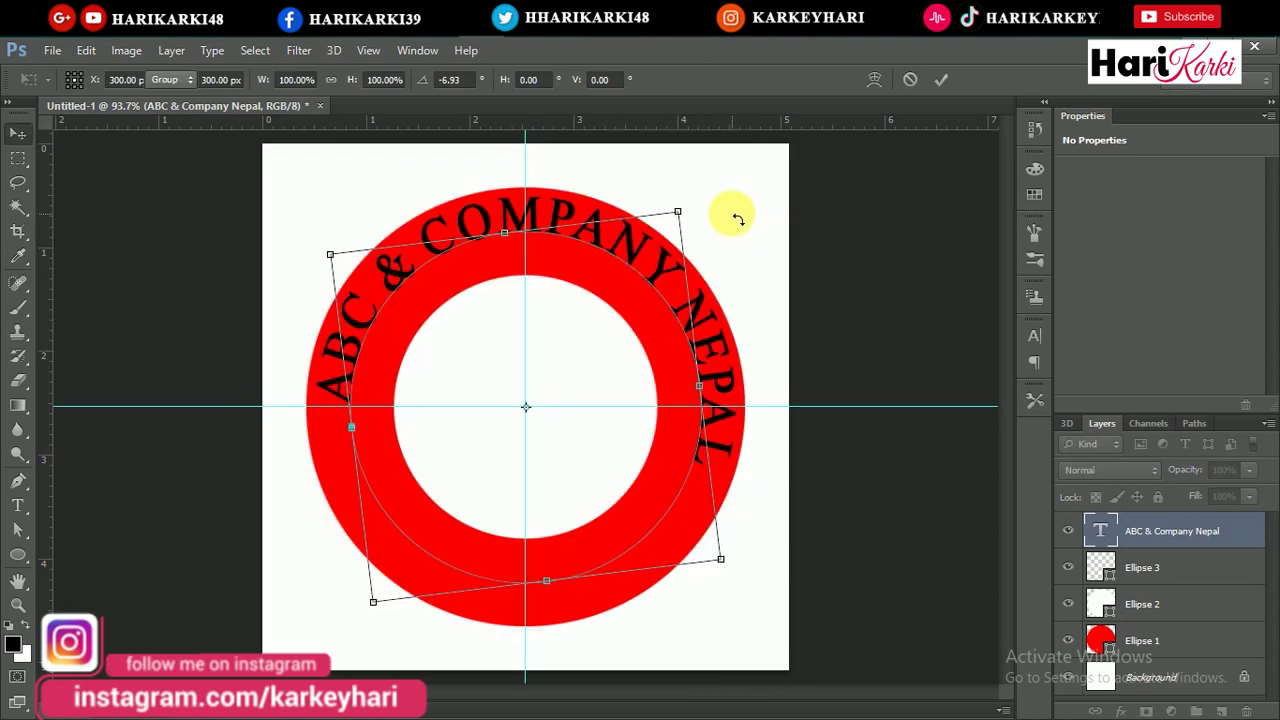
key("Return")
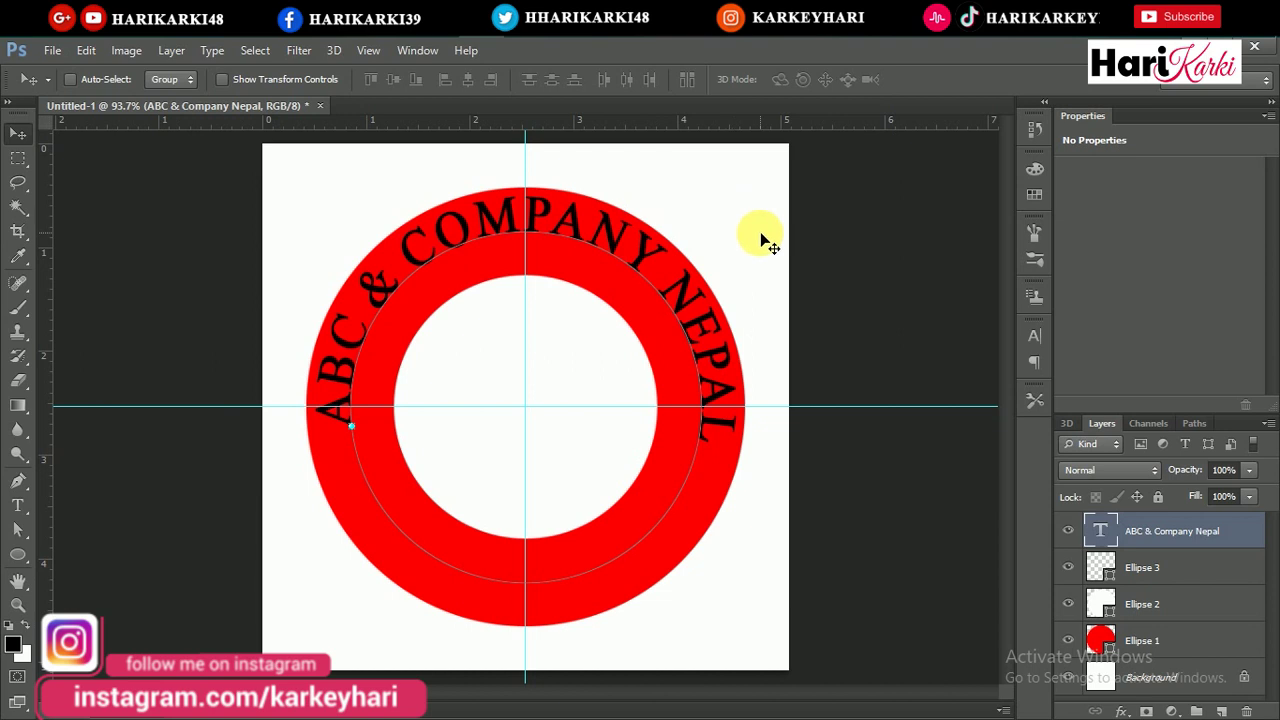
key("ctrl+t")
left_click_drag(757, 237, 751, 224)
key("Return")
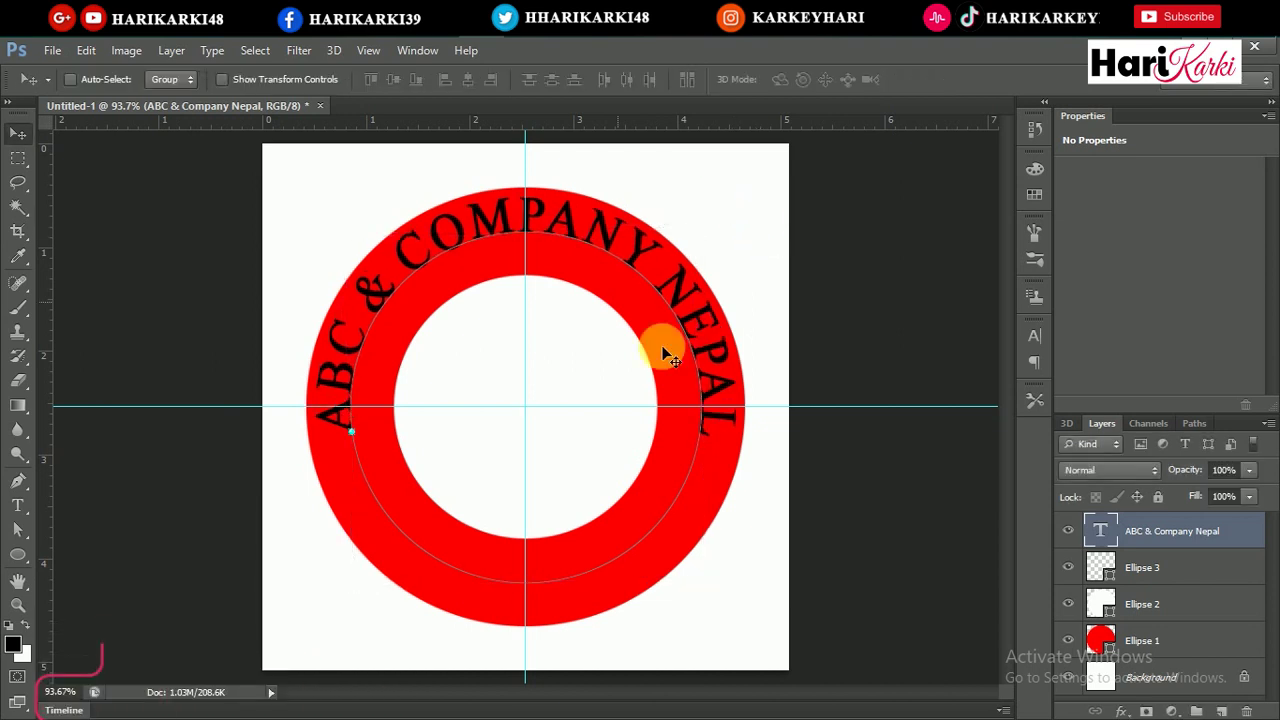
key("ctrl+t")
left_click_drag(735, 305, 737, 286)
key("Return")
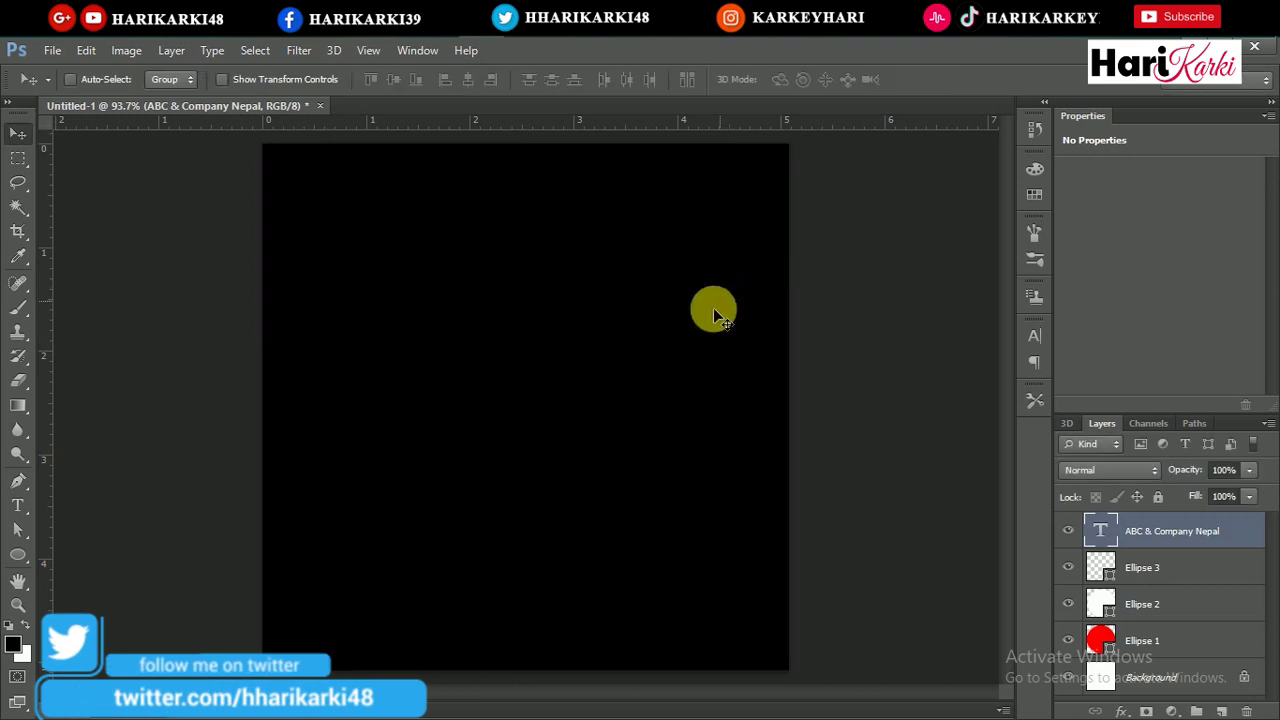
left_click(1145, 567)
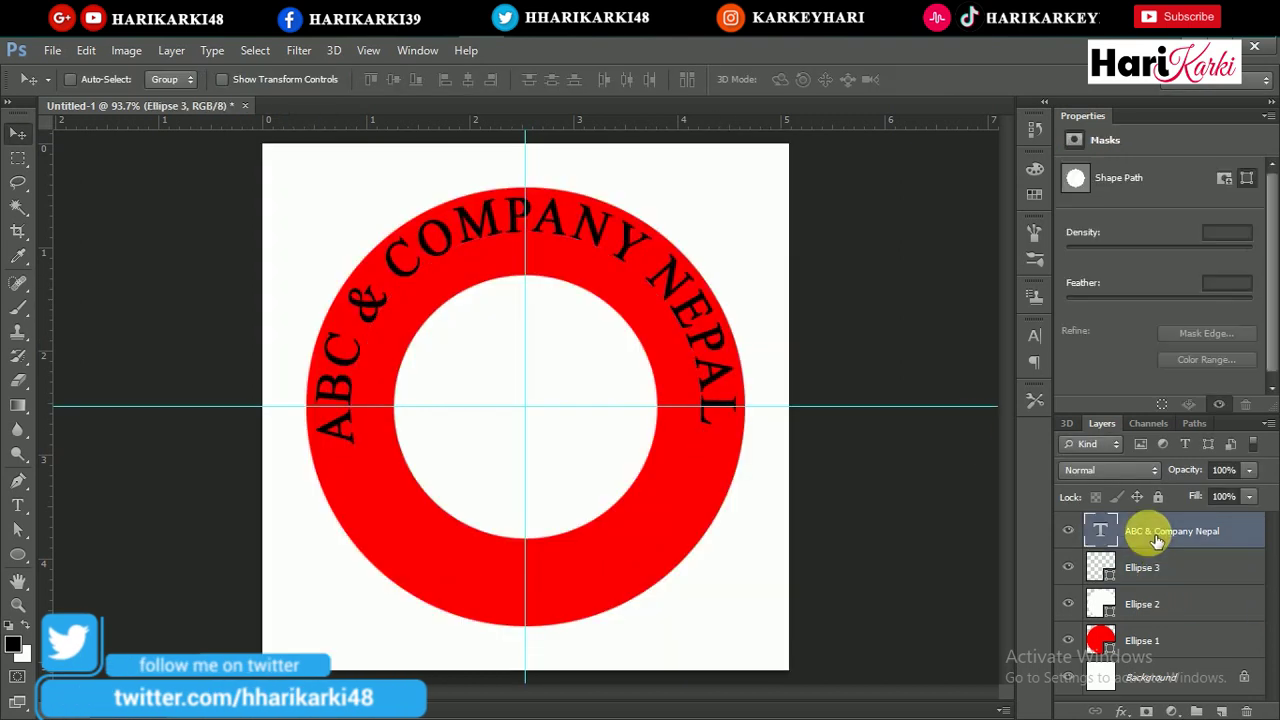
- Type 'E.STD' as new path text along the bottom of the Ellipse 3 circle
left_click(1147, 535)
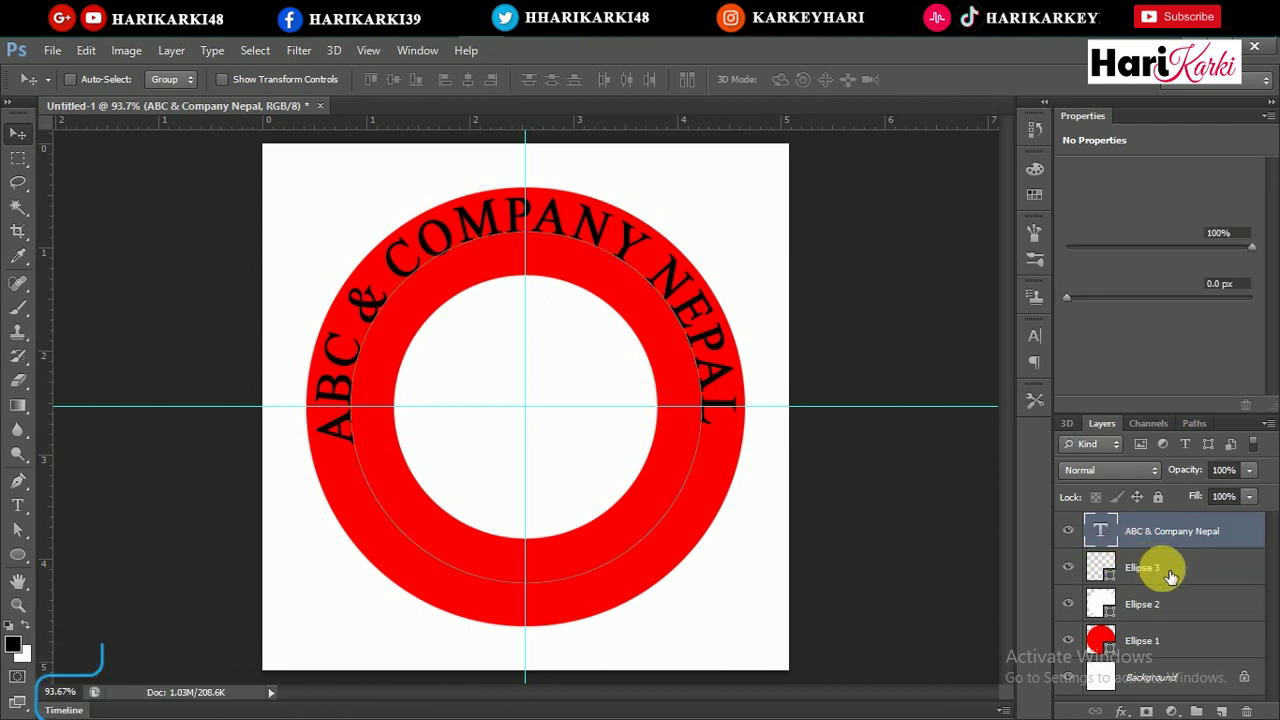
left_click(1200, 577)
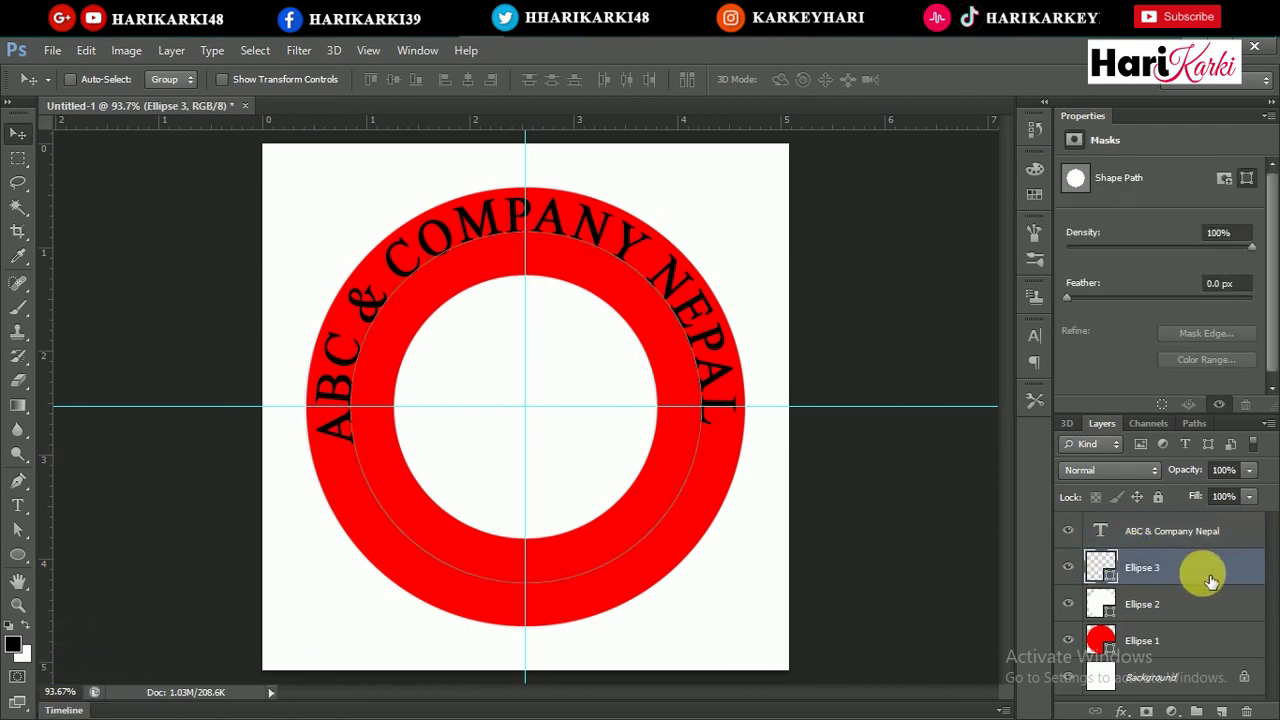
left_click(1199, 430)
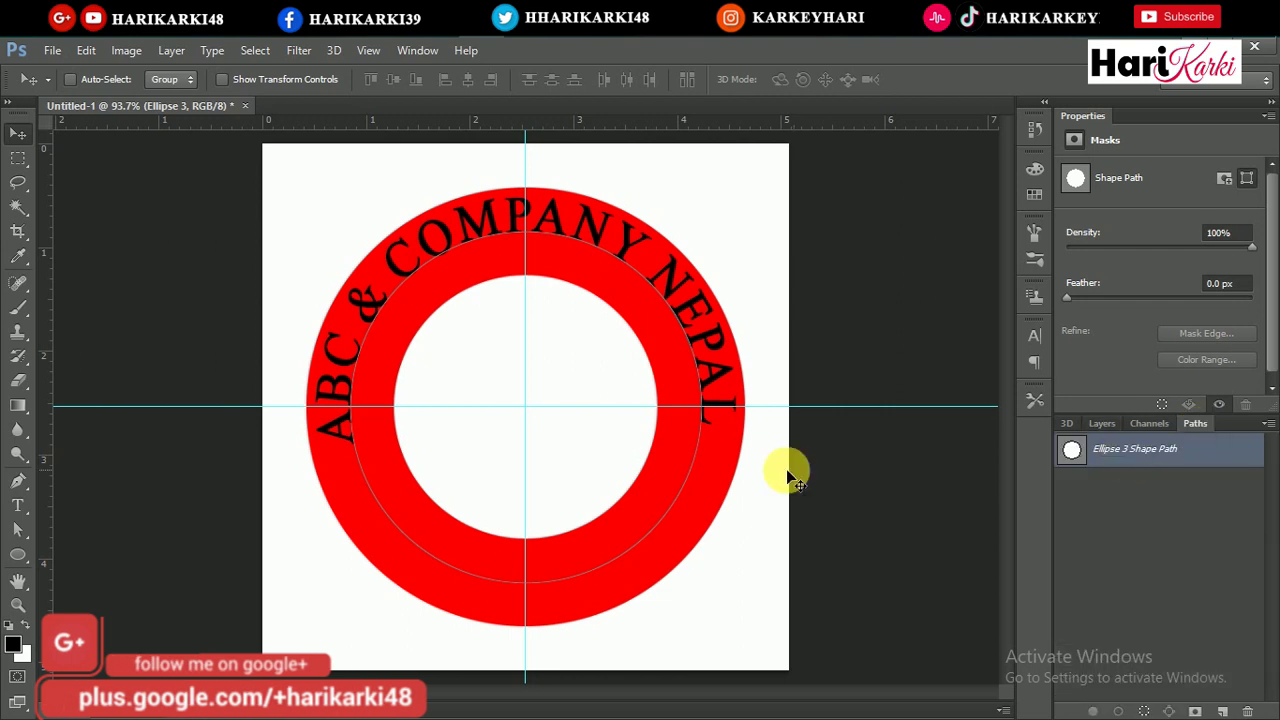
left_click(15, 507)
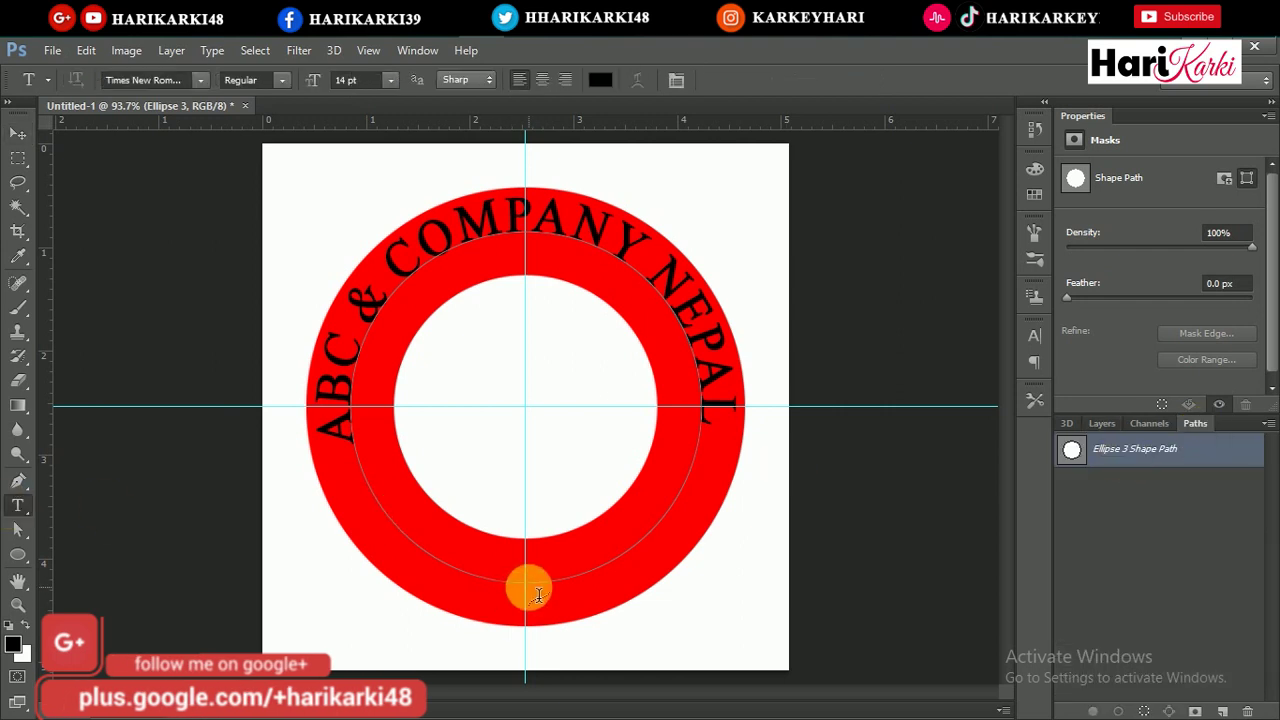
left_click(532, 584)
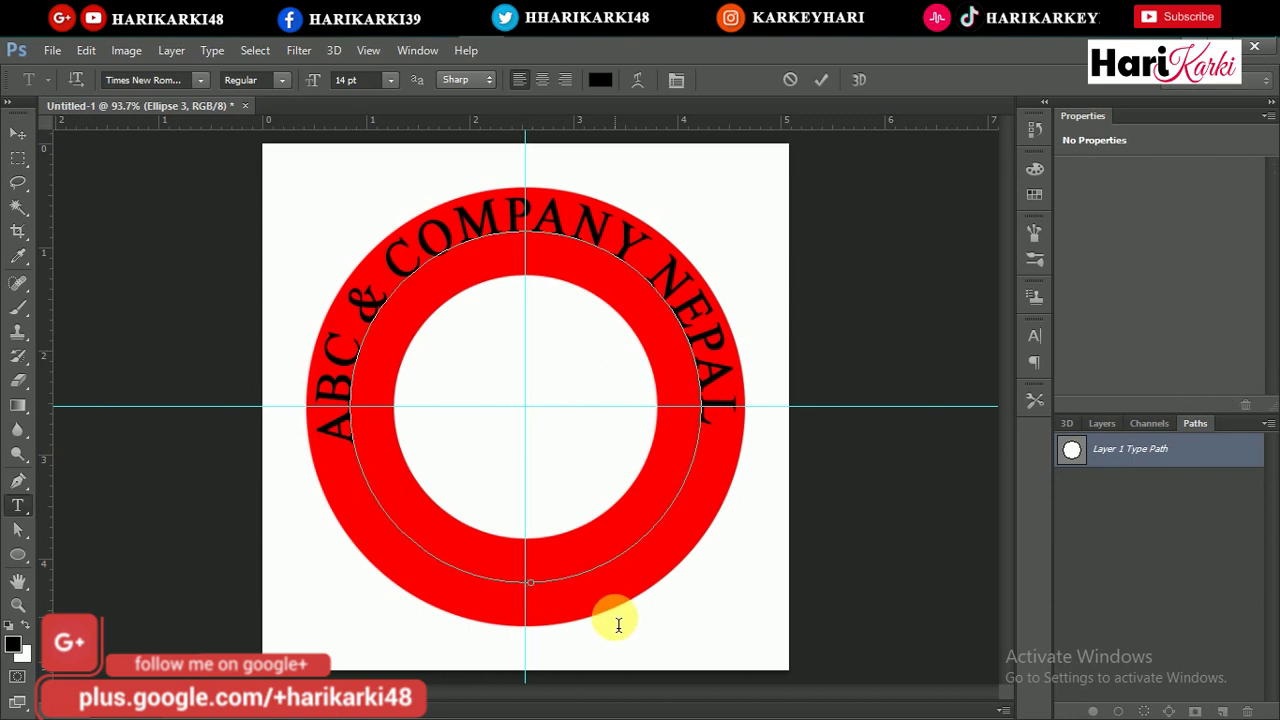
type("E.S")
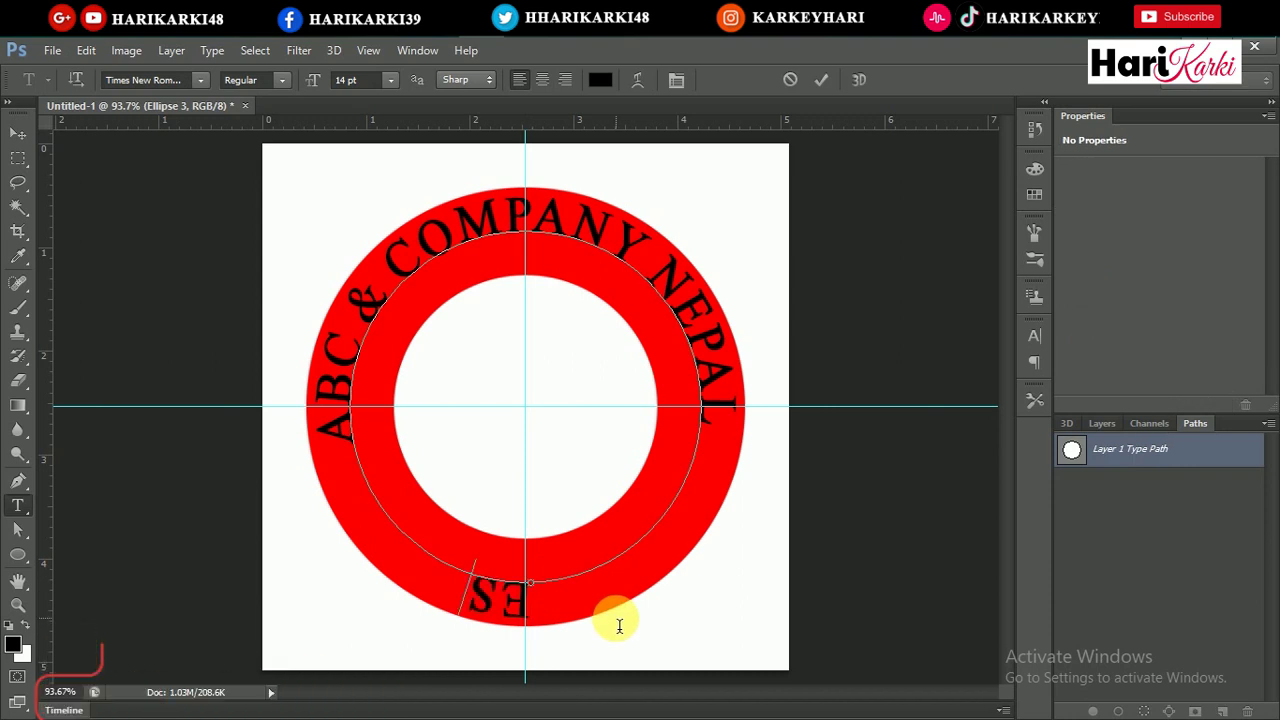
type("TD. 2019")
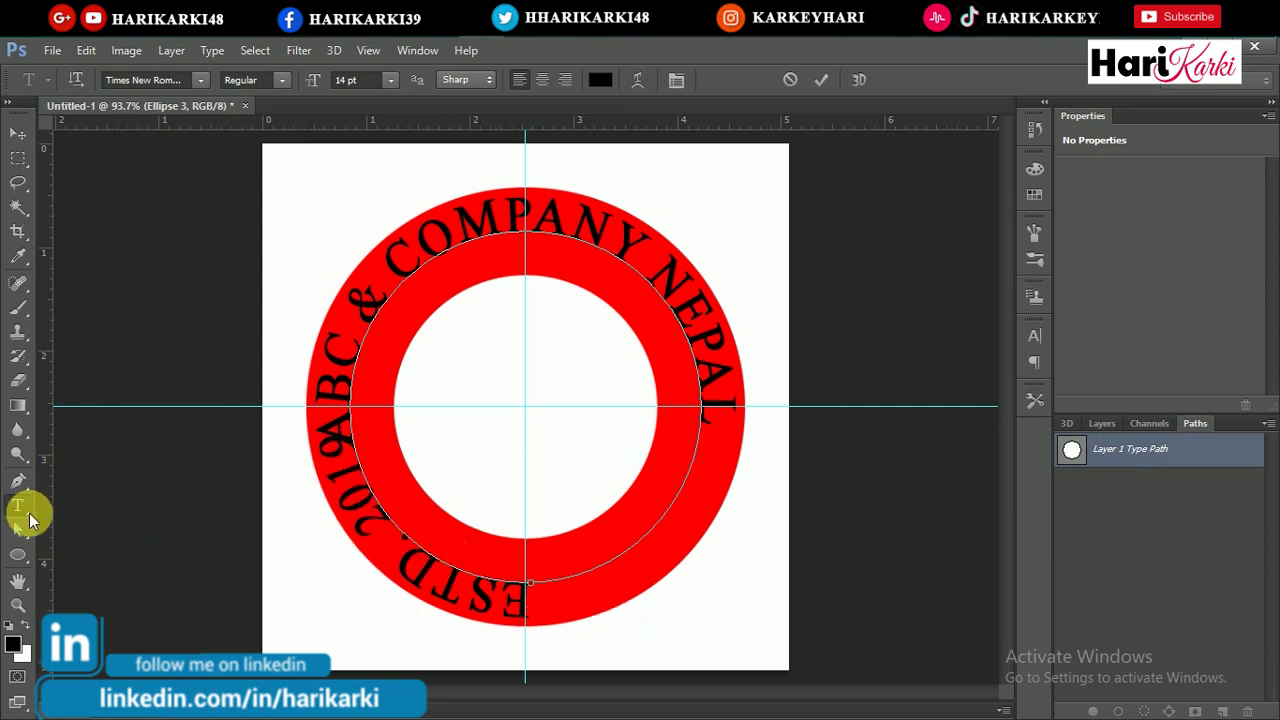
left_click(25, 535)
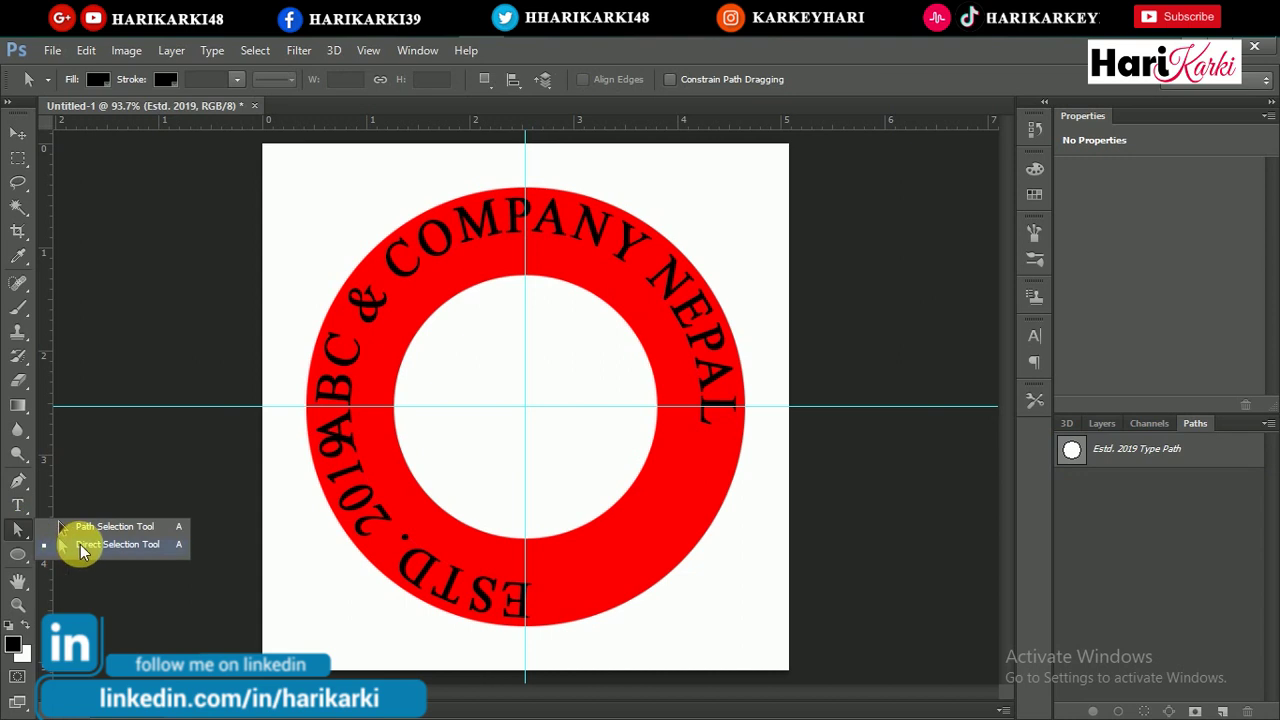
- Select the Estd. 2019 type path and drag its start point across to flip the text inside
left_click(80, 548)
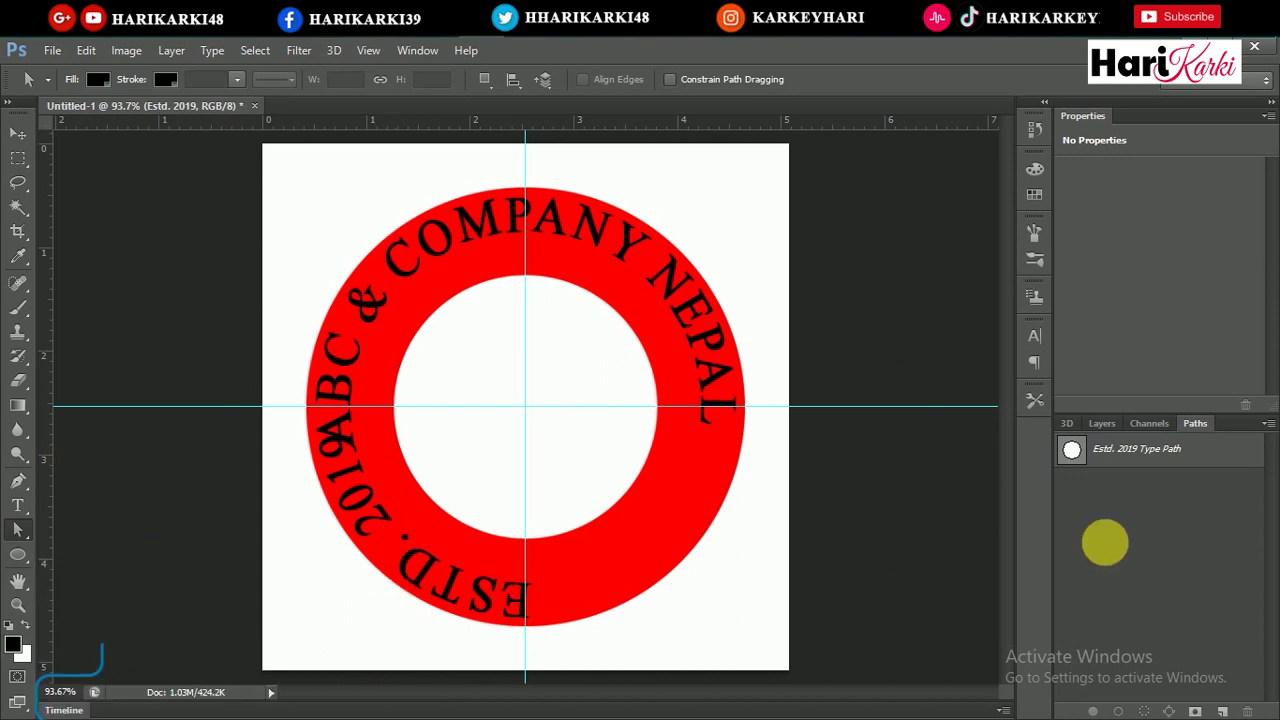
left_click(1110, 425)
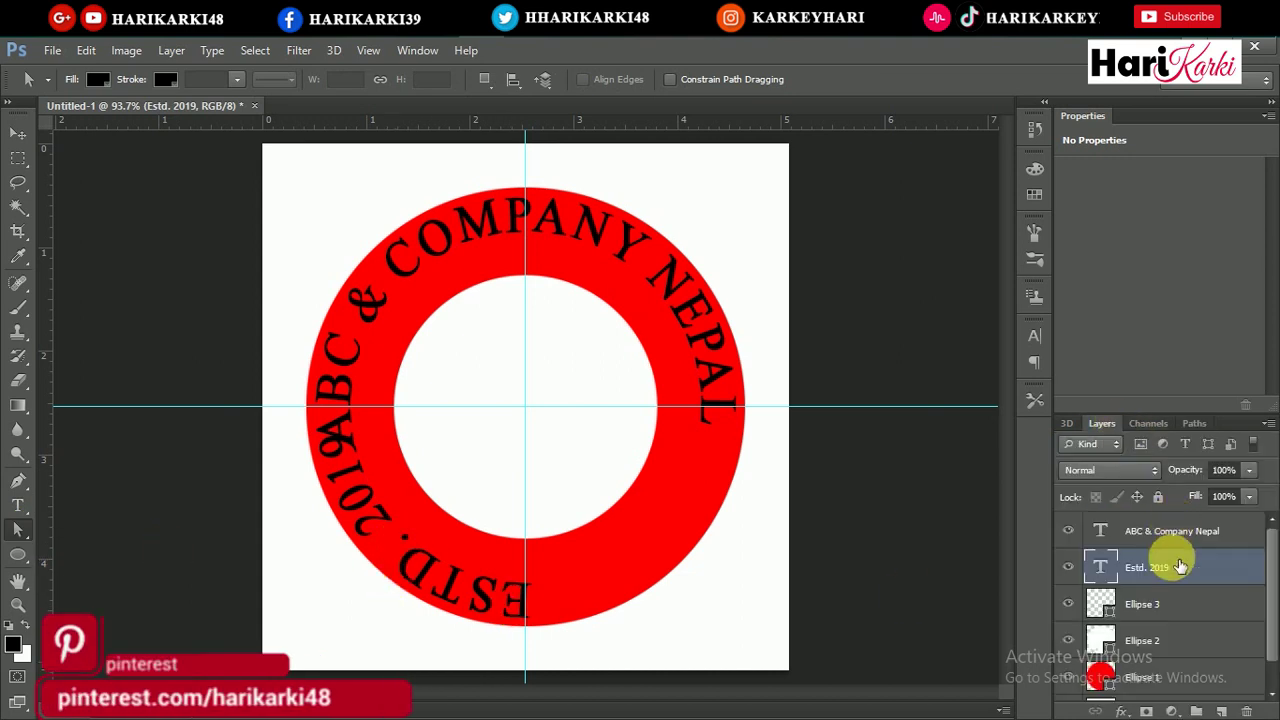
left_click(1166, 602)
left_click(1160, 578)
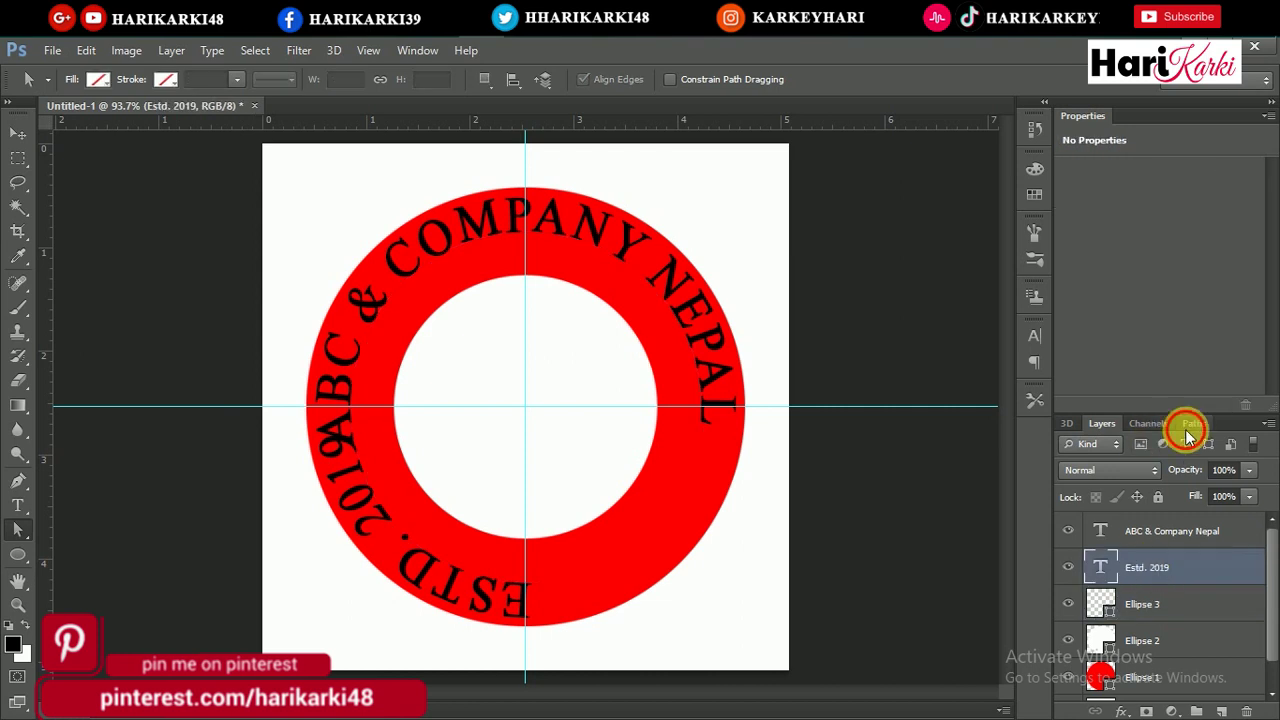
left_click(1190, 424)
left_click(1155, 458)
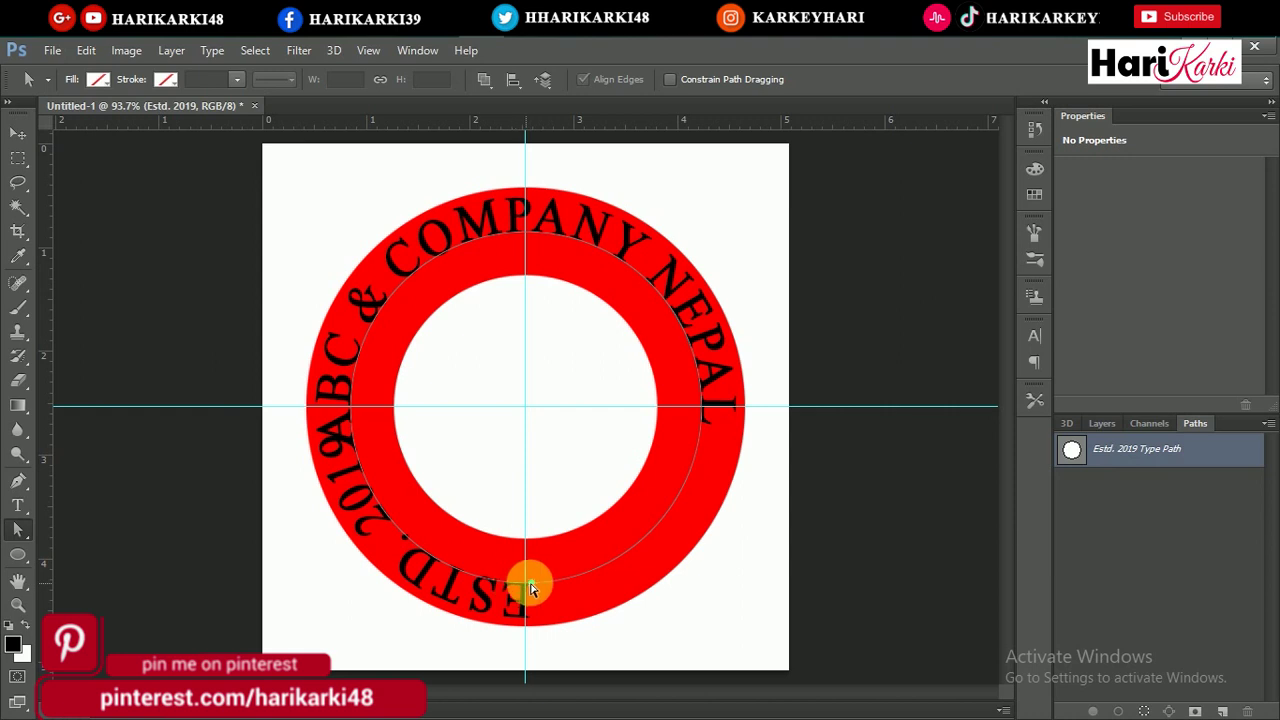
left_click_drag(531, 592, 545, 558)
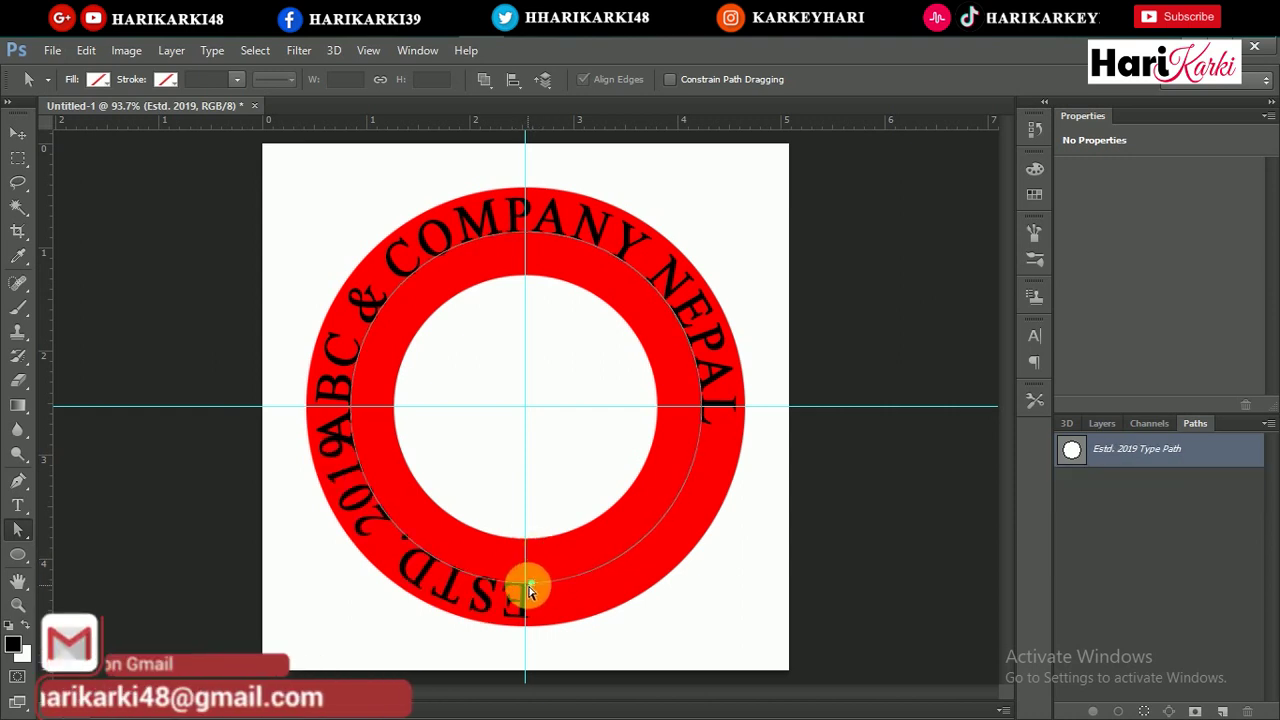
left_click_drag(548, 570, 534, 560)
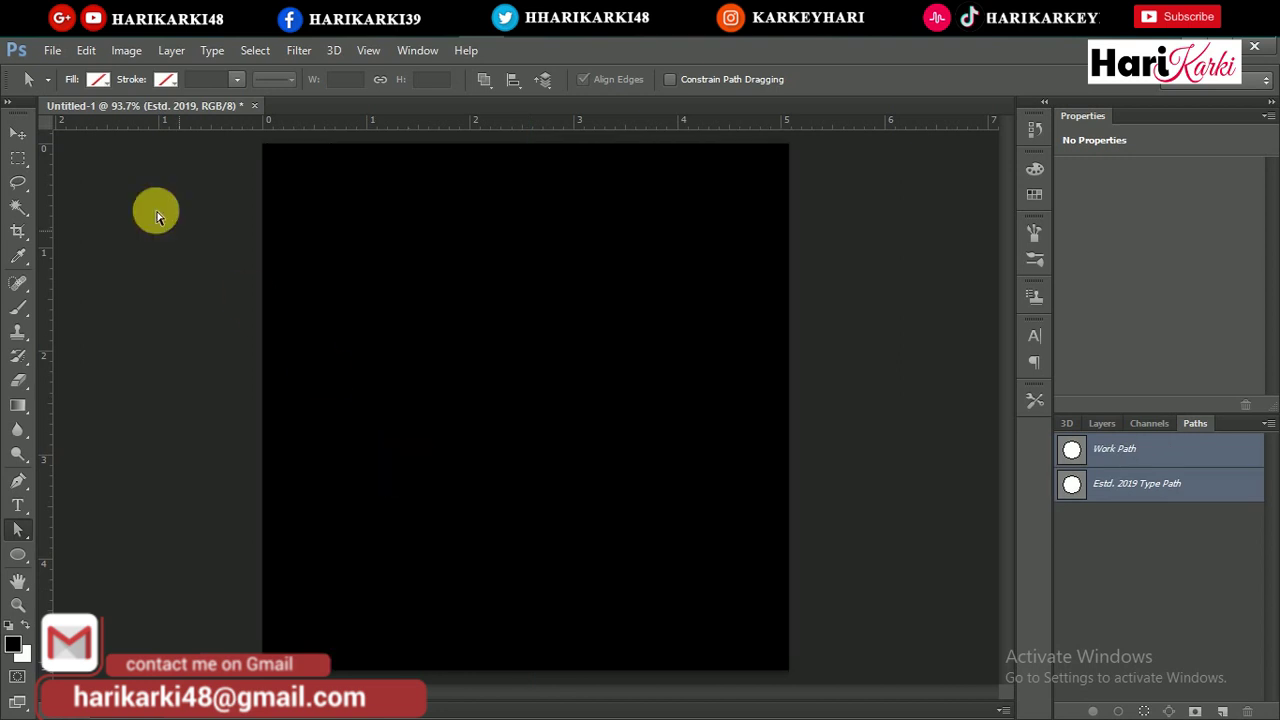
left_click(18, 134)
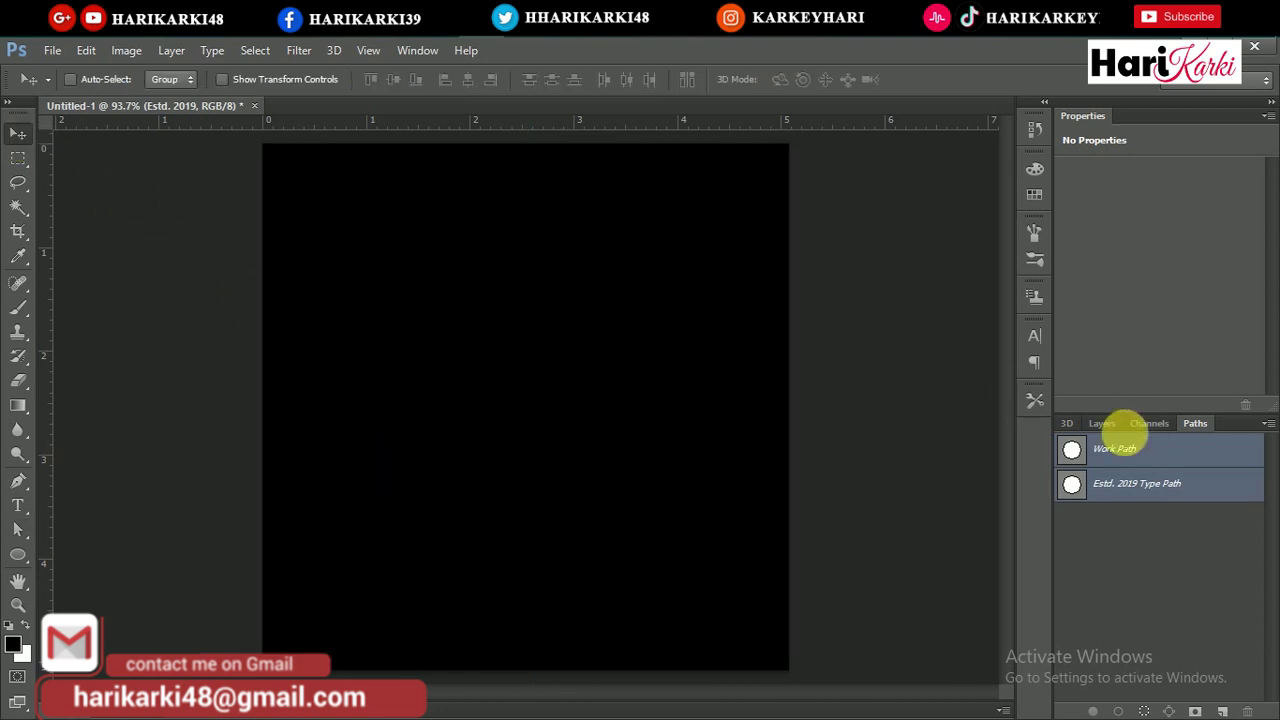
left_click(1104, 423)
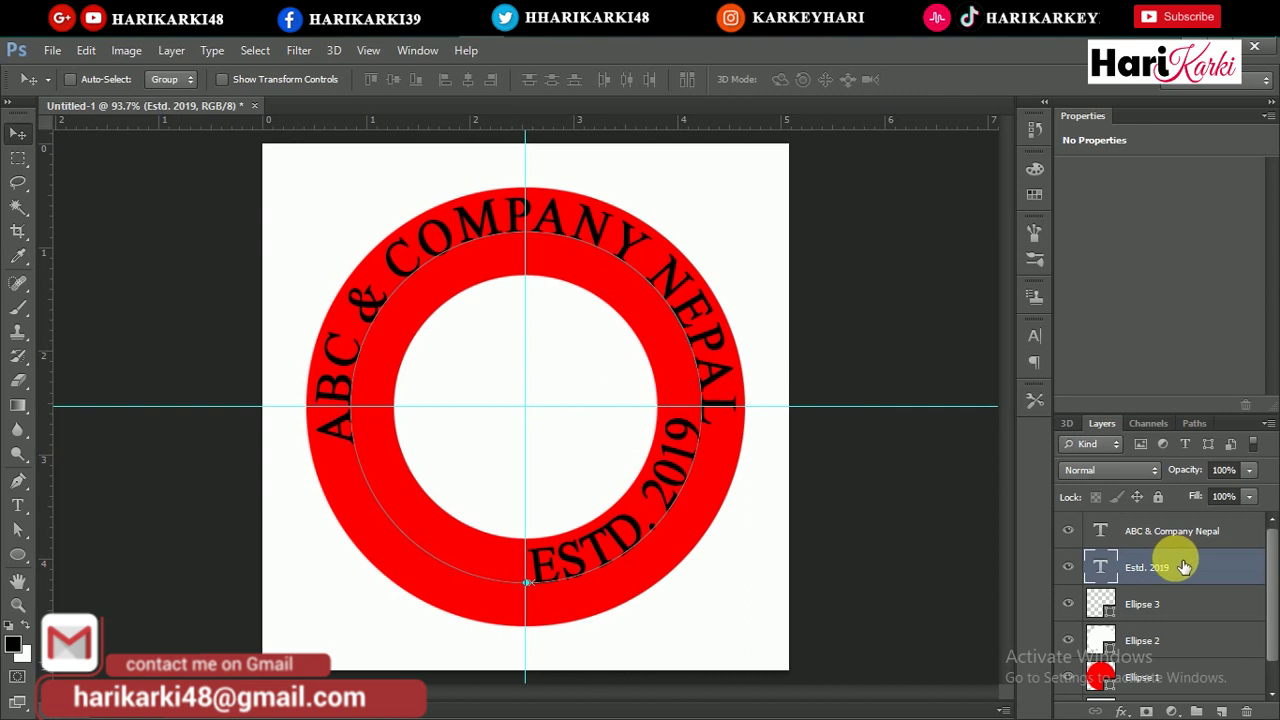
- Rotate the ESTD. 2019 text in small steps (about 4.4°) and nudge it down
key("ctrl+t")
mouse_move(908, 320)
left_mouse_down()
mouse_move(921, 374)
mouse_move(891, 514)
left_mouse_up()
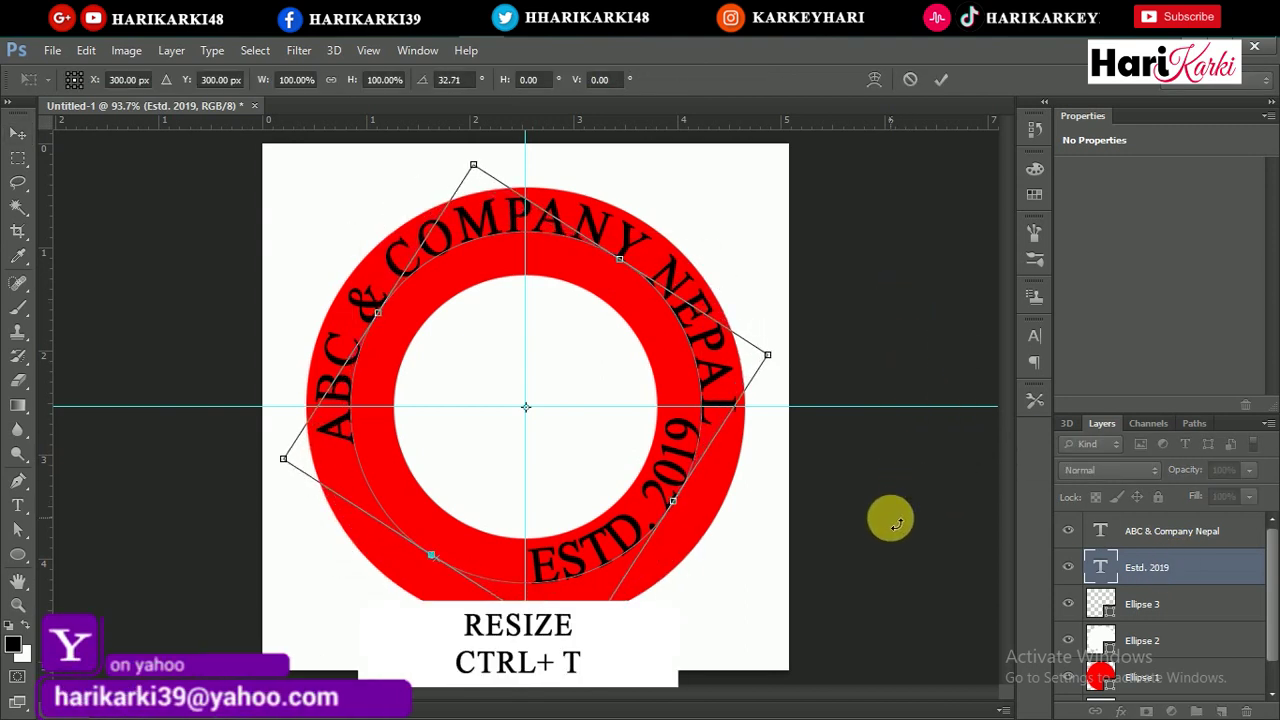
key("Return")
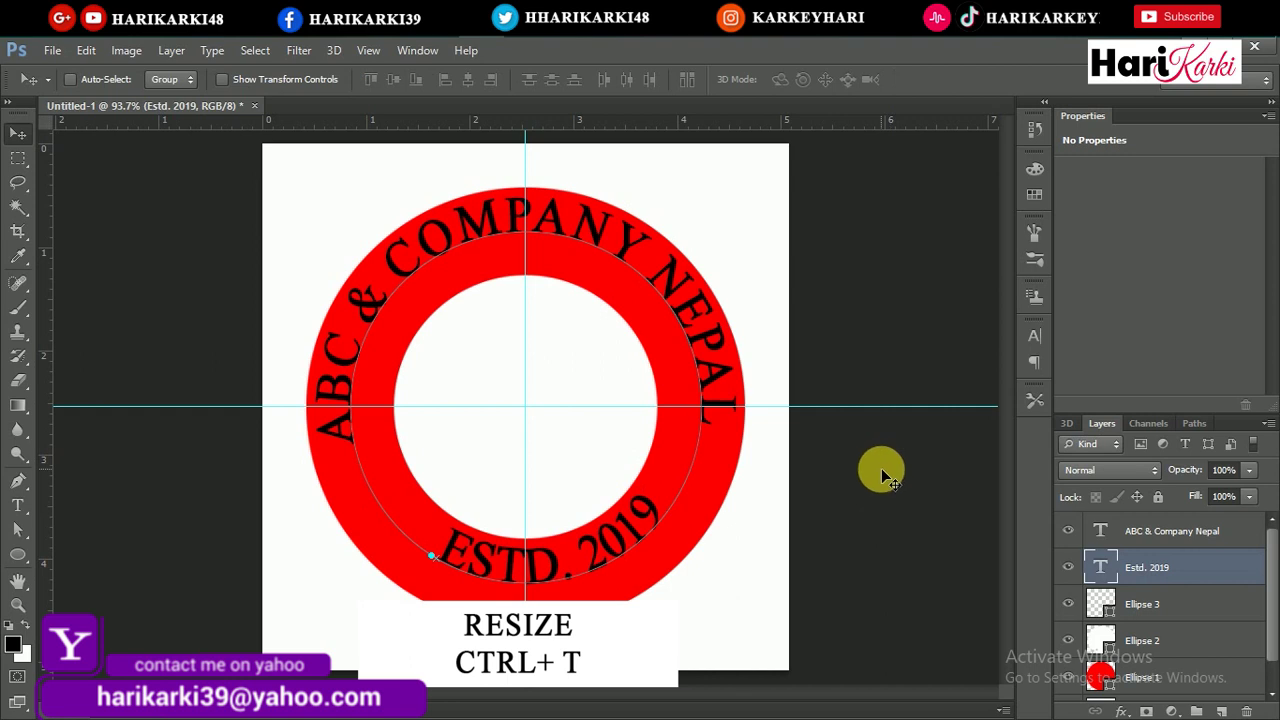
key("ctrl+t")
left_click_drag(877, 441, 881, 469)
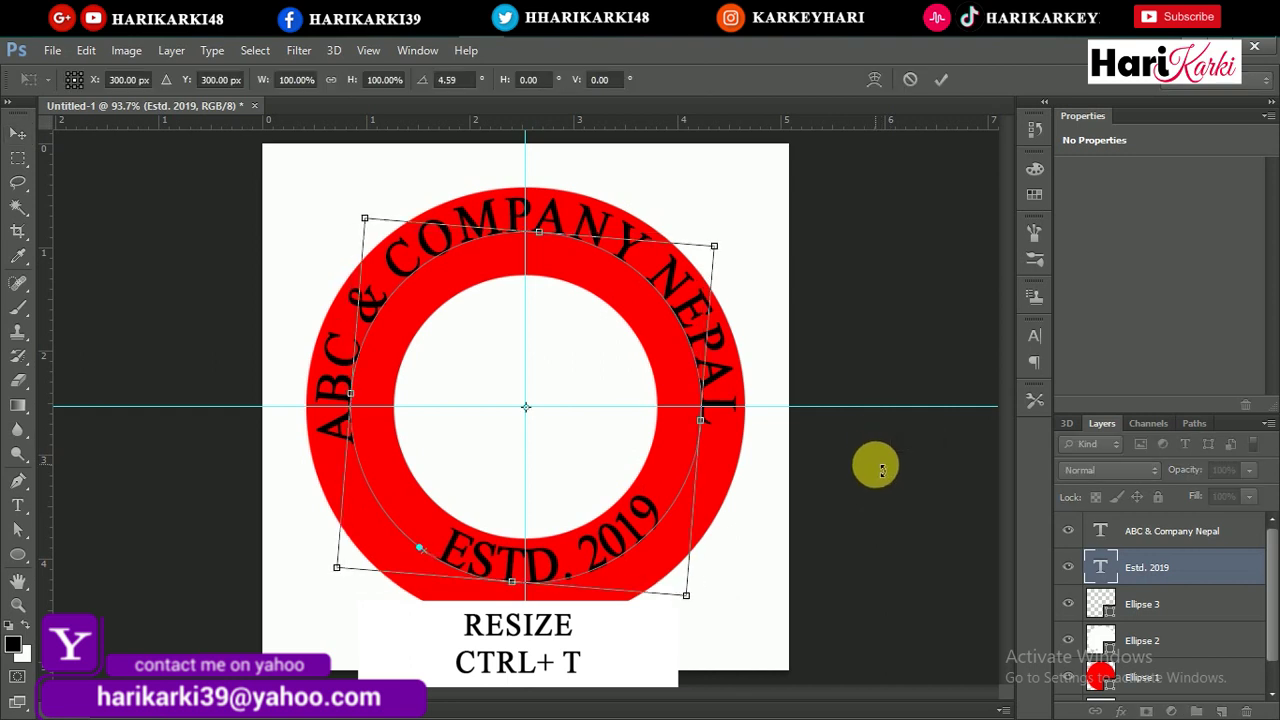
key("Return")
key("Down")
key("Down")
key("Down")
key("Down")
key("Down")
key("Down")
key("Down")
key("Down")
key("Down")
key("Down")
key("Down")
key("Down")
key("Down")
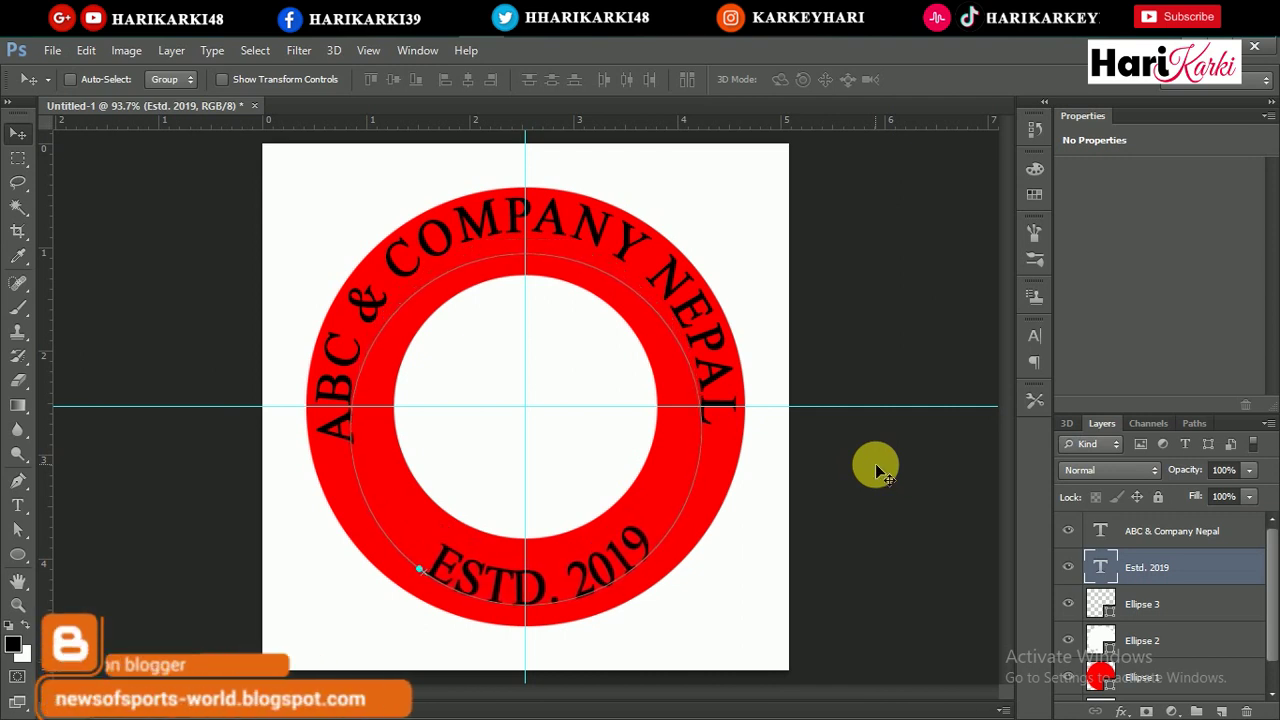
key("ctrl+t")
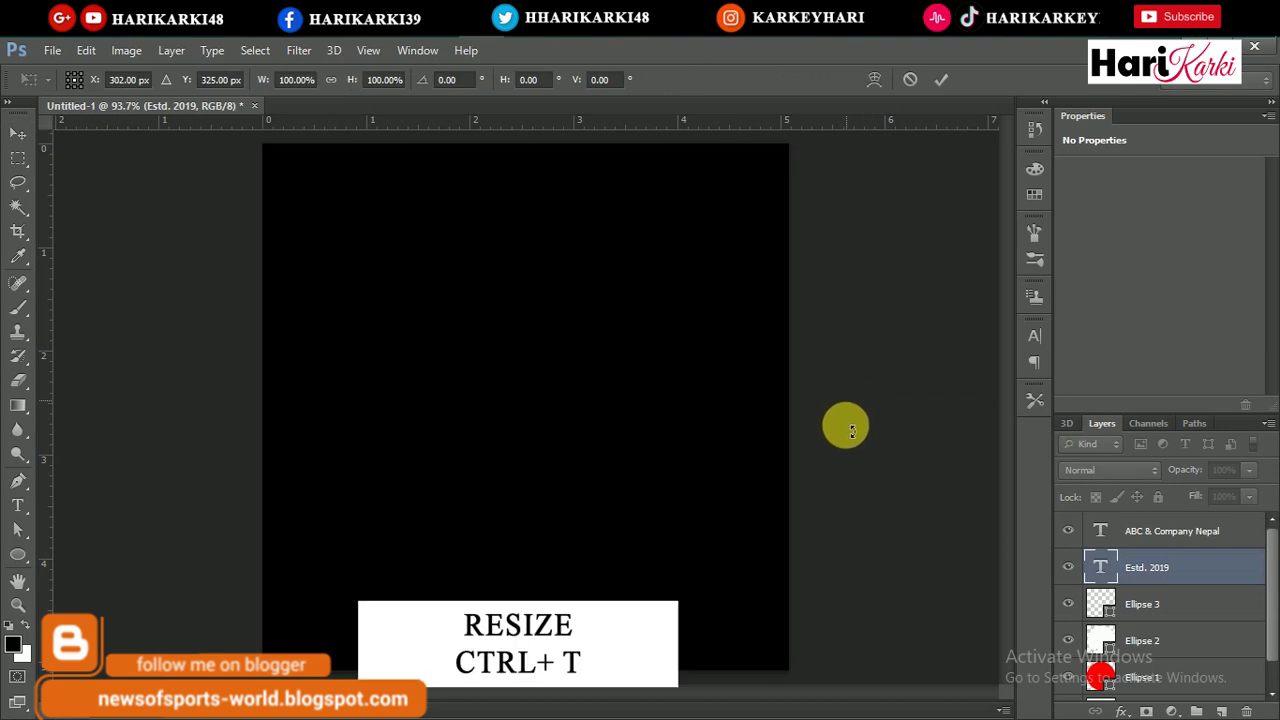
left_click_drag(855, 415, 851, 437)
key("Return")
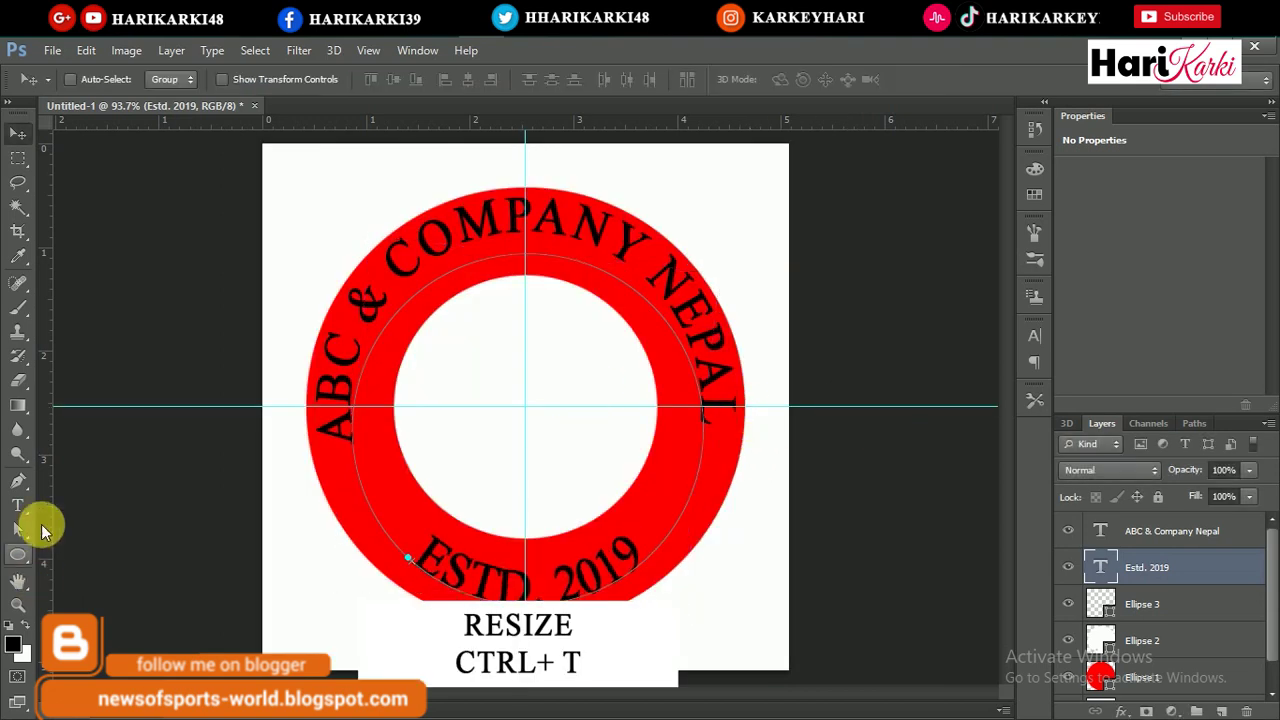
- Draw a small Fleur-De-Lis custom shape inside the ring
left_click_drag(18, 554, 89, 628)
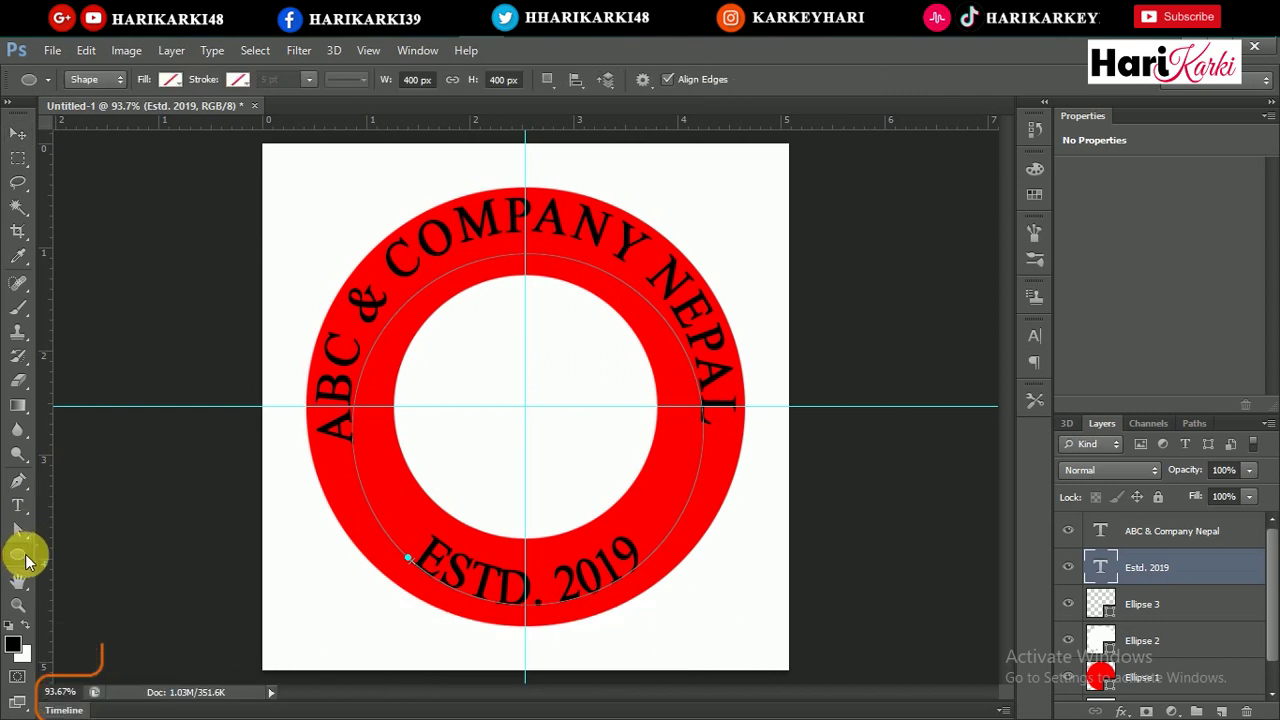
left_click(87, 638)
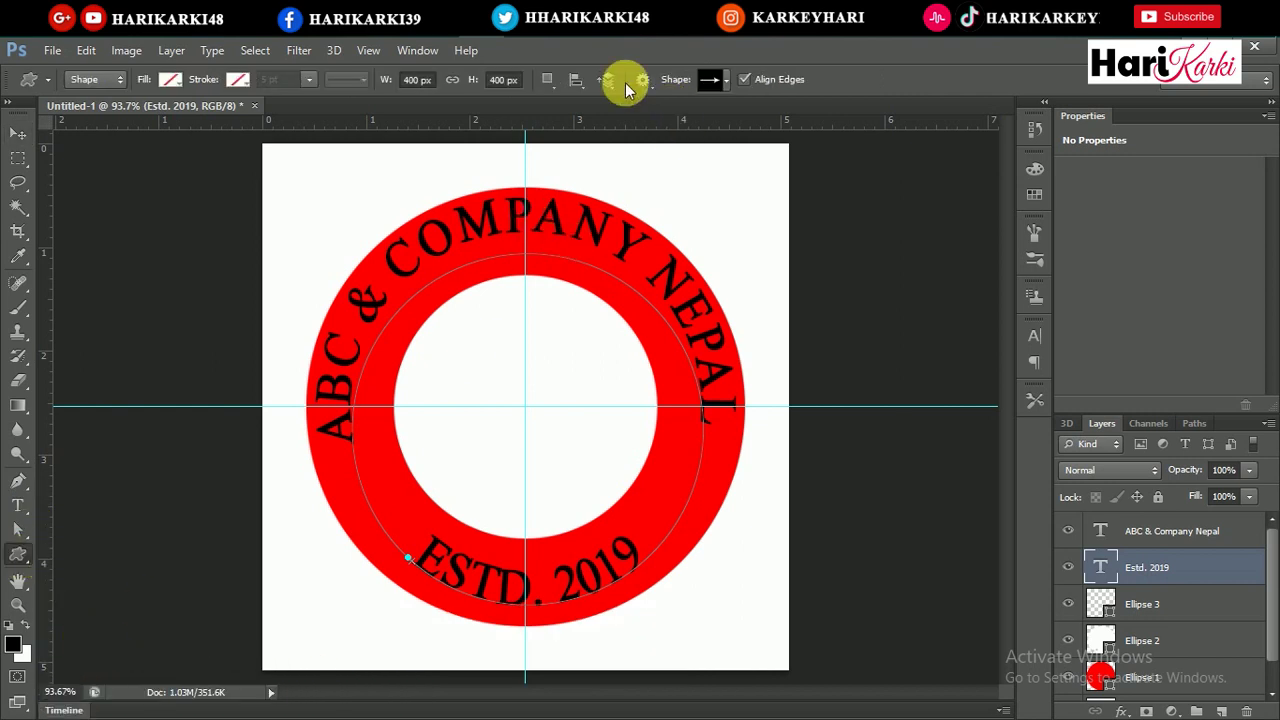
left_click(727, 78)
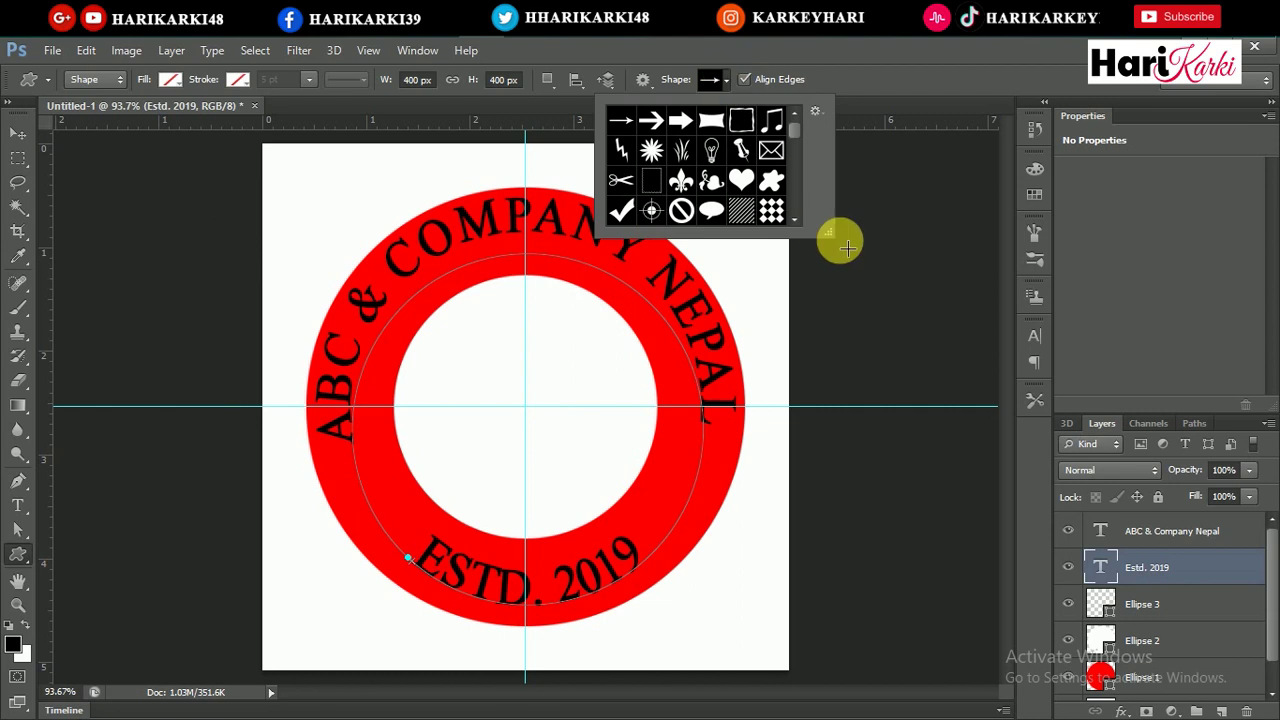
left_click_drag(830, 235, 1022, 342)
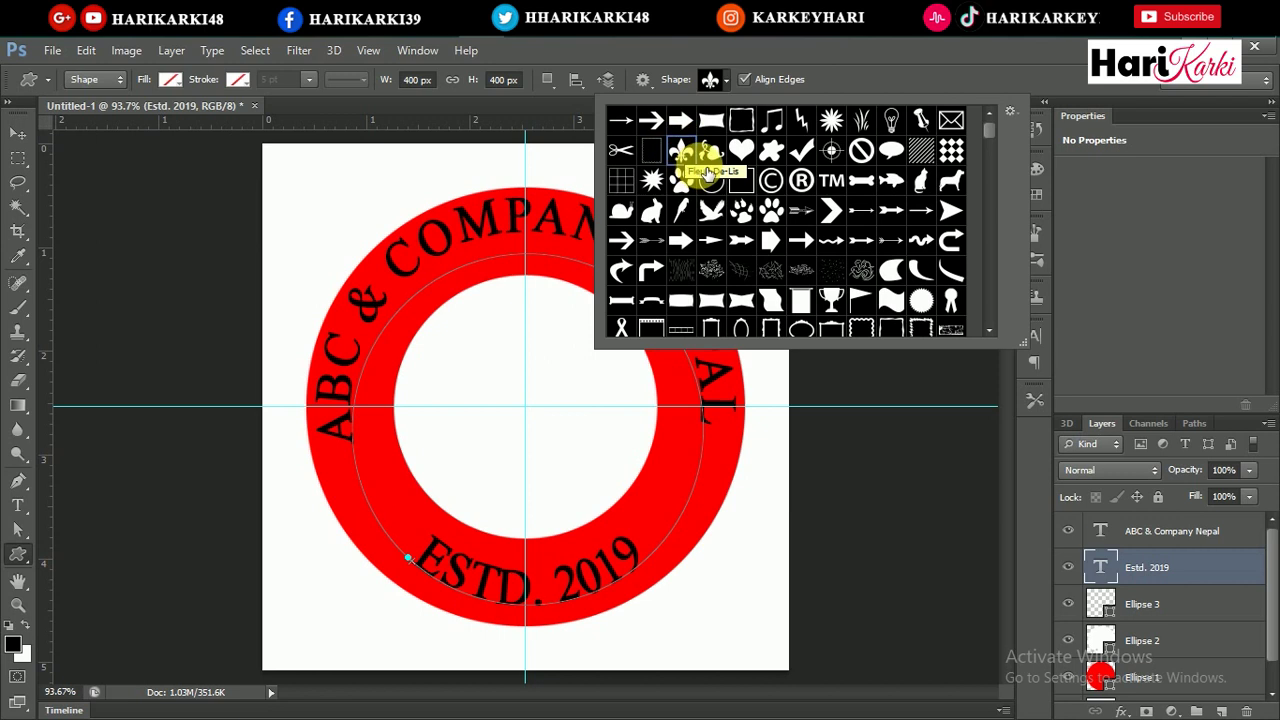
left_click(727, 80)
left_click_drag(451, 355, 492, 404)
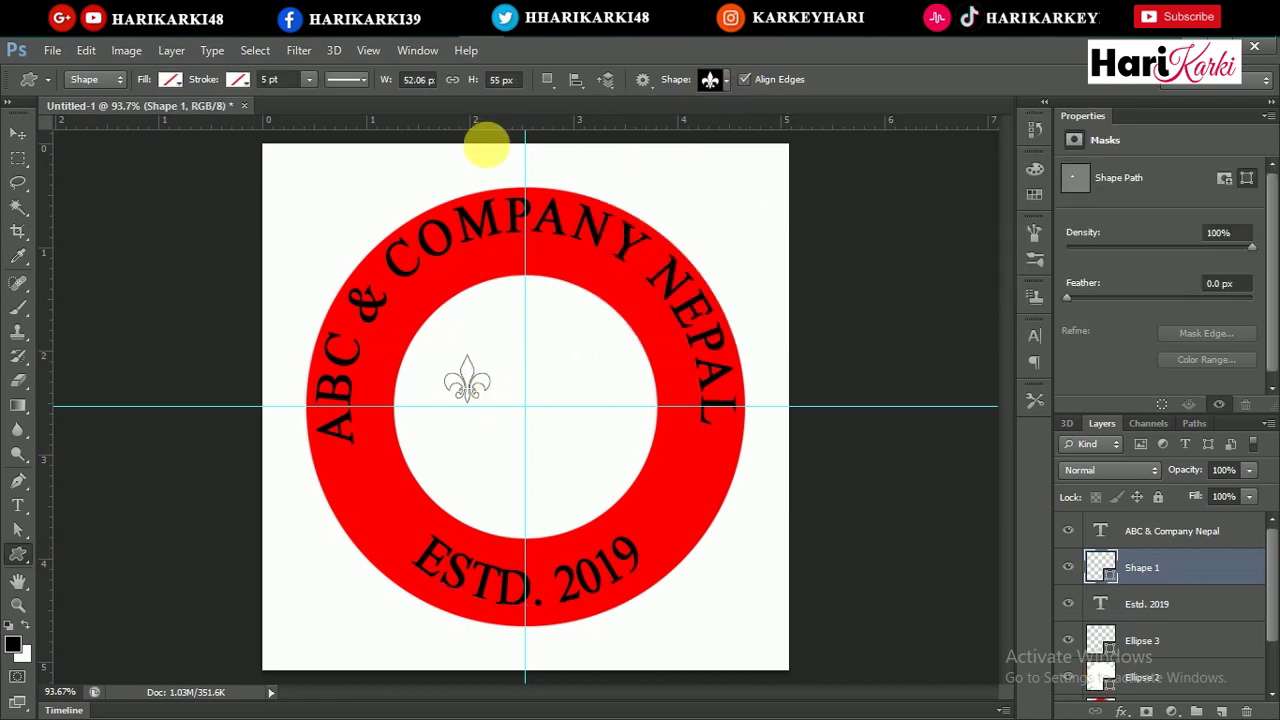
- Fill the fleur-de-lis black and position it on the ring's lower left
left_click(172, 79)
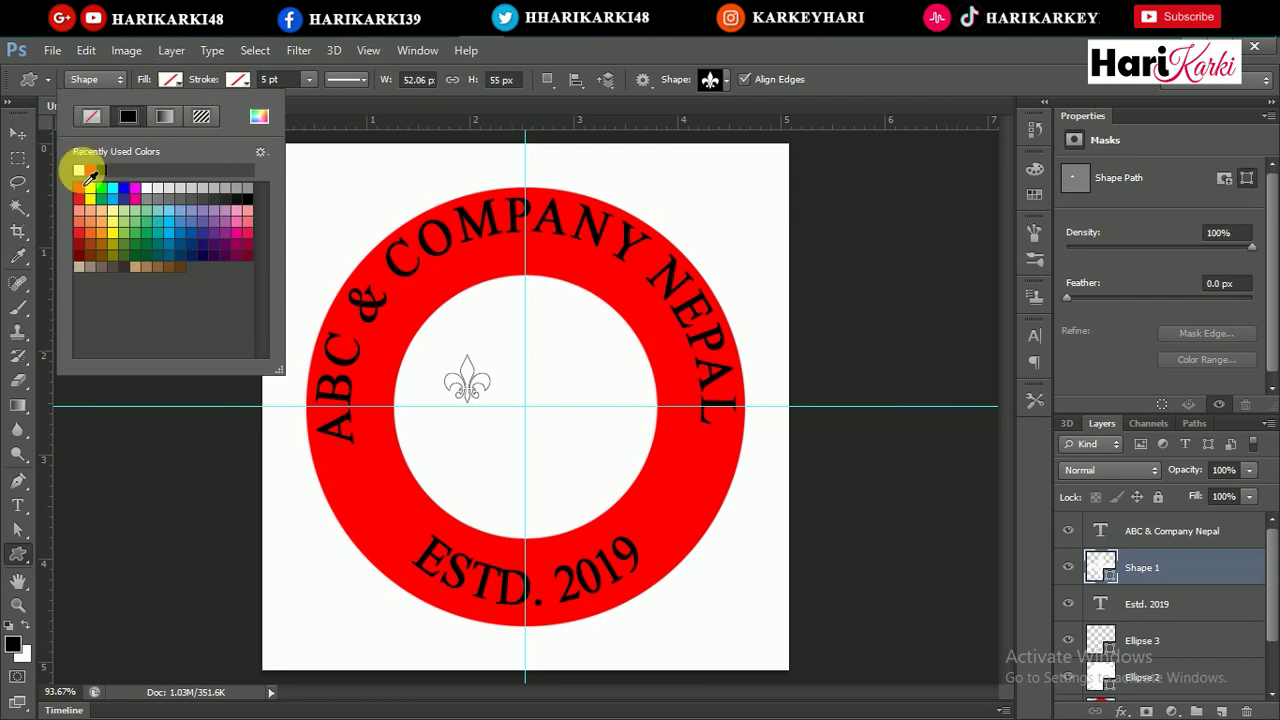
left_click(10, 138)
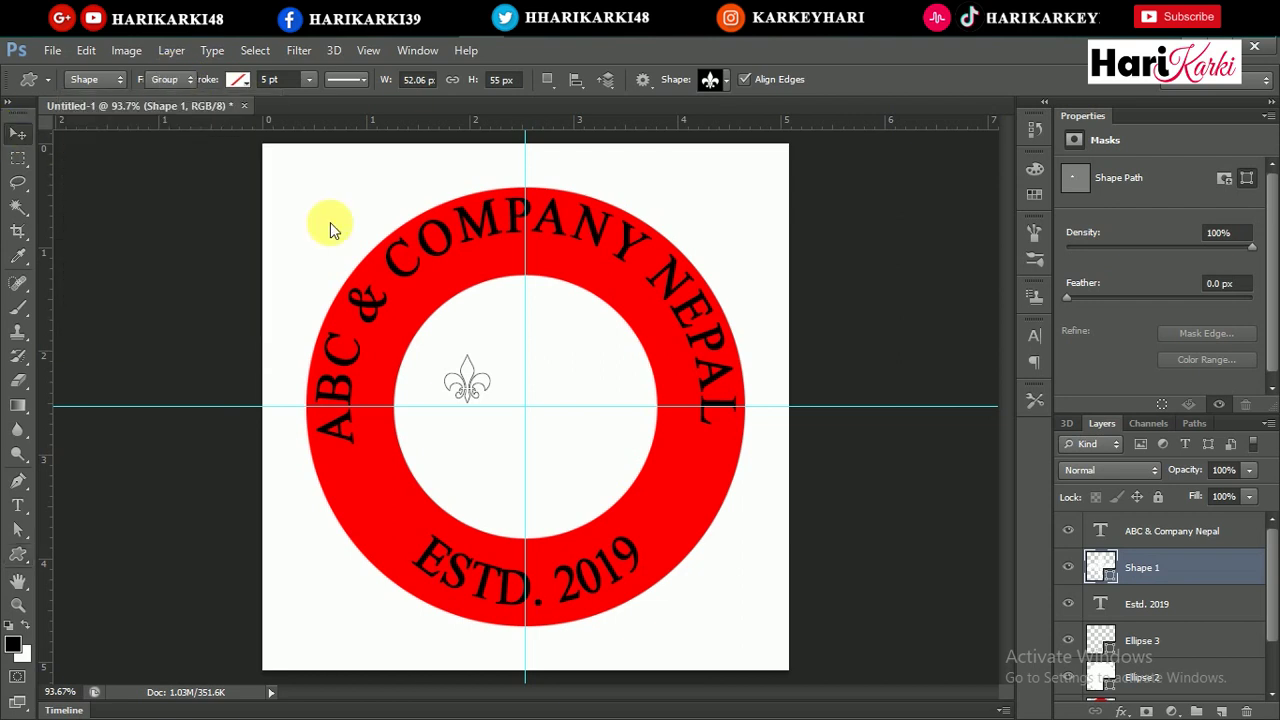
left_click_drag(467, 385, 397, 511)
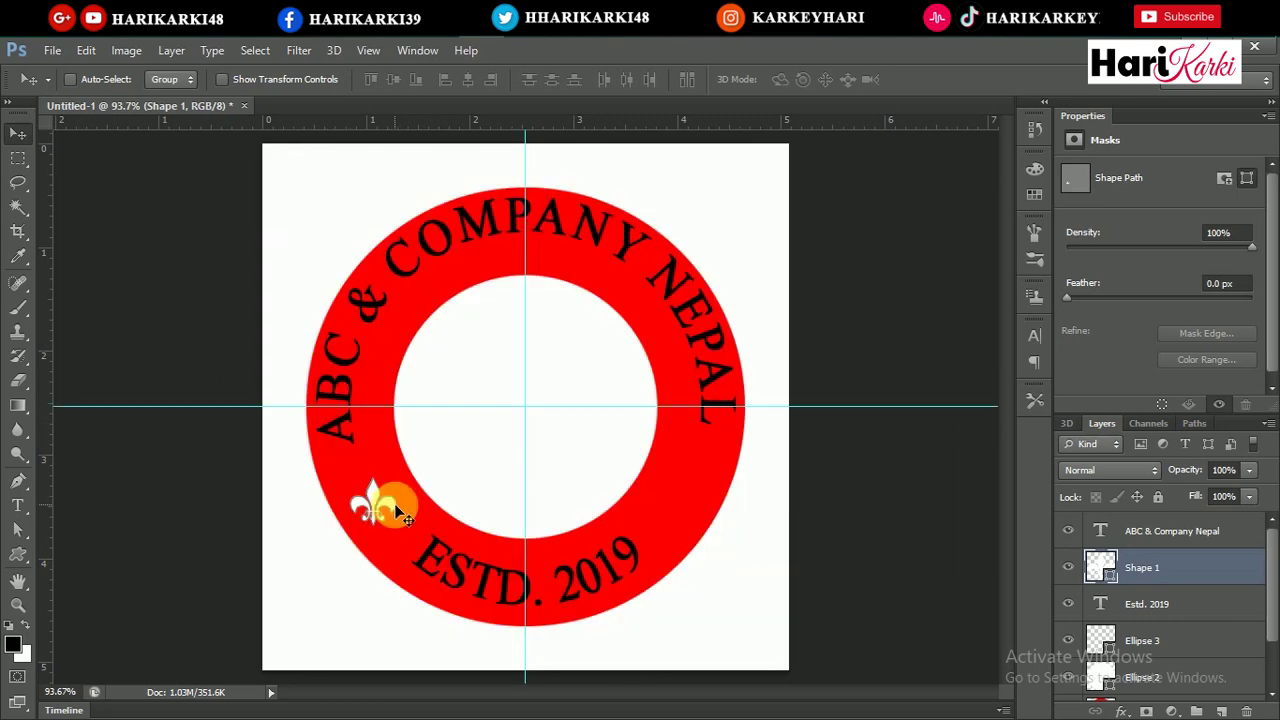
double_click(1107, 566)
left_click(666, 416)
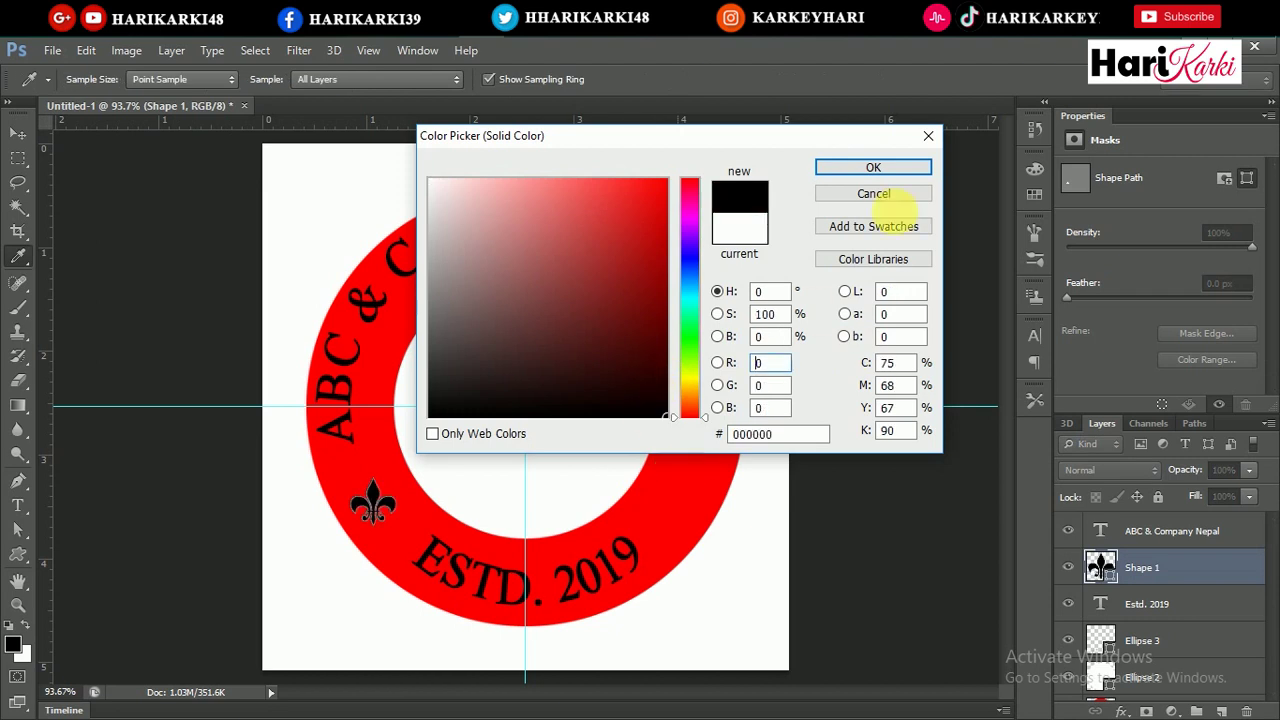
left_click(873, 167)
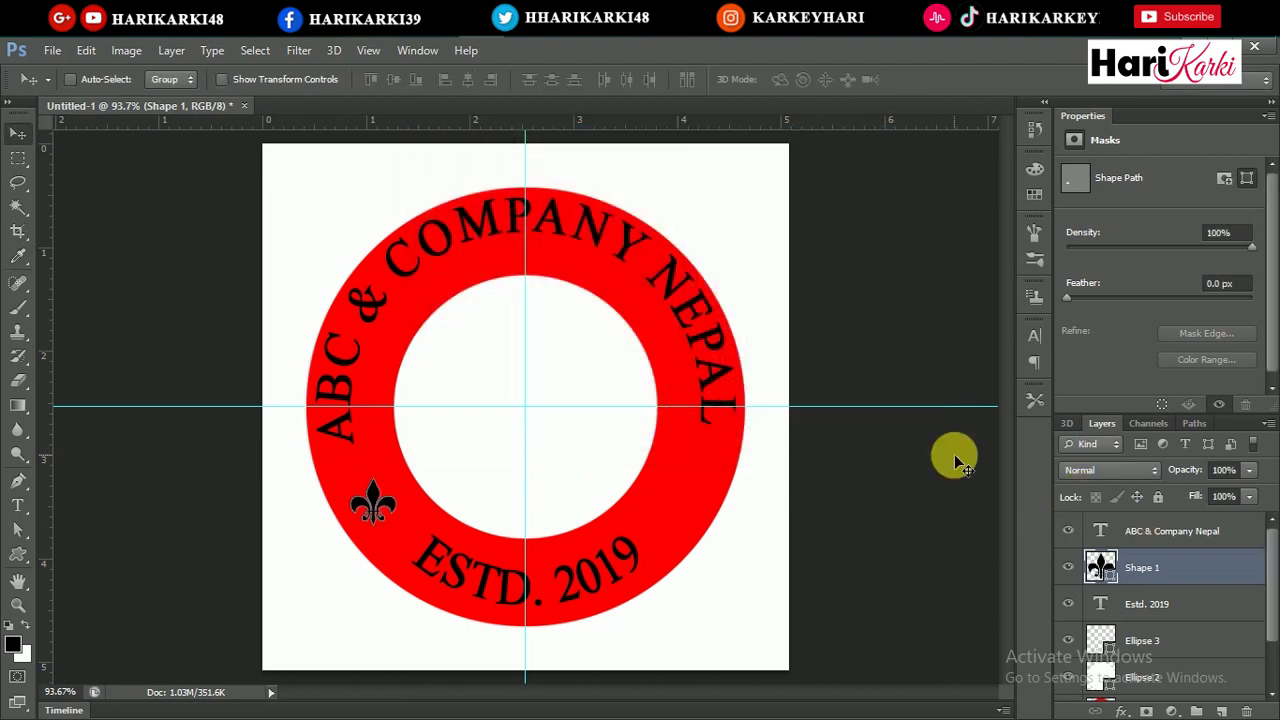
left_click_drag(357, 506, 388, 512)
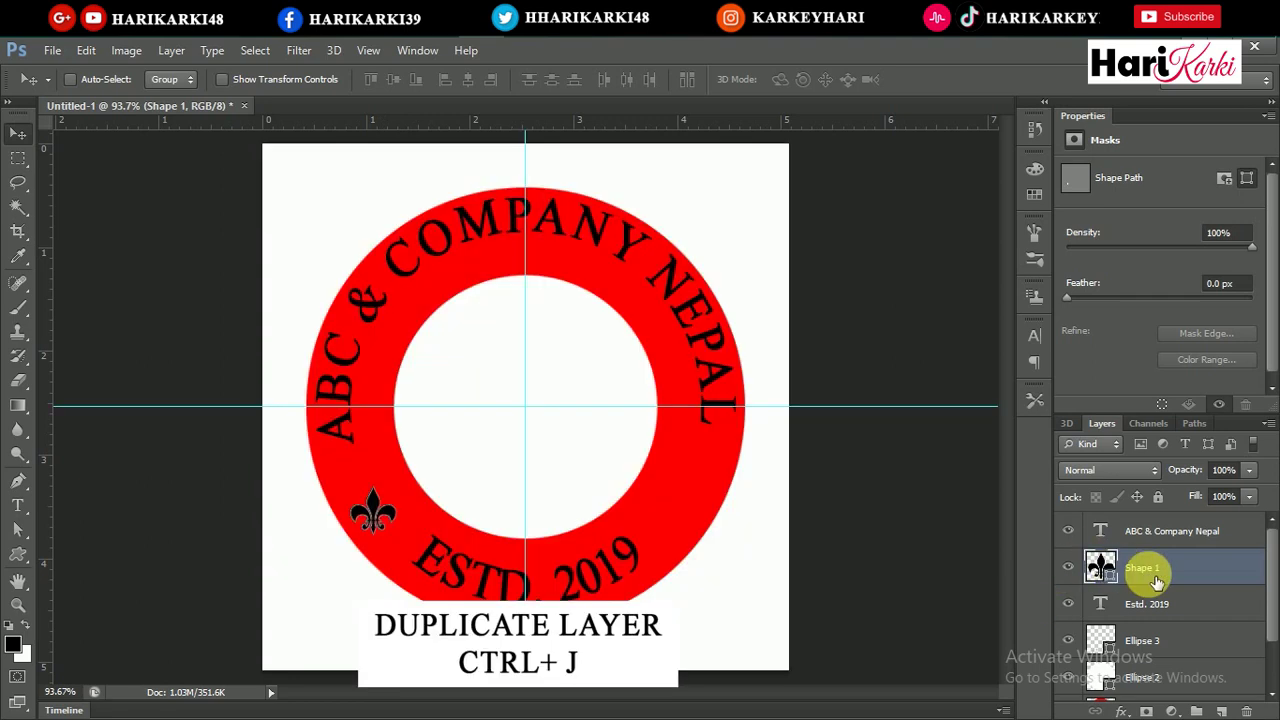
- Duplicate the fleur-de-lis with Ctrl+J and move the copy to the ring's lower right
key("ctrl+j")
left_click_drag(380, 515, 685, 514)
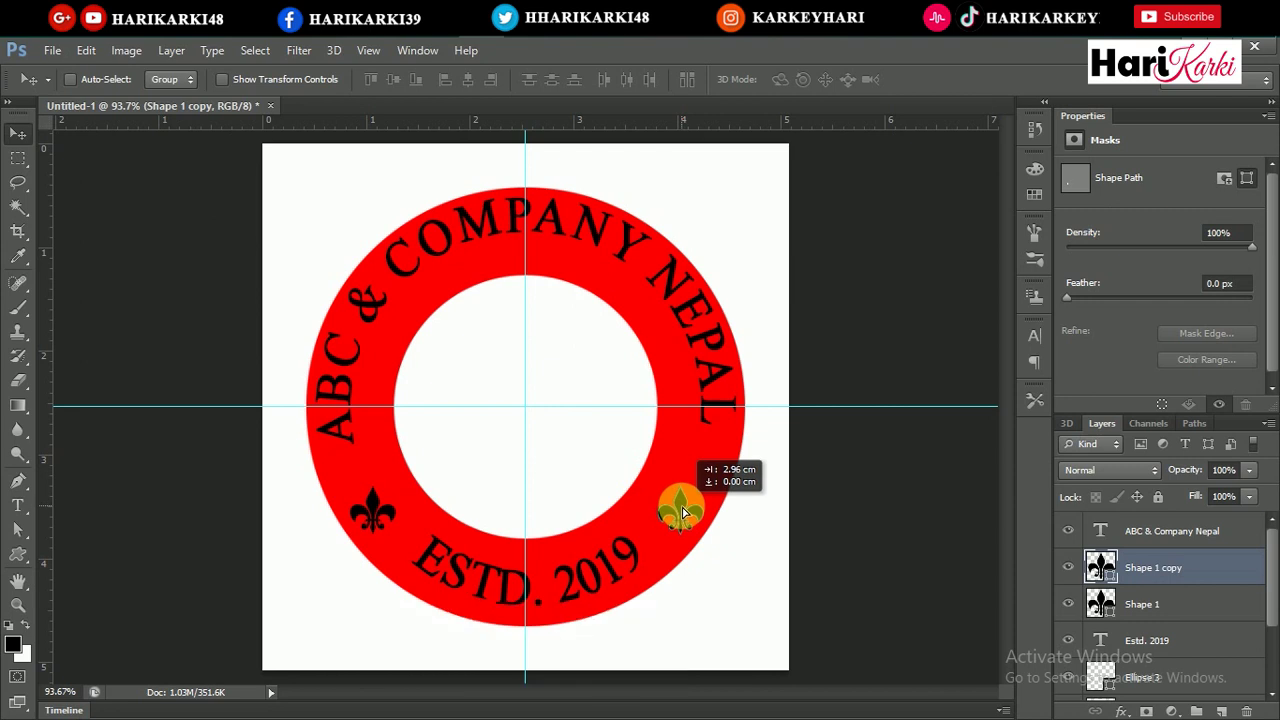
left_click(1160, 531)
left_click(1160, 568)
- Draw a shield custom shape inside the ring
left_click(1155, 531)
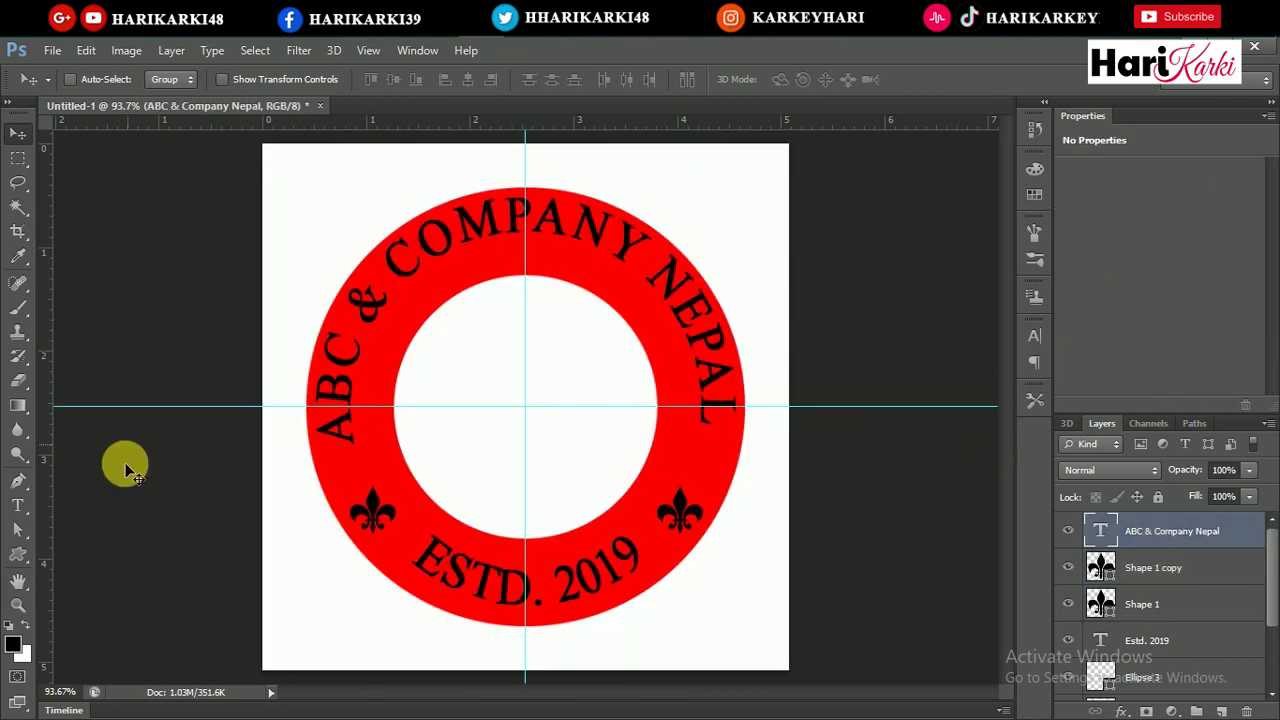
left_click(17, 554)
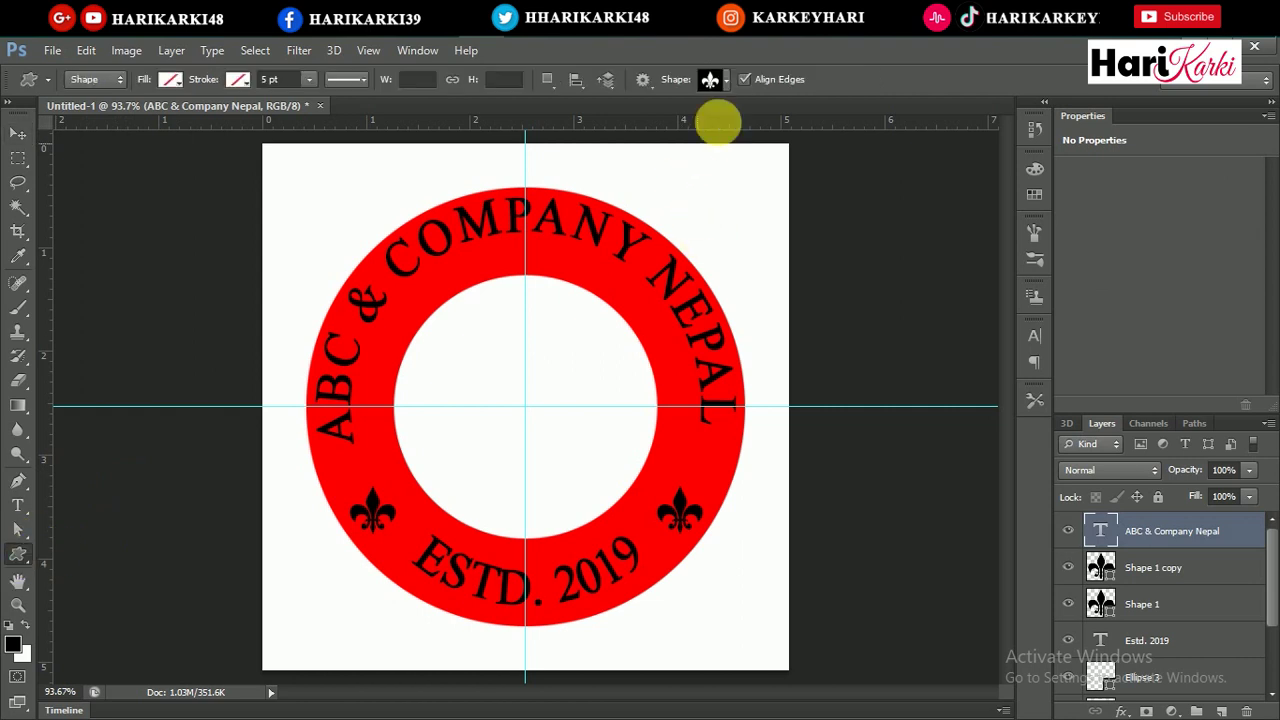
left_click(723, 80)
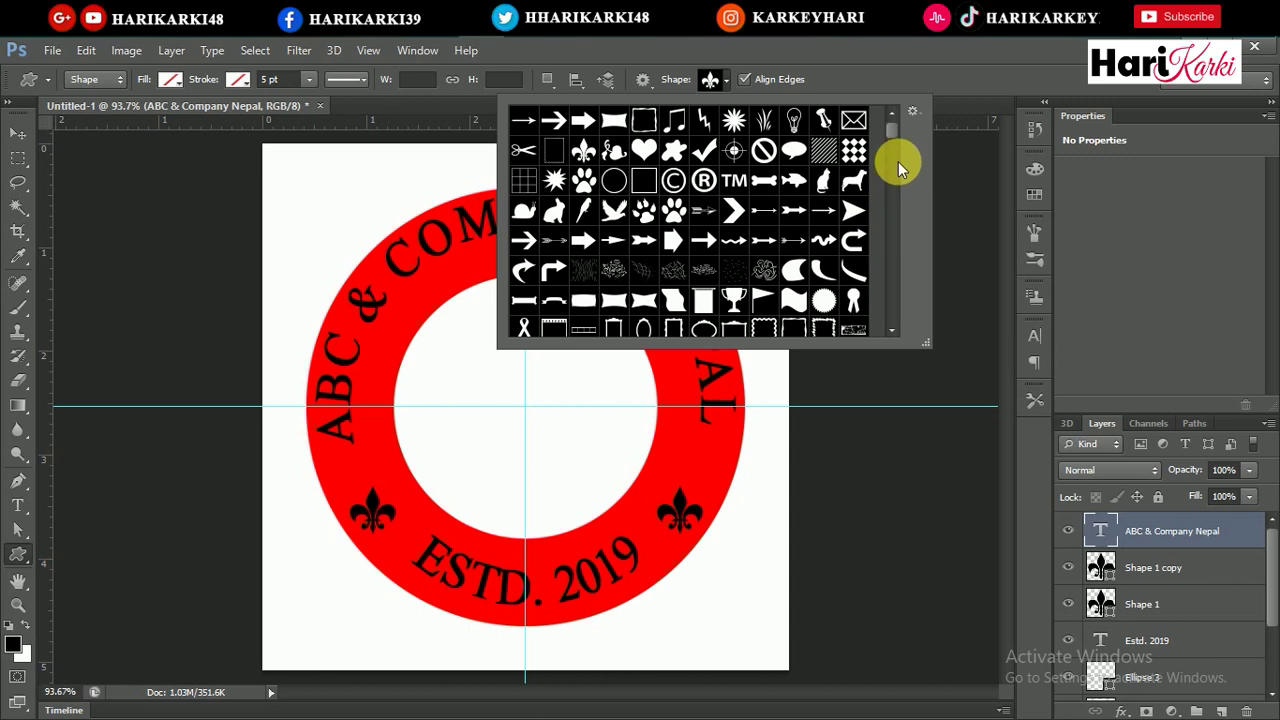
left_click_drag(891, 129, 891, 191)
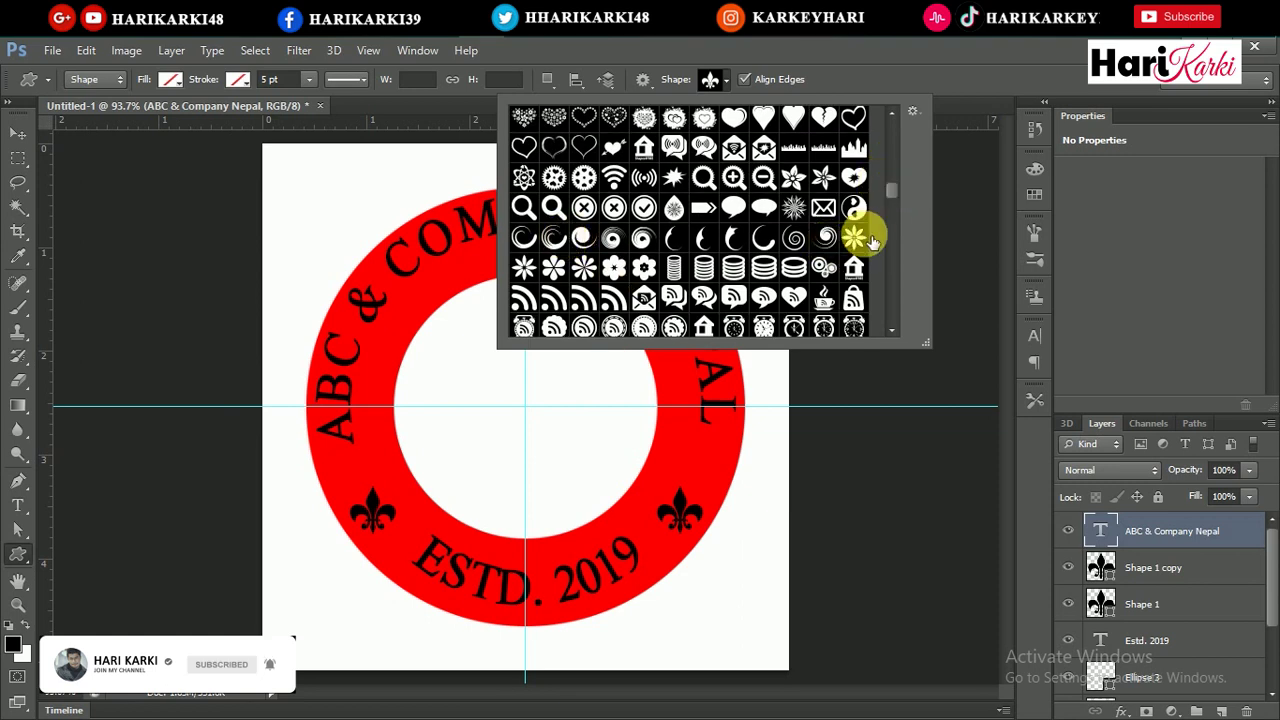
scroll(890, 200, "down", 5)
scroll(890, 200, "down", 5)
scroll(890, 204, "down", 5)
scroll(890, 205, "down", 2)
scroll(890, 207, "down", 3)
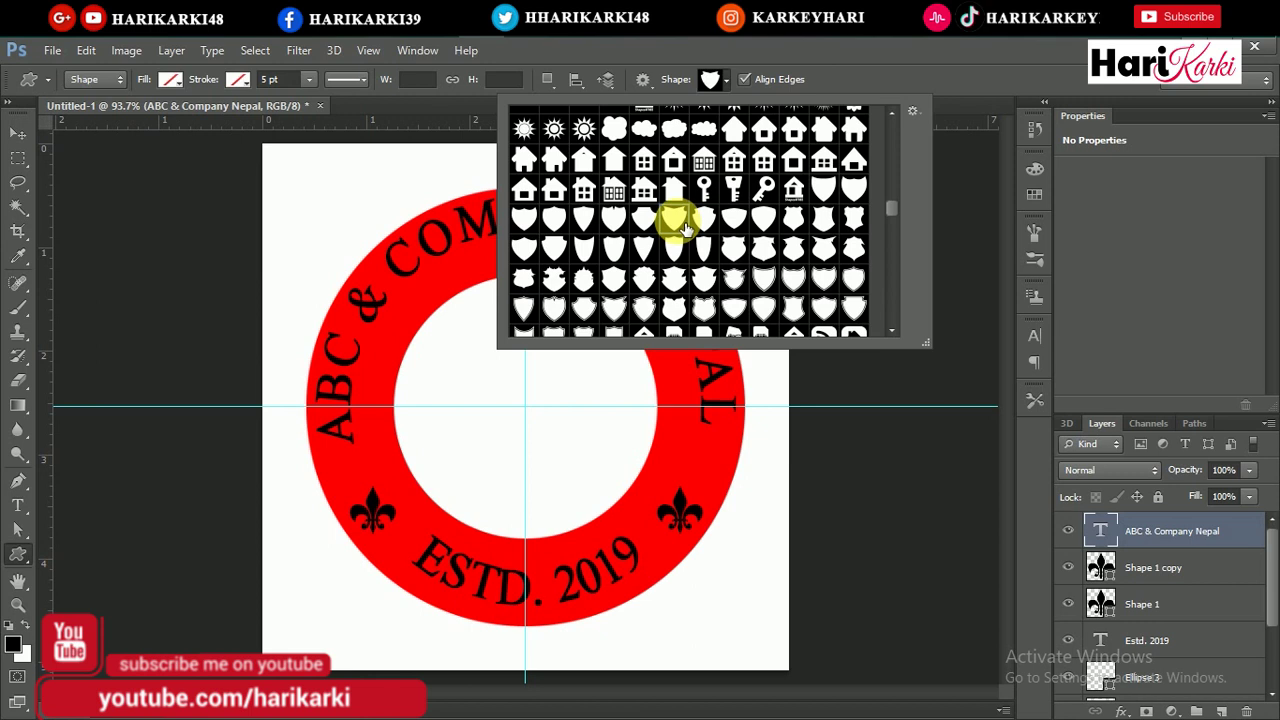
mouse_move(486, 363)
left_mouse_down()
mouse_move(550, 415)
mouse_move(797, 509)
left_mouse_up()
- Centre the shield in the ring and try setting its fill magenta to 100
key("v")
mouse_move(600, 436)
left_mouse_down()
mouse_move(563, 425)
mouse_move(563, 436)
left_mouse_up()
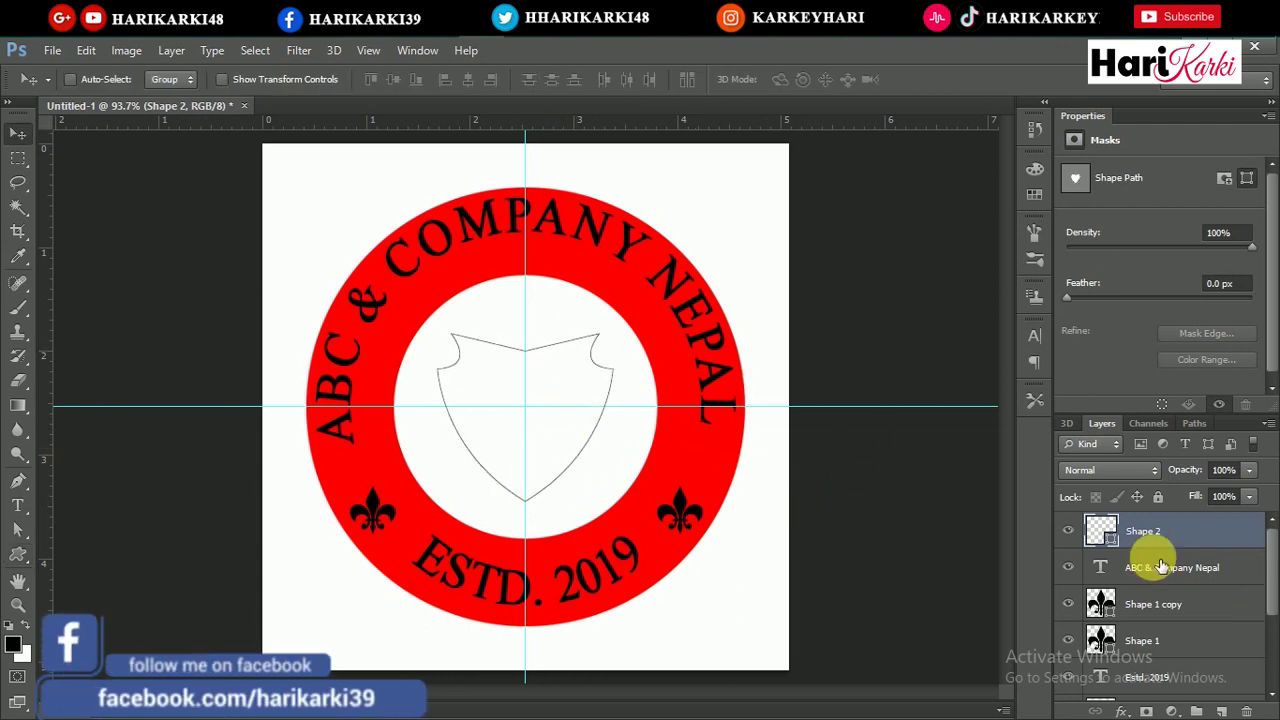
double_click(1100, 530)
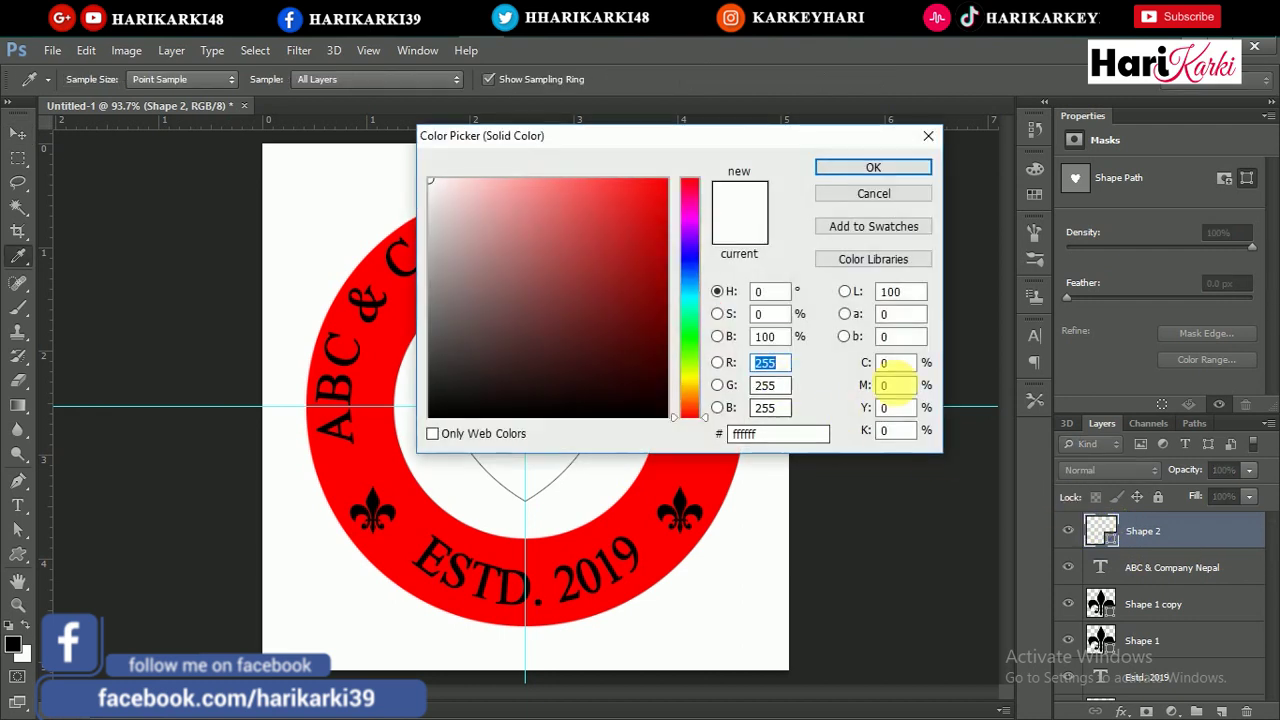
left_click(895, 385)
type("100")
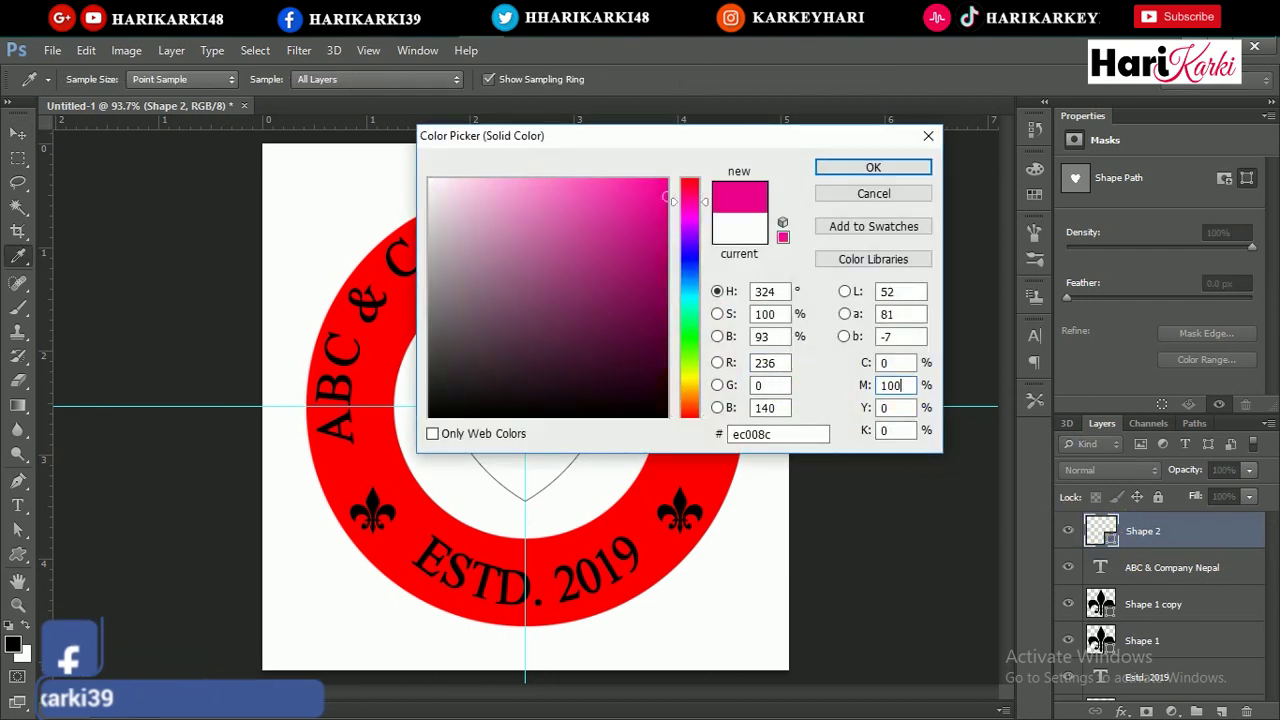
type("100")
key("Escape")
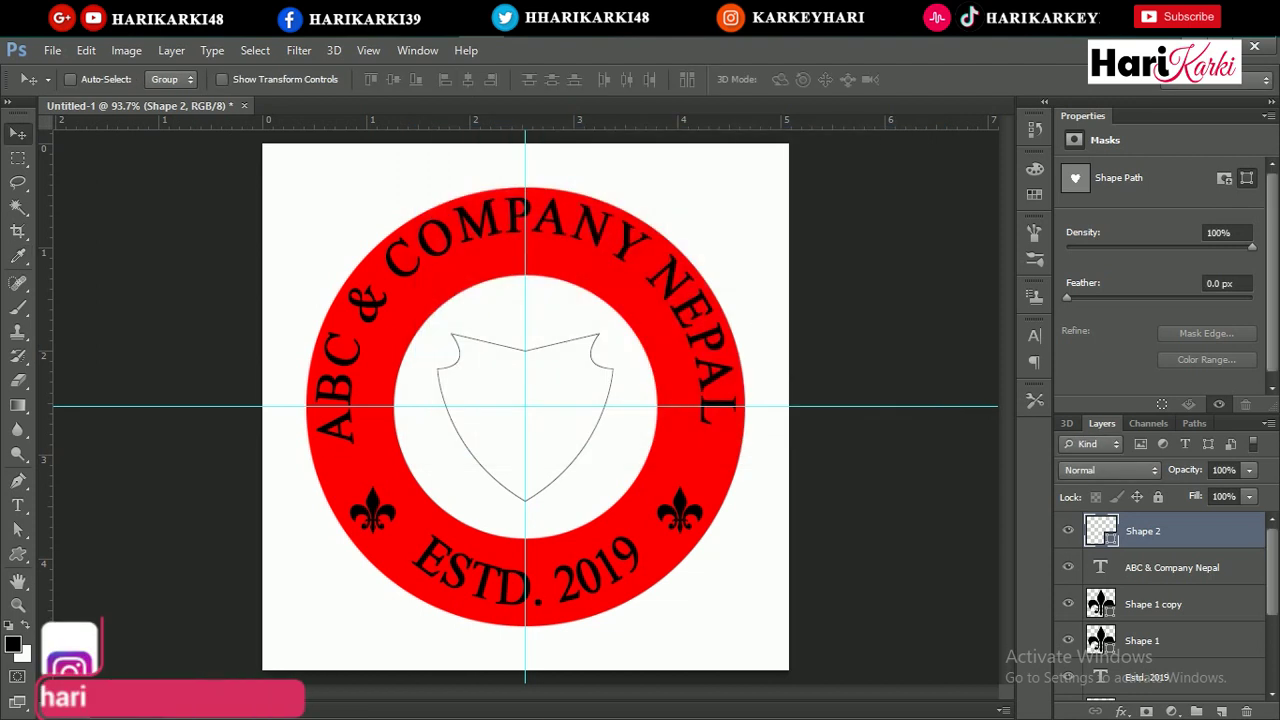
- Fill the shield red, with magenta 100 in the Color Picker
left_click(18, 553)
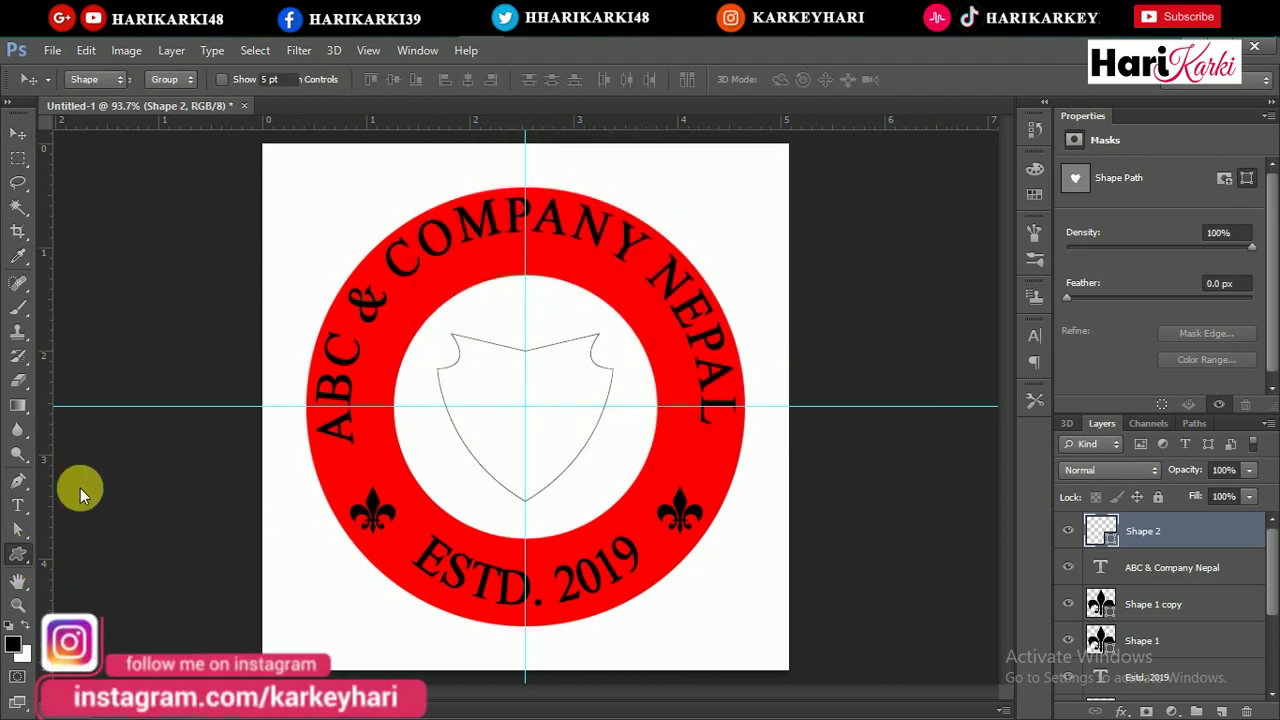
left_click(170, 82)
left_click(78, 170)
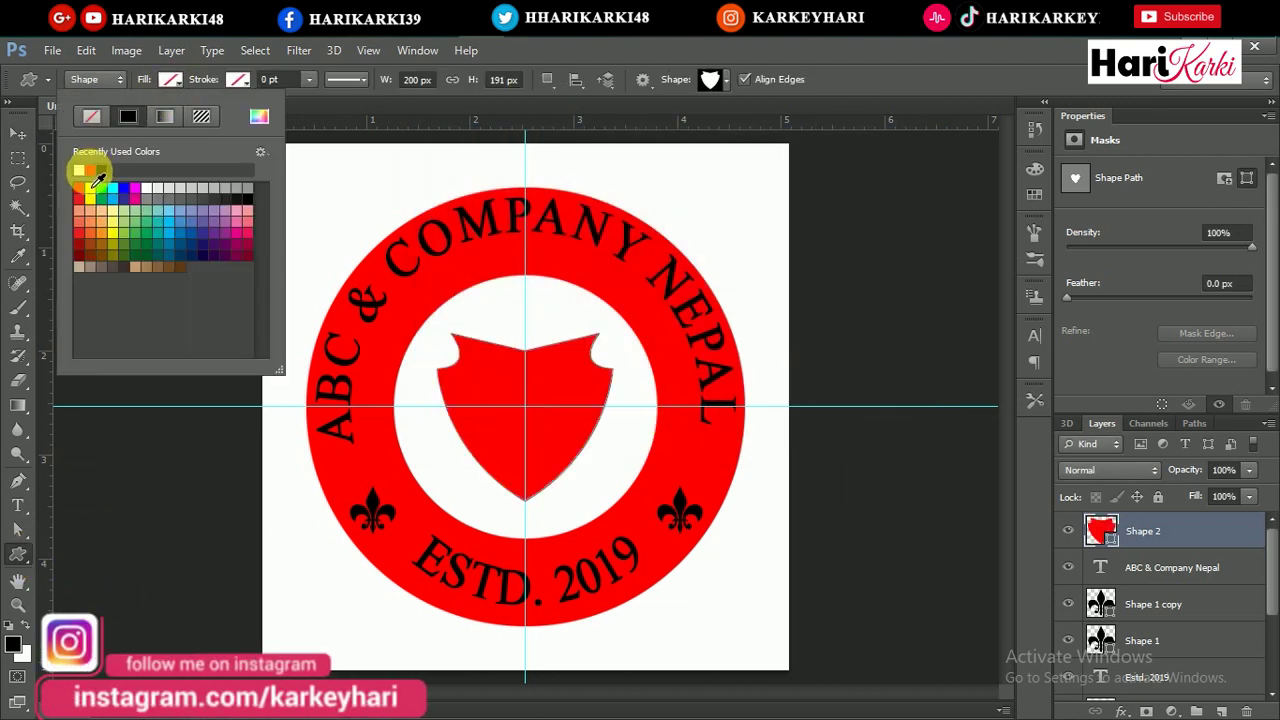
left_click(1120, 530)
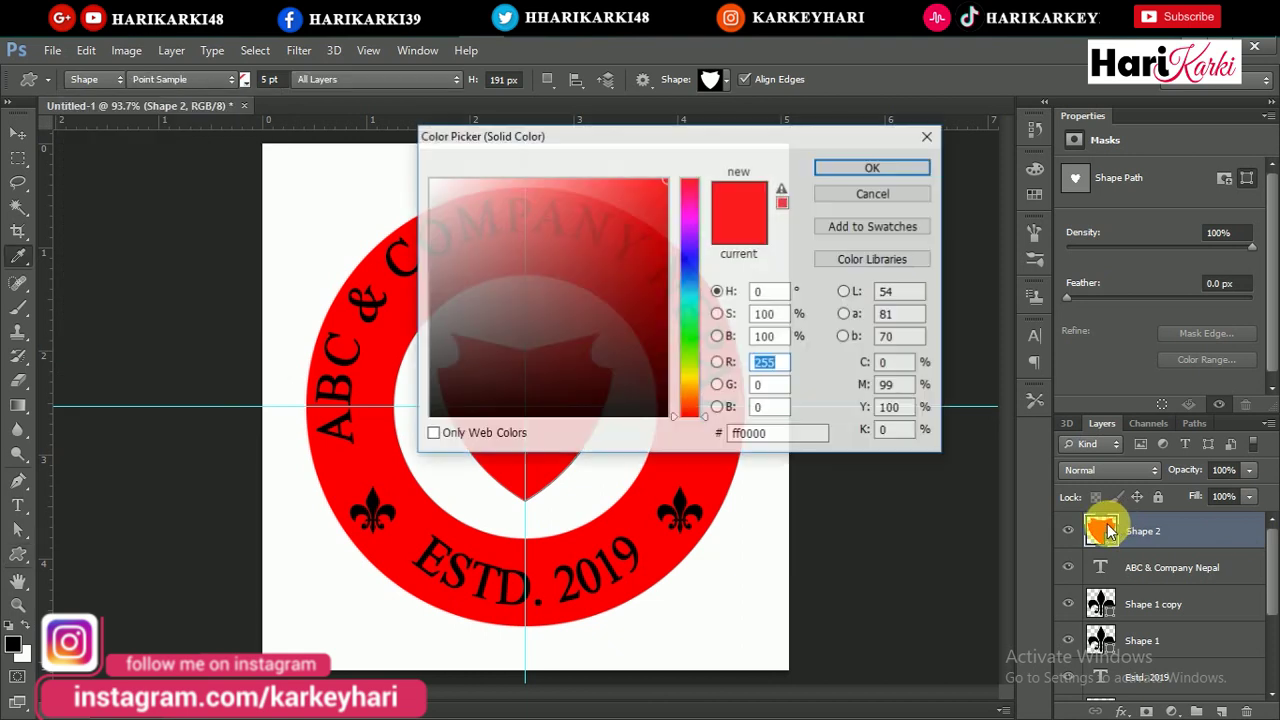
double_click(1100, 530)
double_click(893, 388)
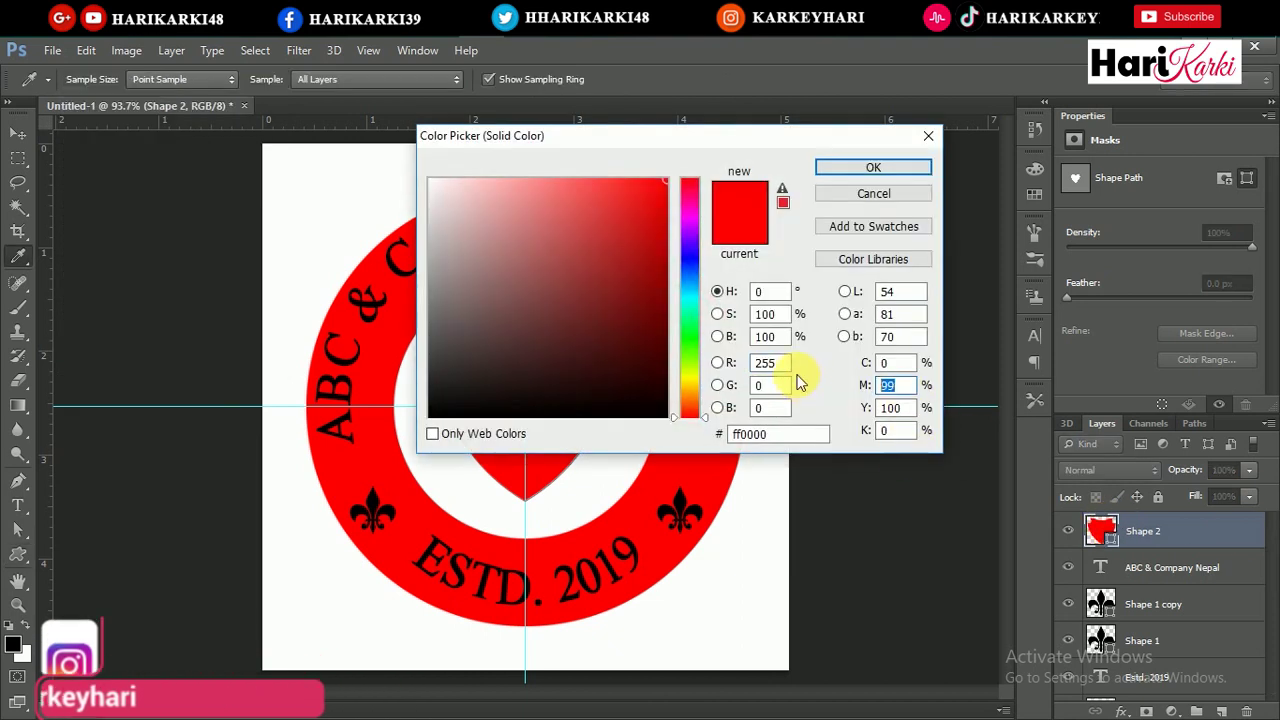
type("100")
left_click(866, 170)
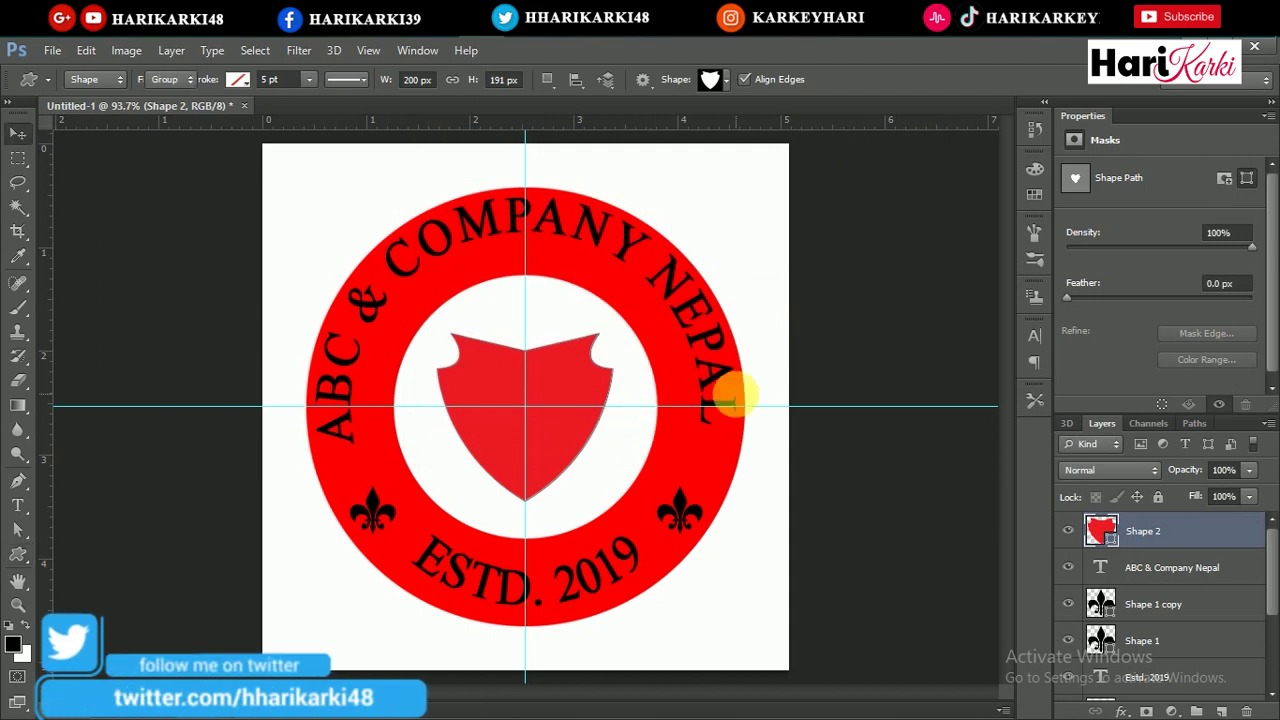
key("v")
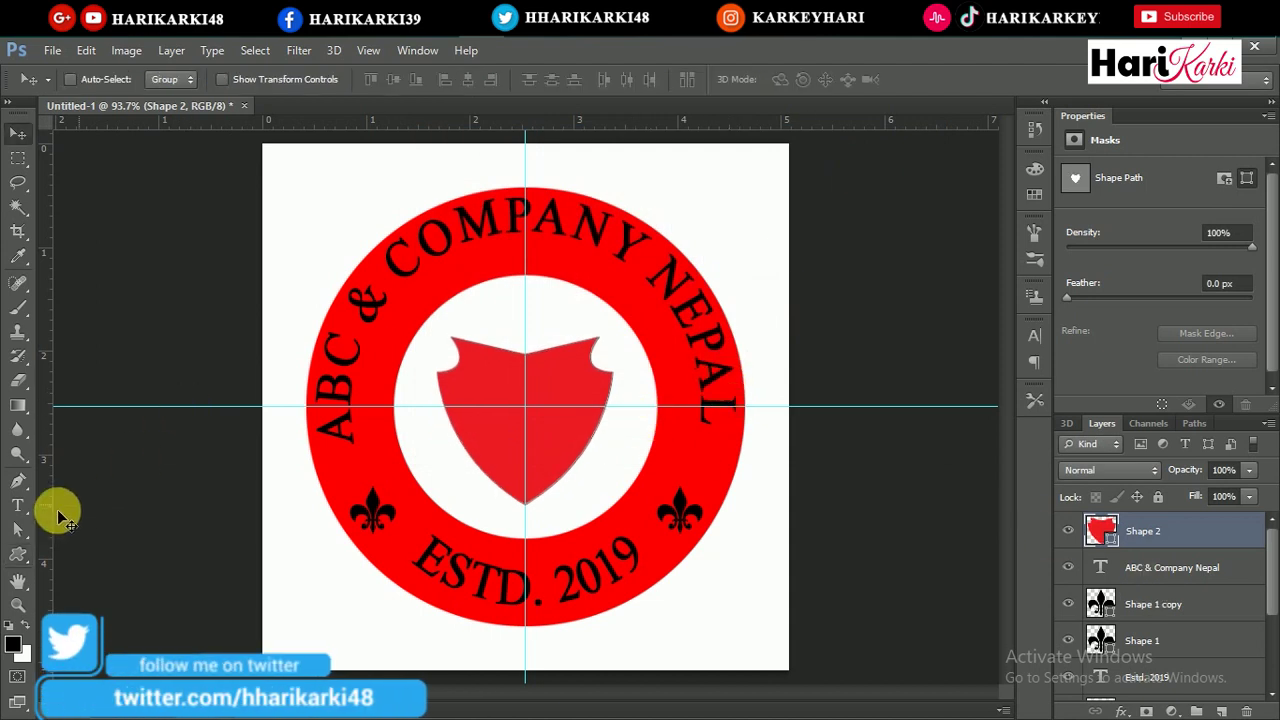
left_click(18, 554)
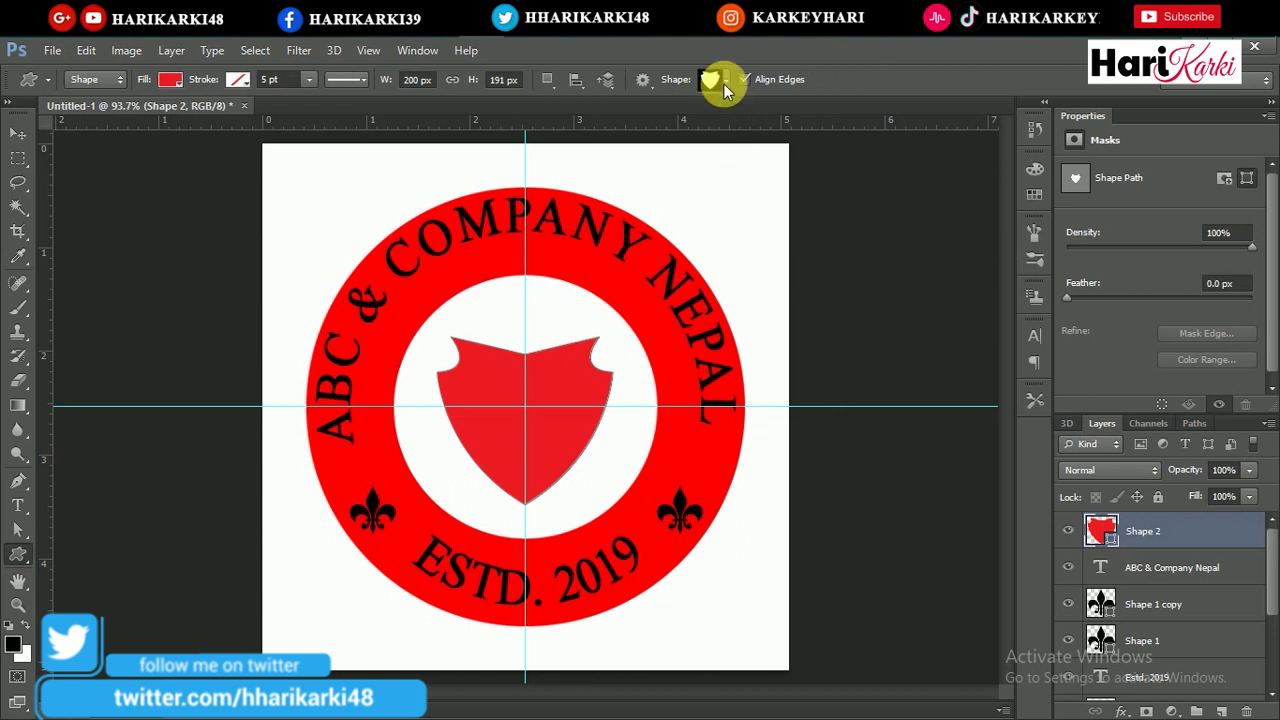
- Draw a martini-glass shape, then undo the black fill mistakenly applied to the shield
left_click(726, 84)
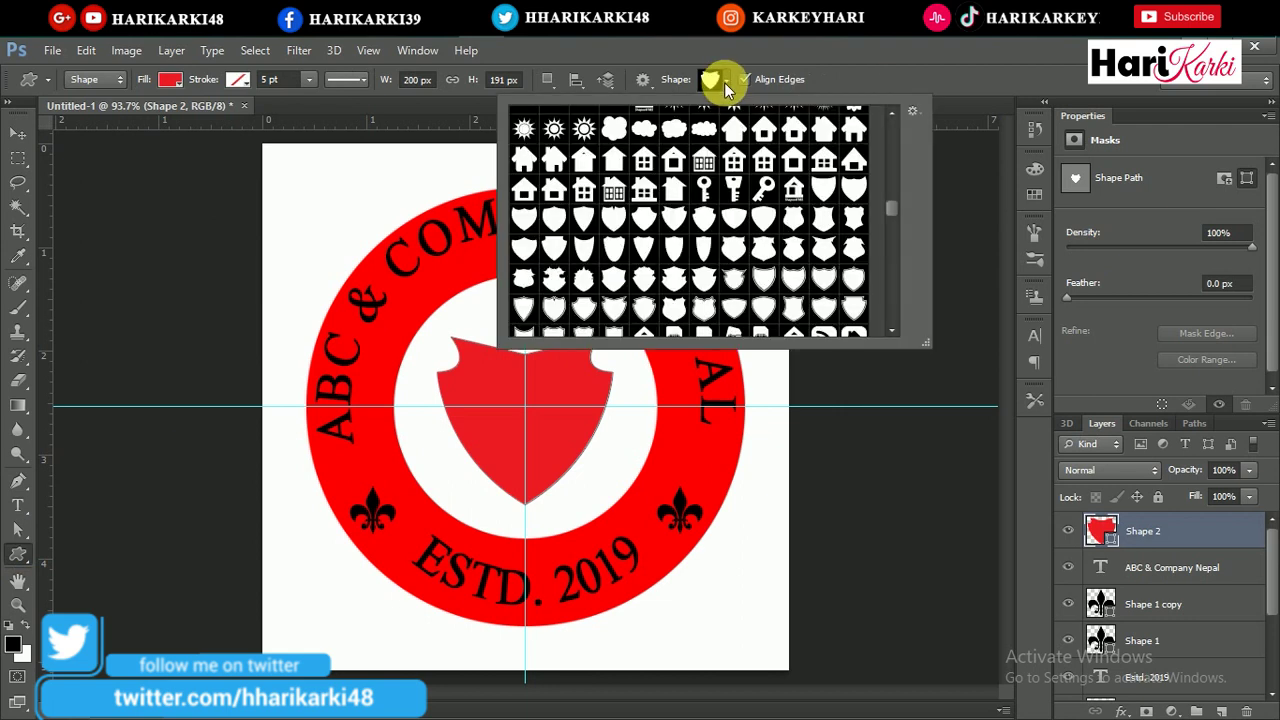
left_click(890, 211)
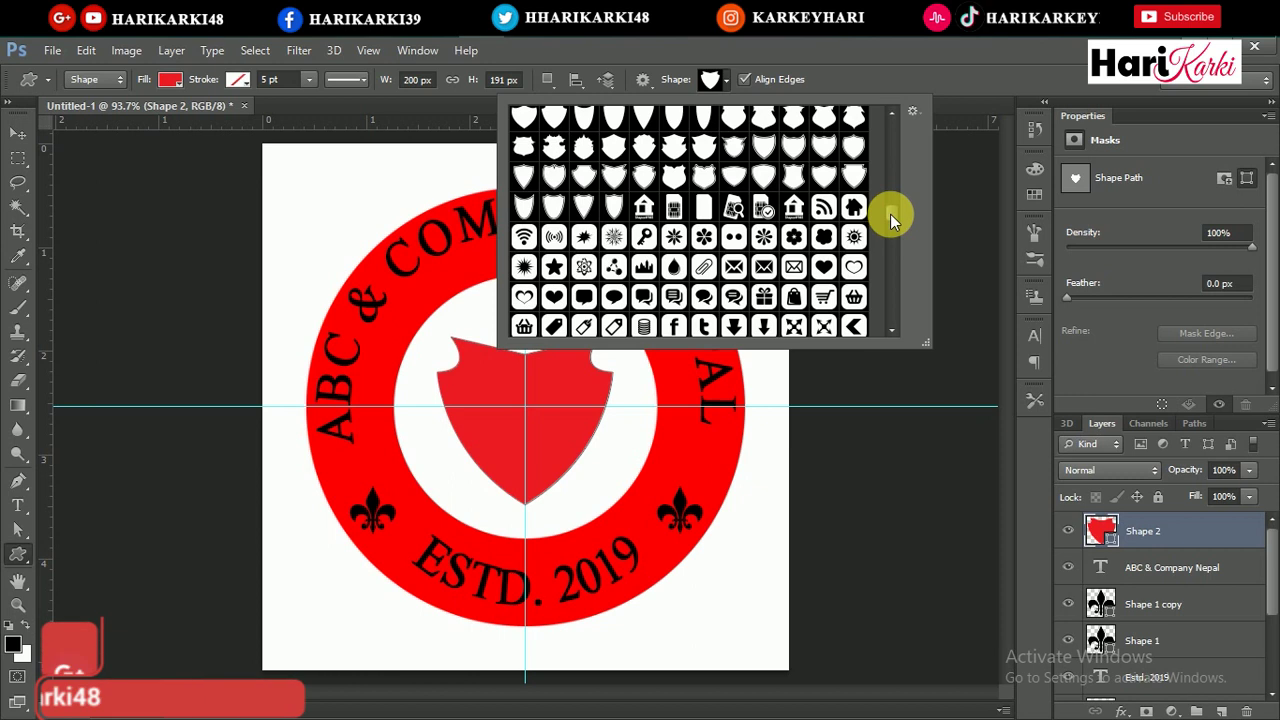
scroll(890, 214, "down", 1)
scroll(890, 215, "down", 2)
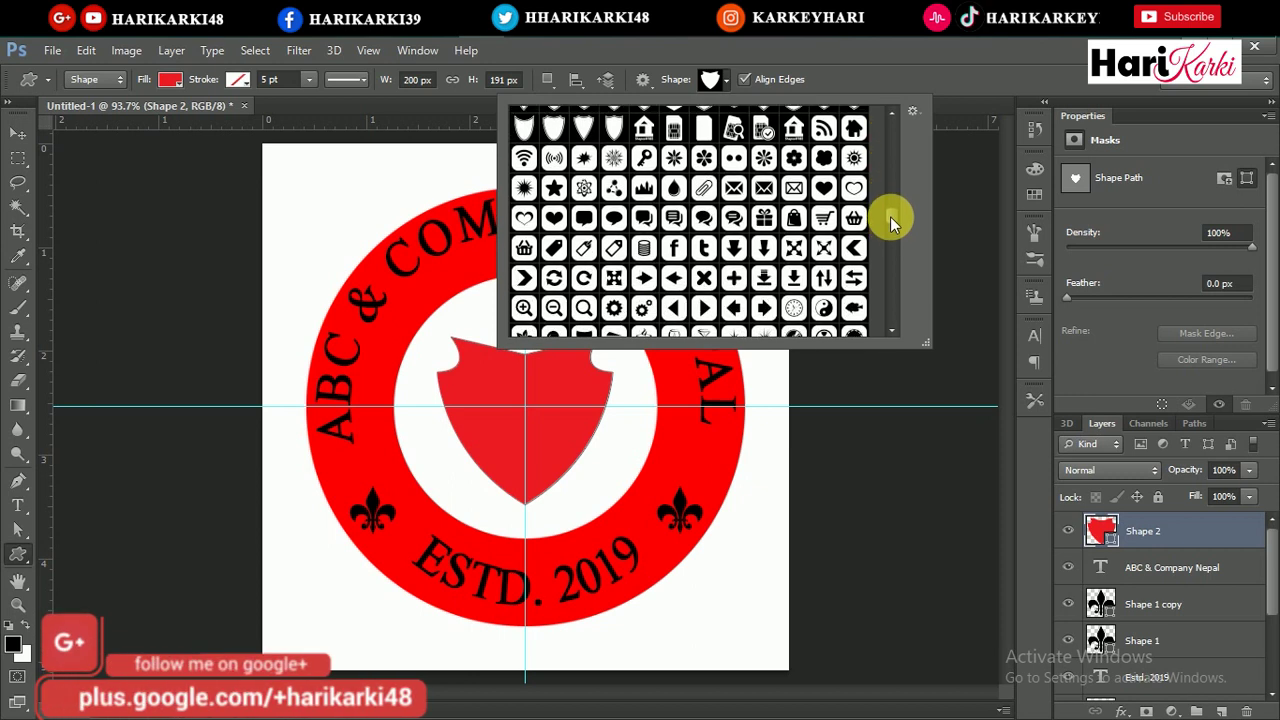
scroll(890, 216, "down", 1)
scroll(890, 218, "down", 1)
scroll(890, 220, "down", 1)
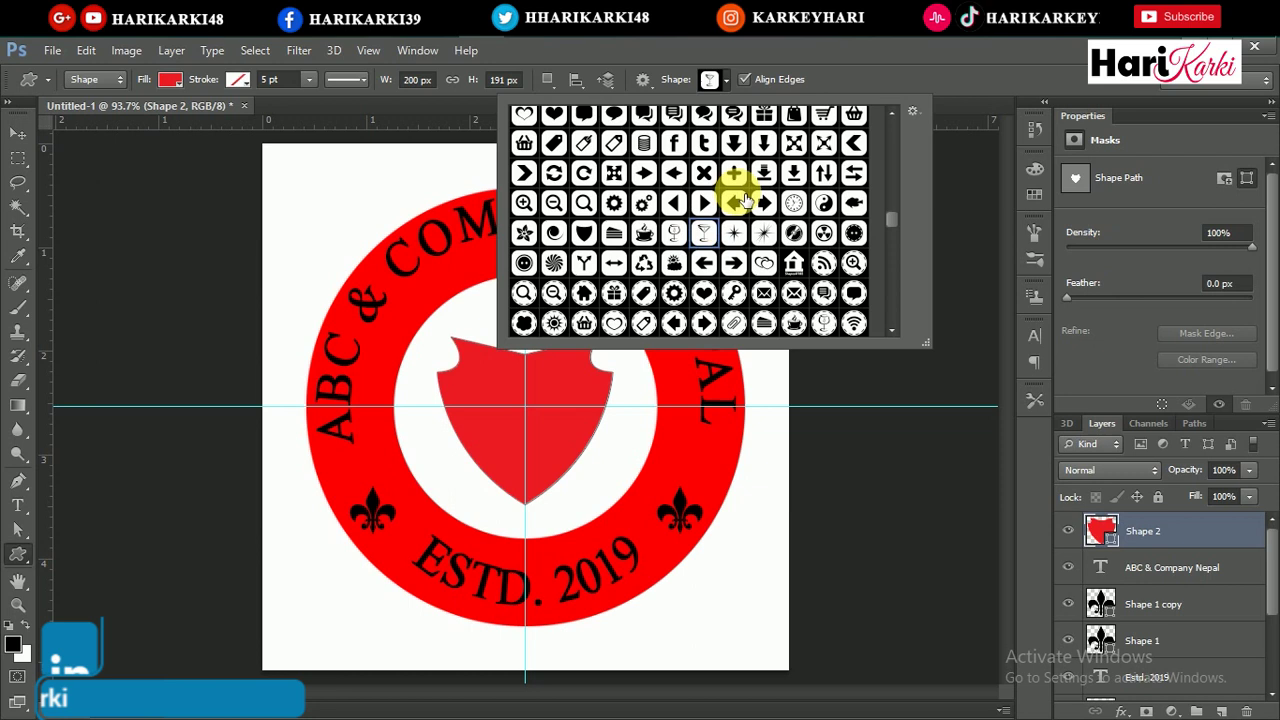
left_click_drag(334, 197, 399, 291)
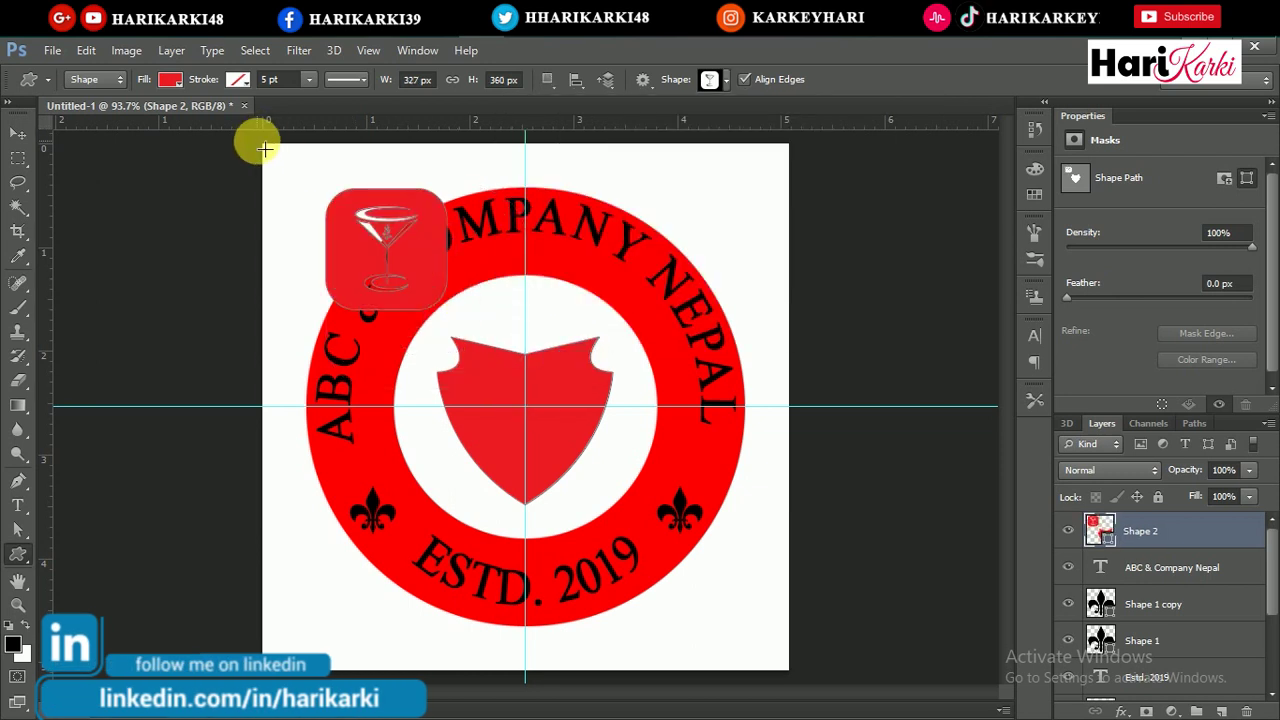
left_click(170, 80)
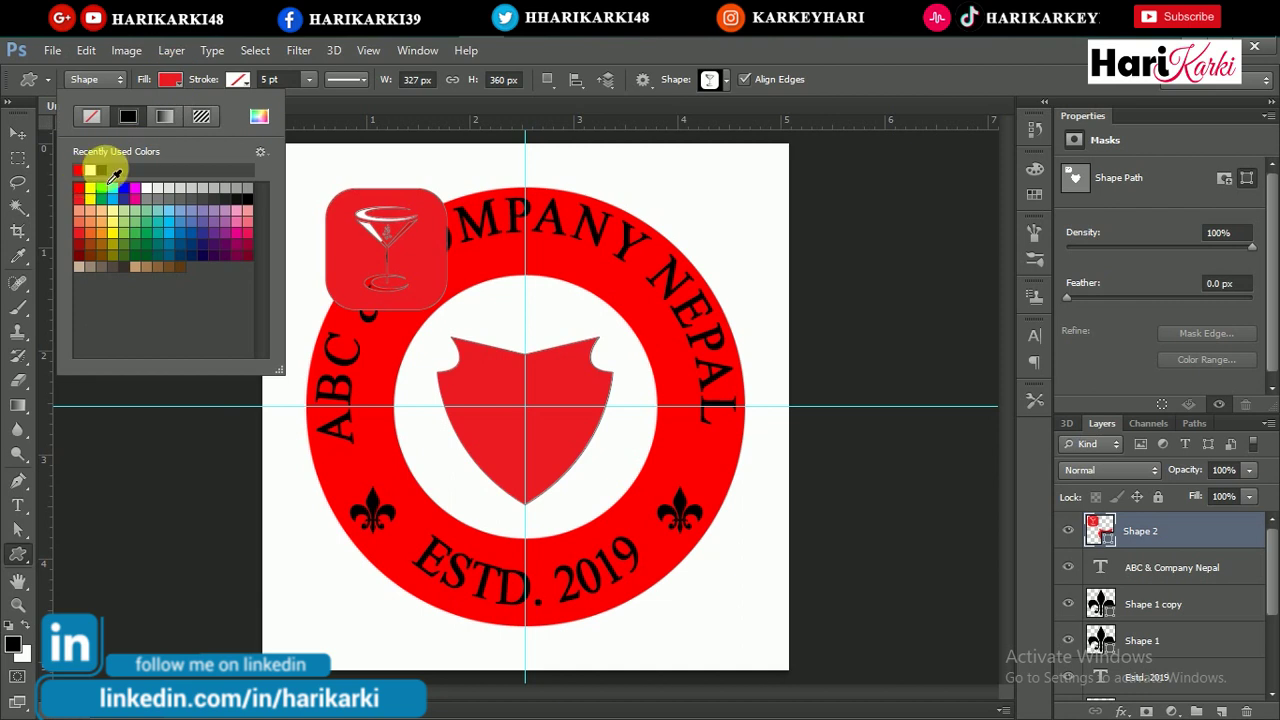
left_click(103, 171)
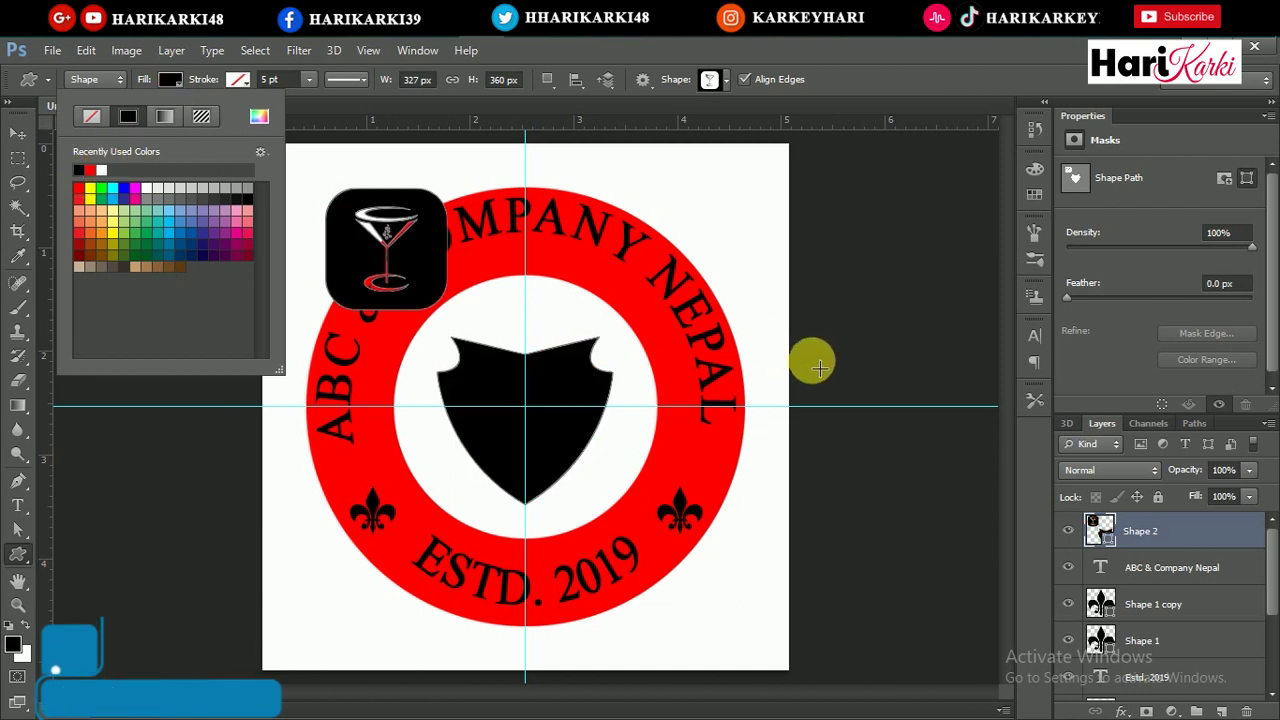
left_click(1185, 543)
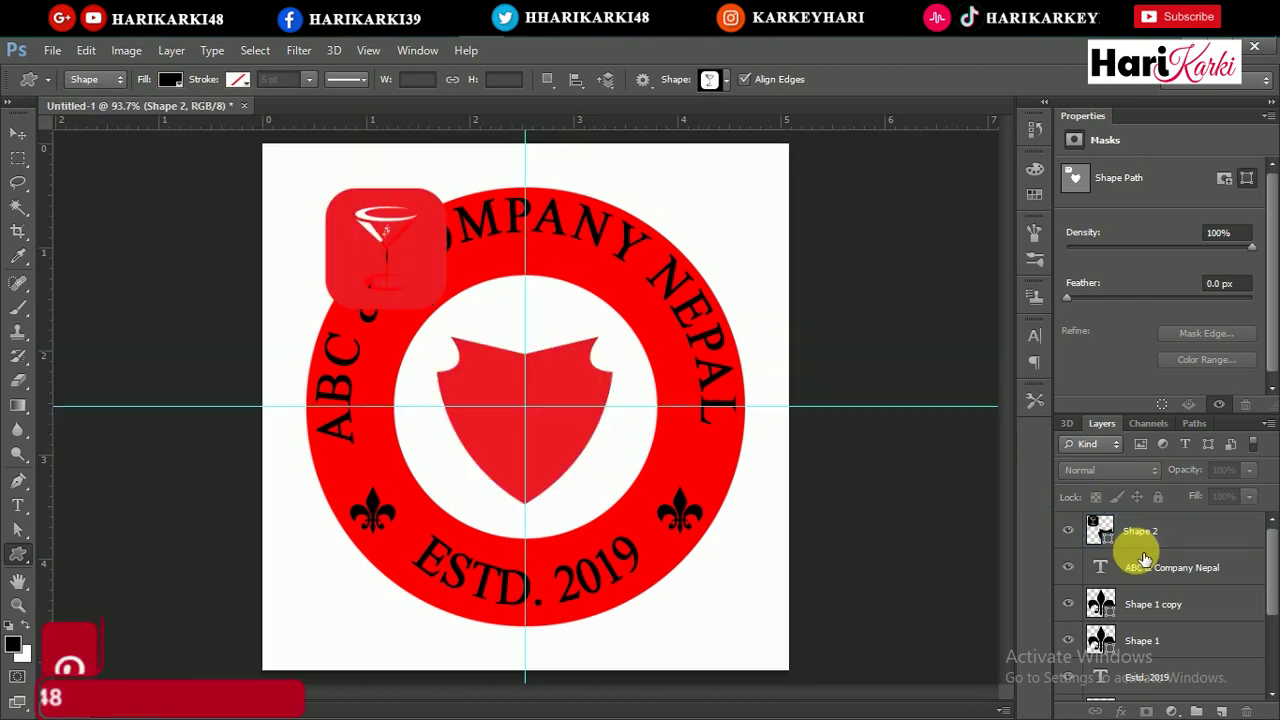
key("ctrl+z")
key("ctrl+z")
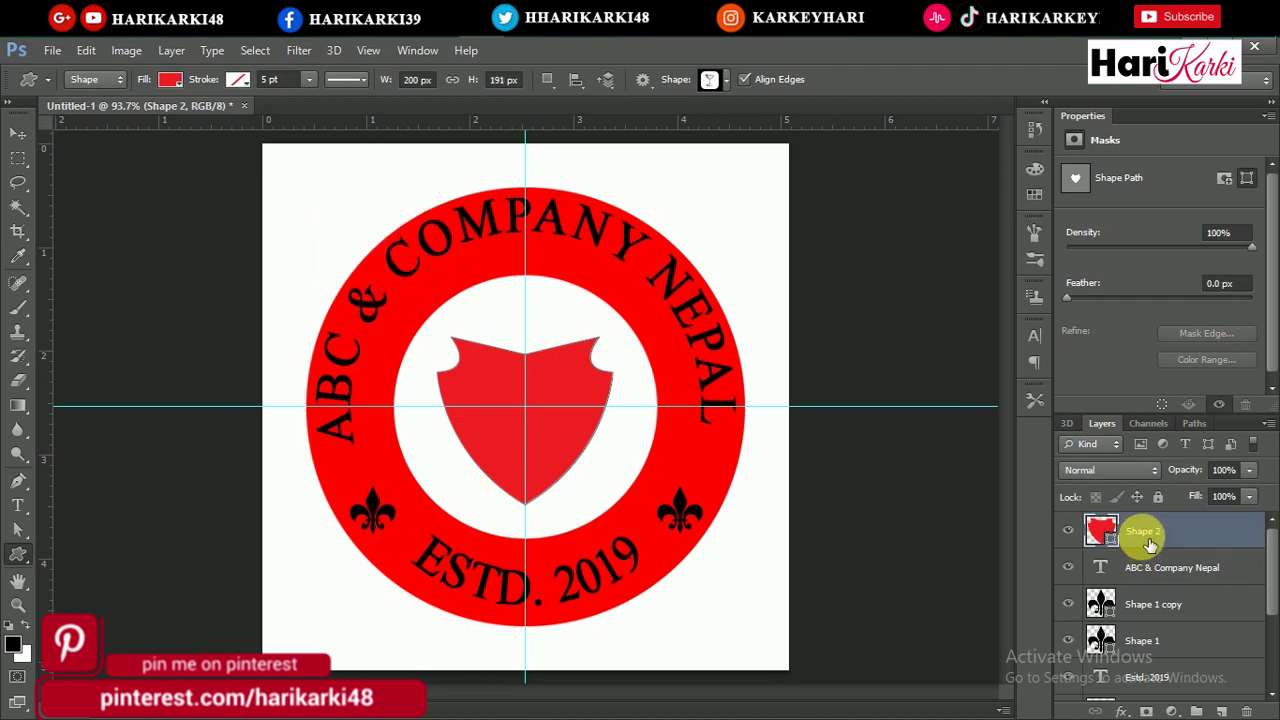
- Draw a black martini glass on a new layer and move it toward the ring's centre
left_click(1223, 711)
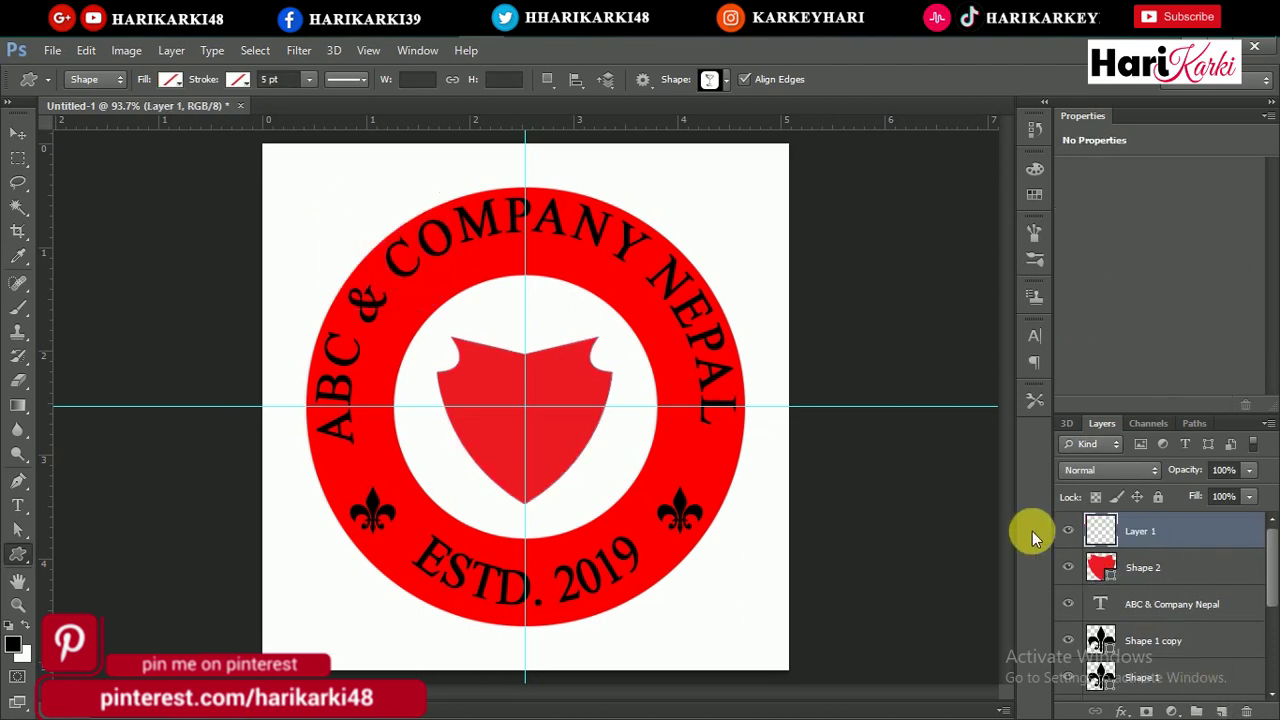
left_click_drag(384, 231, 536, 365)
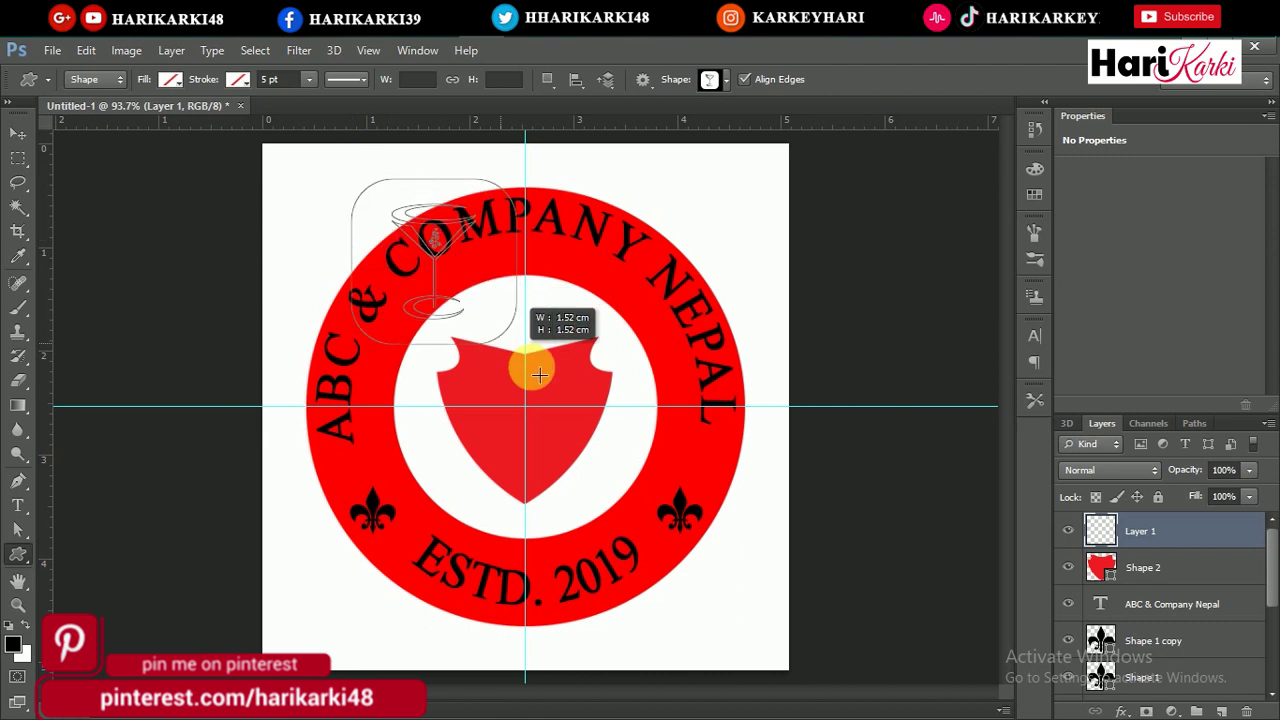
left_click(171, 80)
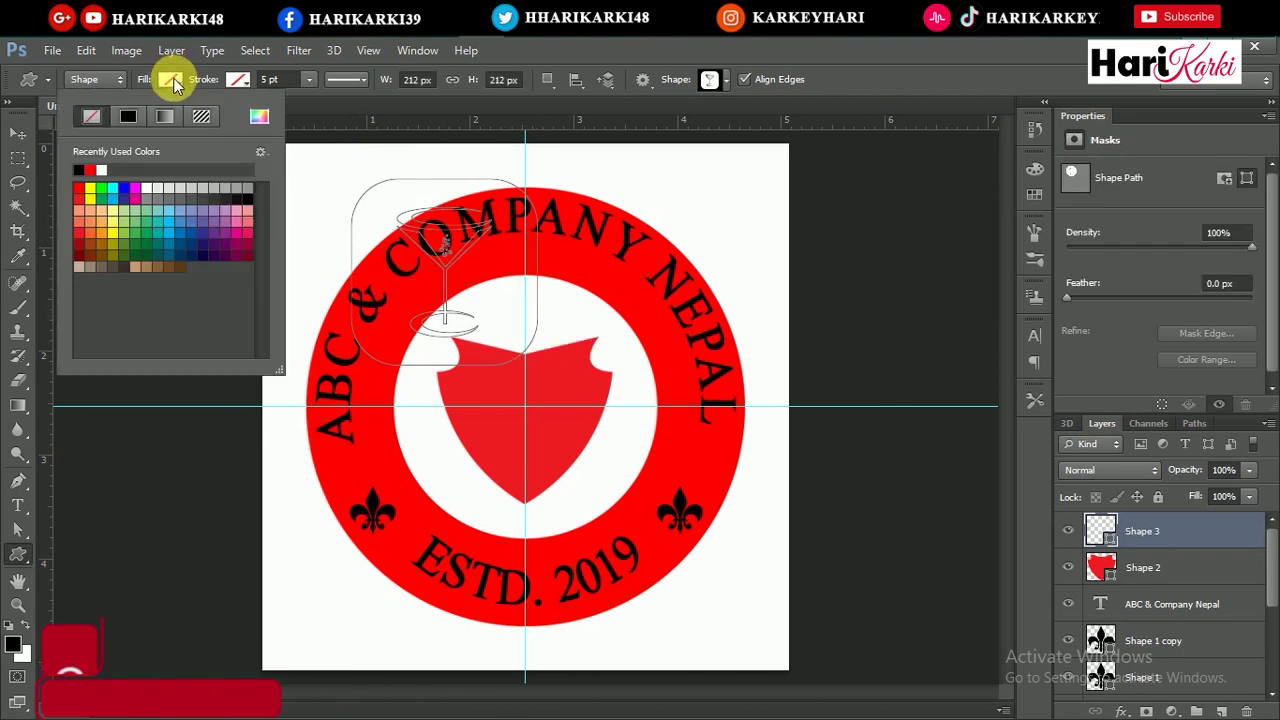
left_click(78, 170)
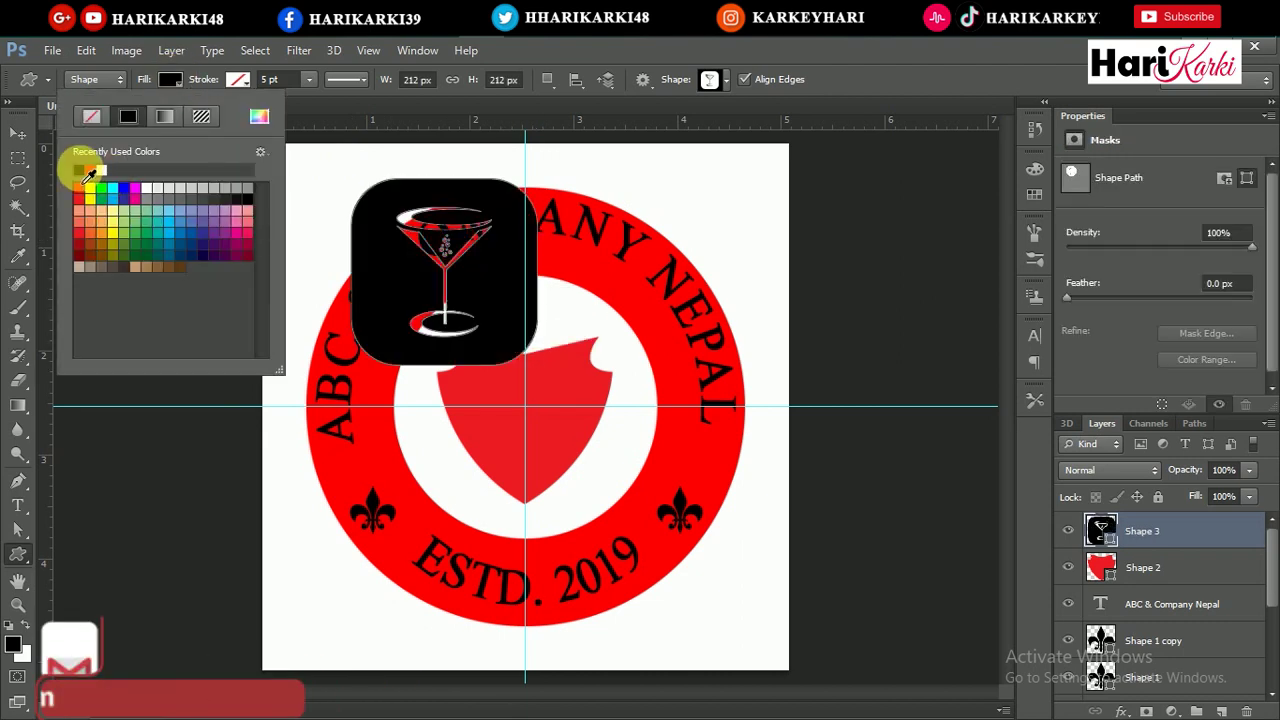
left_click(14, 135)
mouse_move(448, 248)
left_mouse_down()
mouse_move(533, 368)
mouse_move(547, 418)
left_mouse_up()
- Shrink the glass with Free Transform and centre it on the shield
key("ctrl+t")
mouse_move(636, 534)
left_mouse_down()
mouse_move(580, 460)
mouse_move(514, 412)
mouse_move(541, 420)
left_mouse_up()
key("Return")
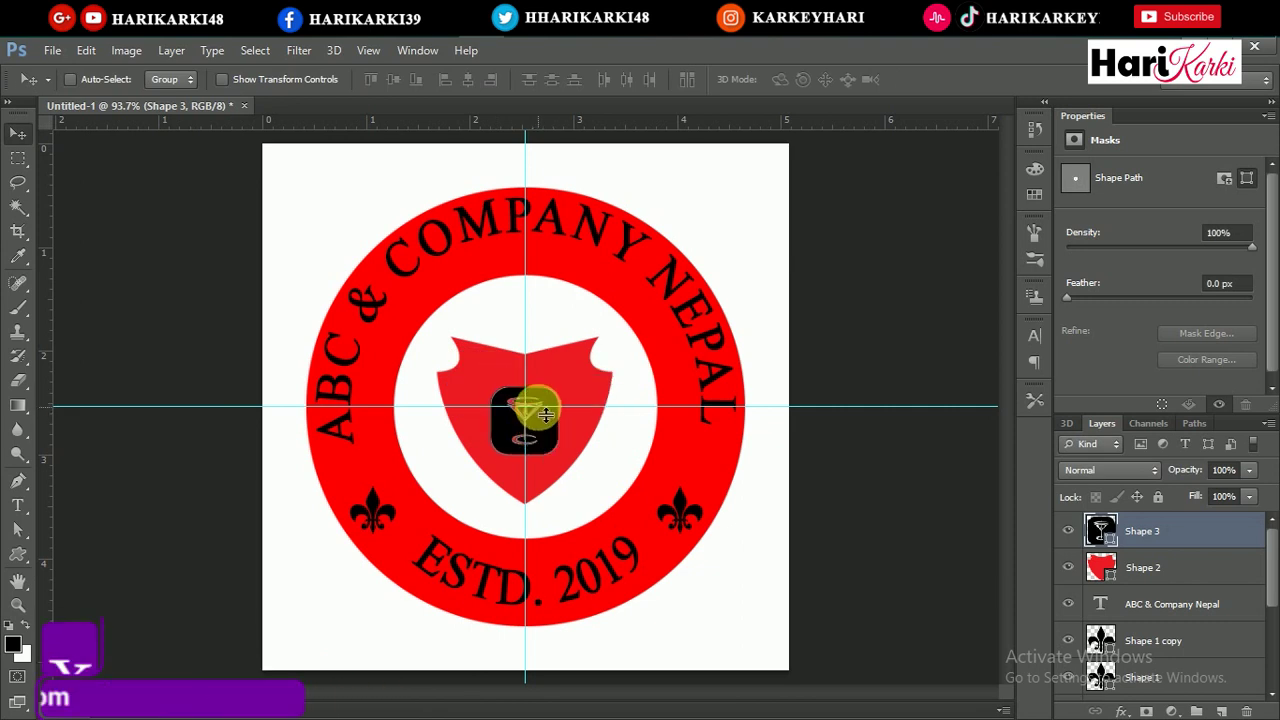
left_click_drag(541, 424, 549, 414)
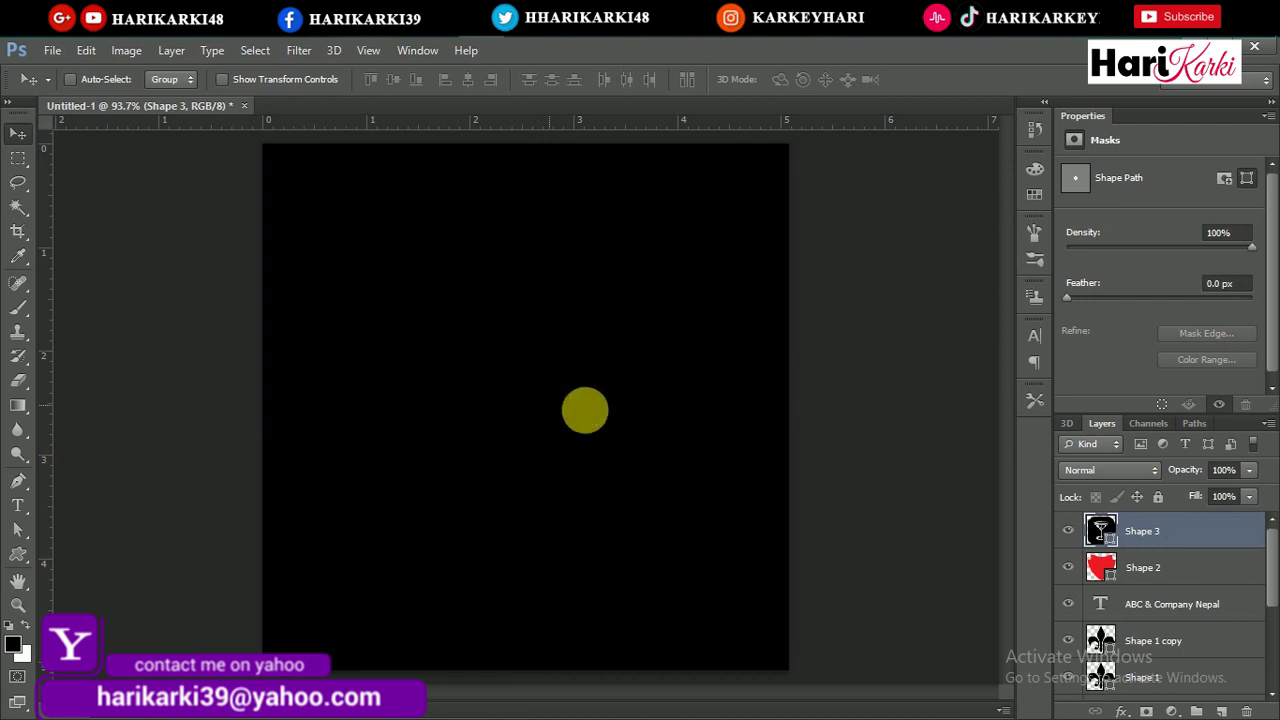
- Hide the Background, then set Save As to the Desktop, named logo, in PNG format
left_click_drag(1263, 565, 1258, 668)
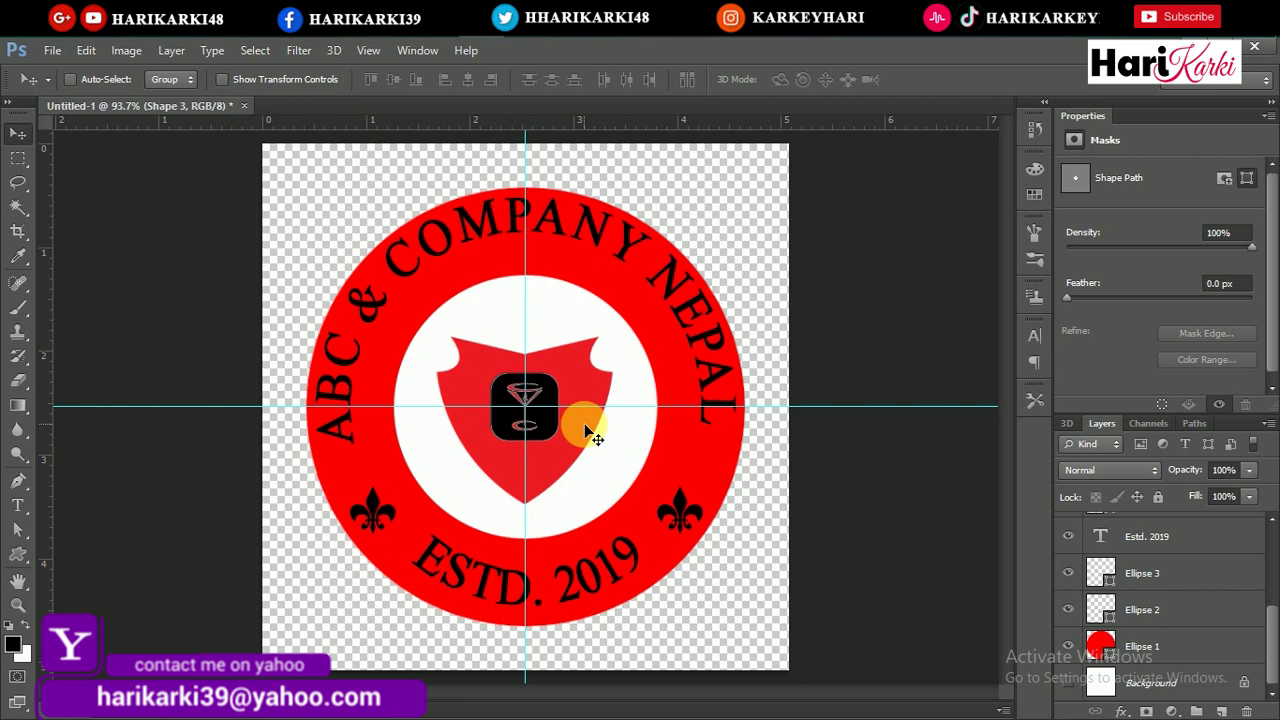
left_click(52, 50)
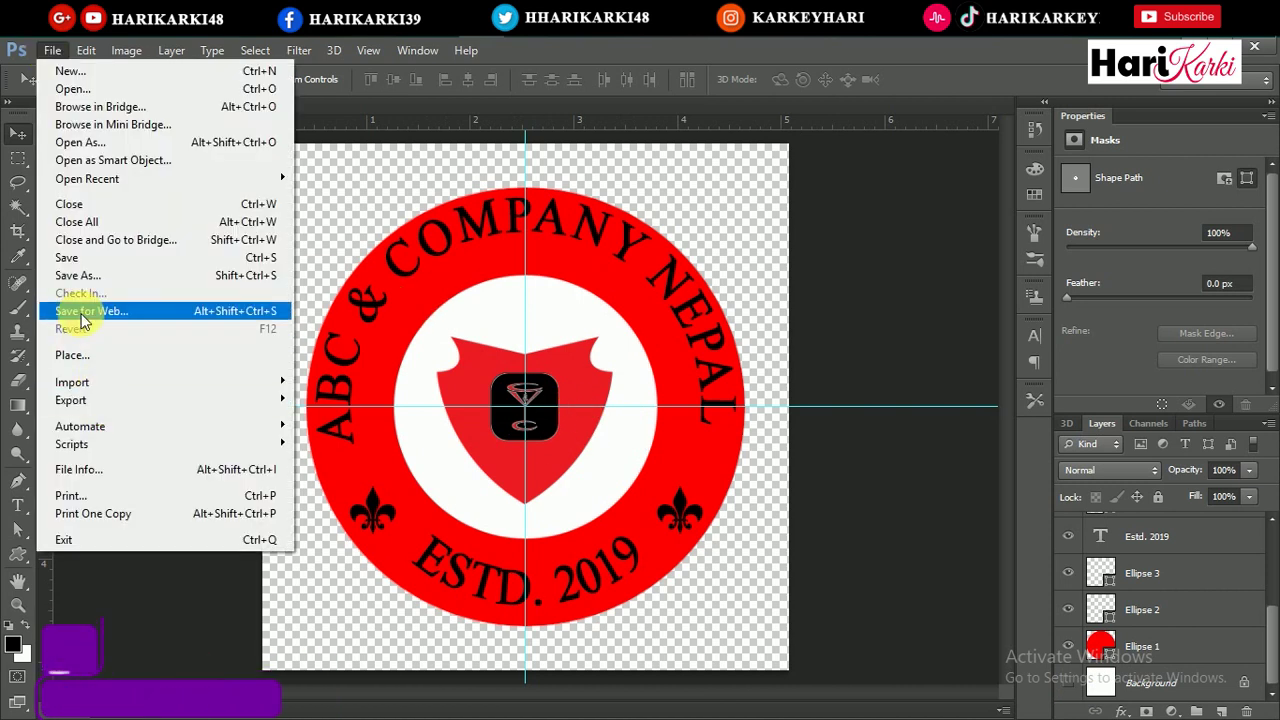
left_click(82, 277)
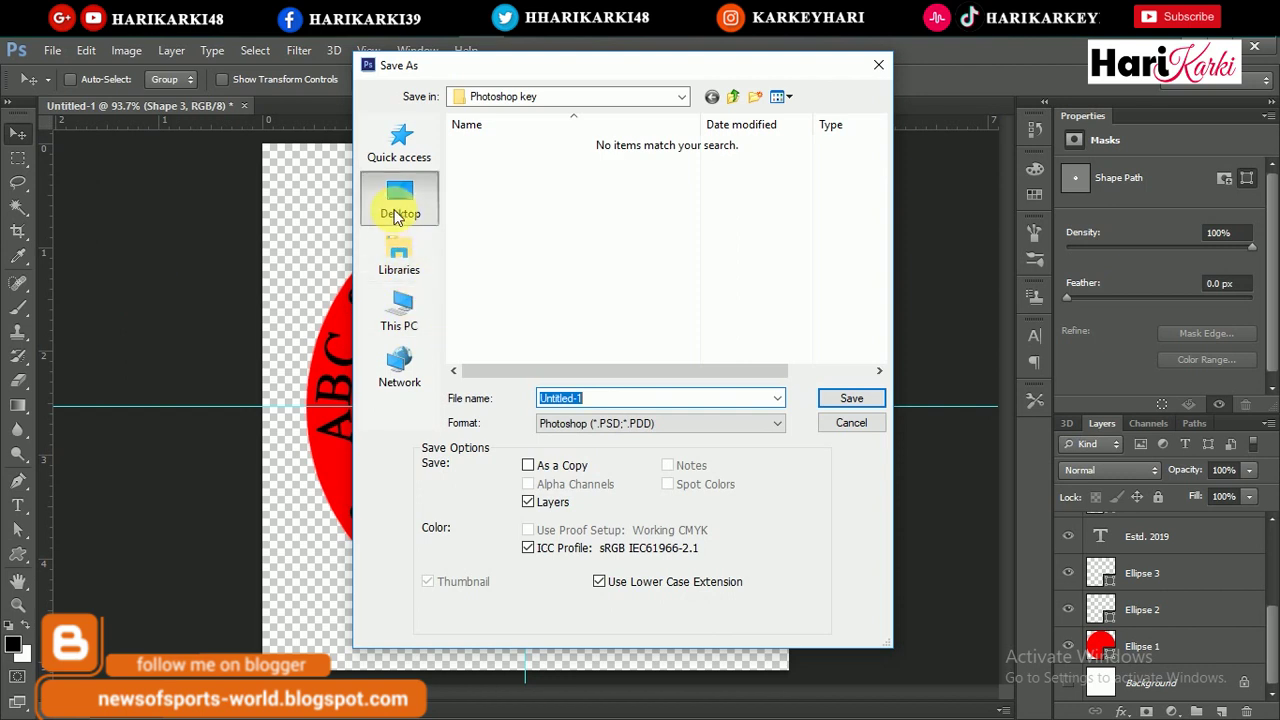
left_click(399, 200)
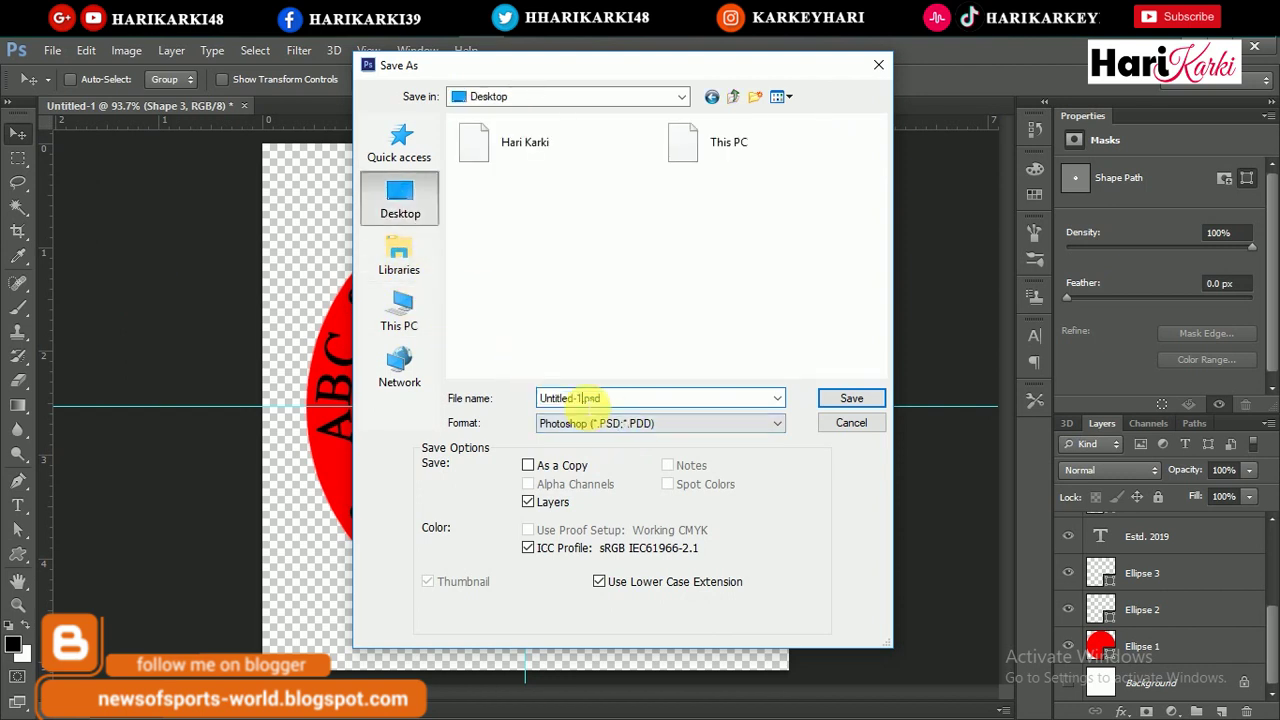
type("logo.psd")
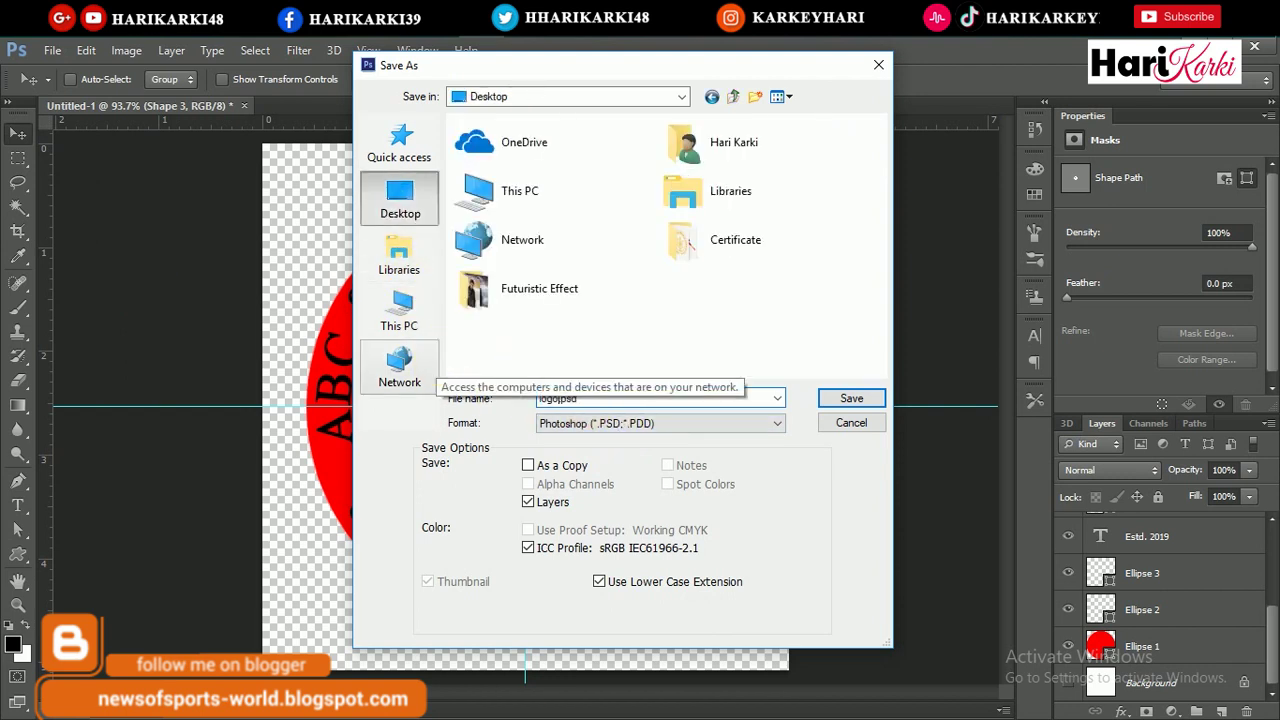
left_click(682, 423)
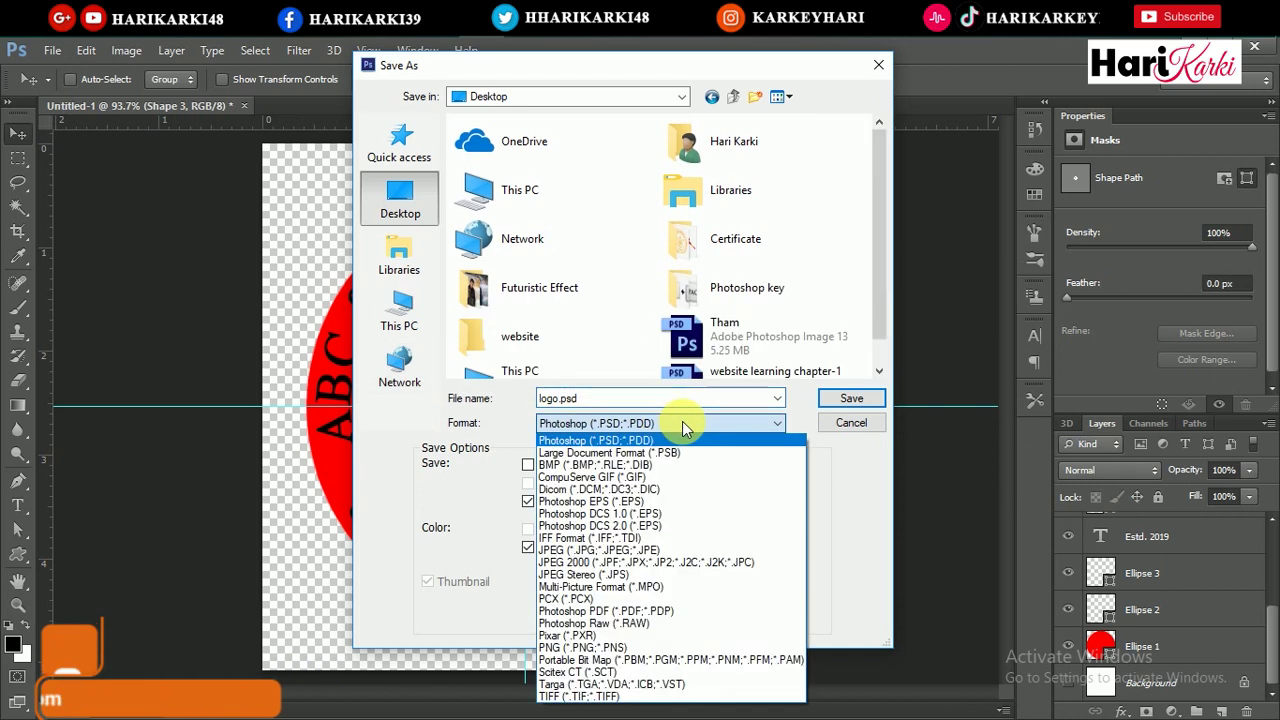
left_click(618, 647)
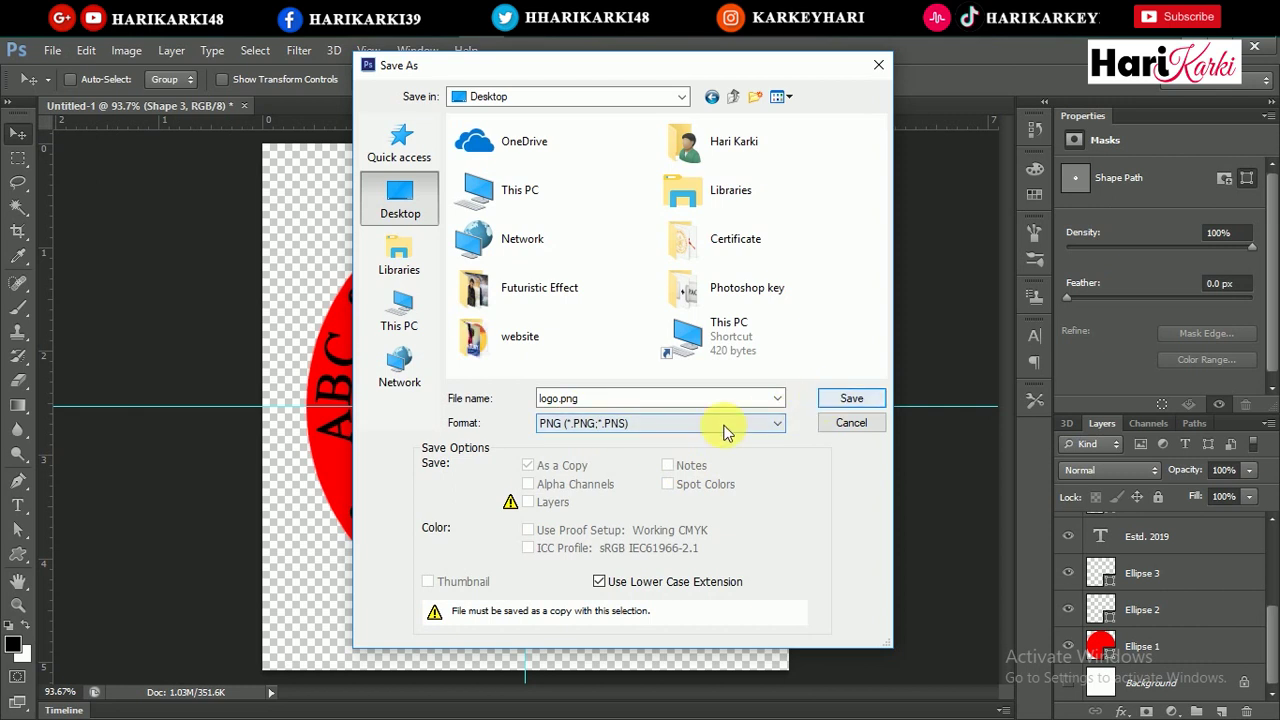